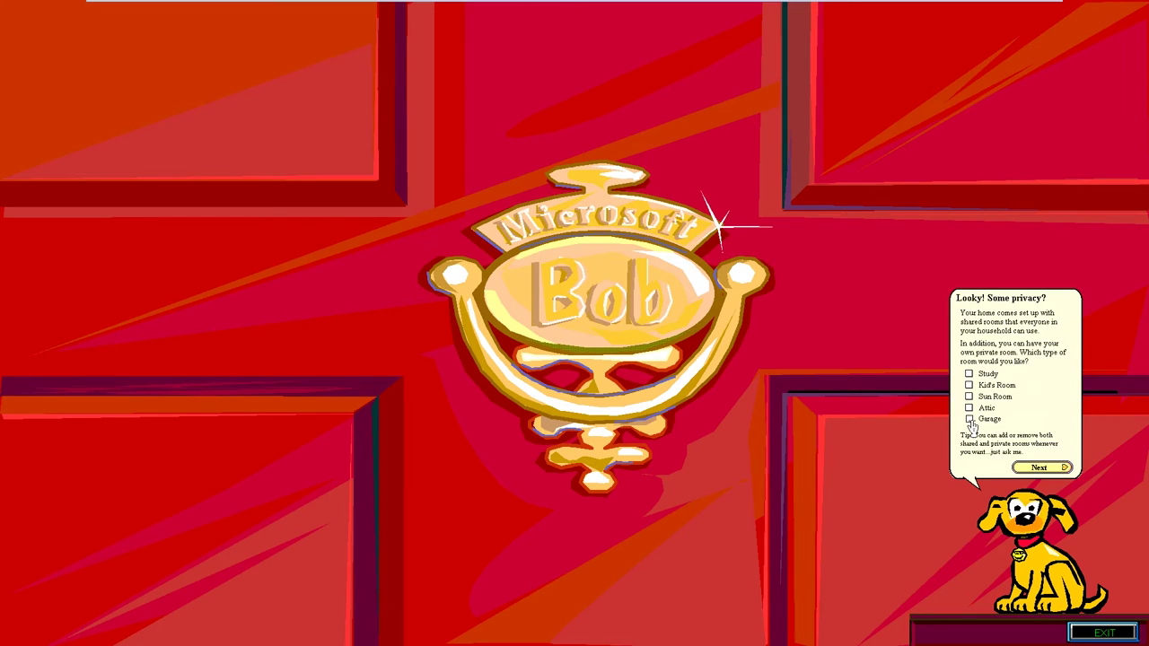
- Get past the privacy question, let the guide set up the home, and skip the guided tour
click(1039, 467)
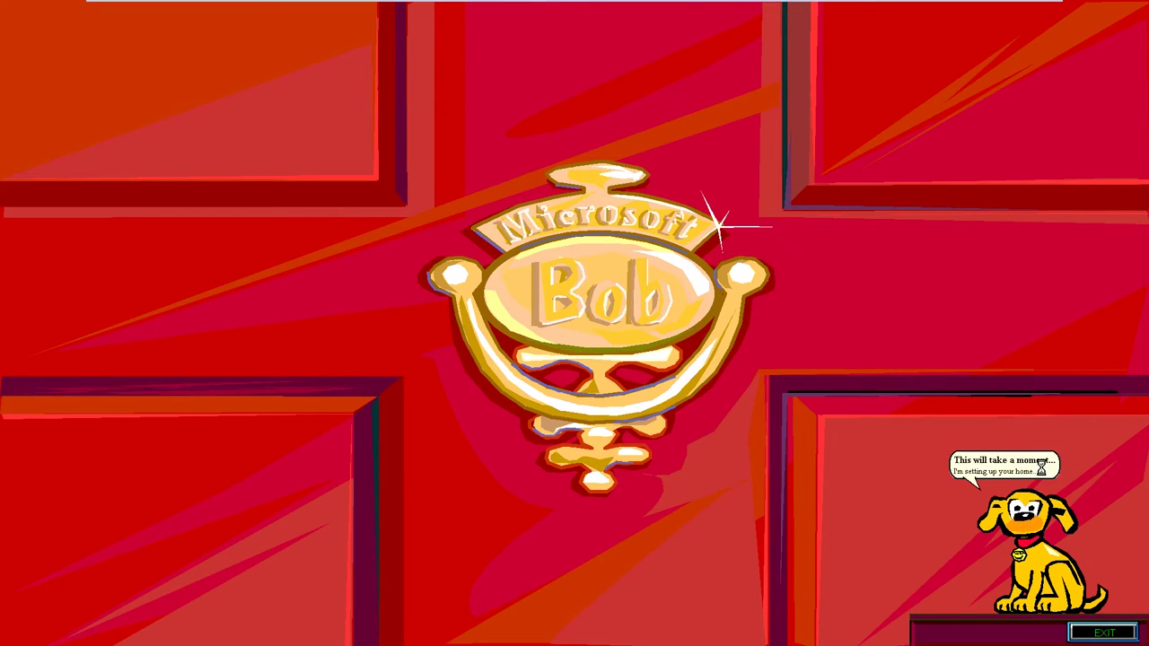
click(1076, 467)
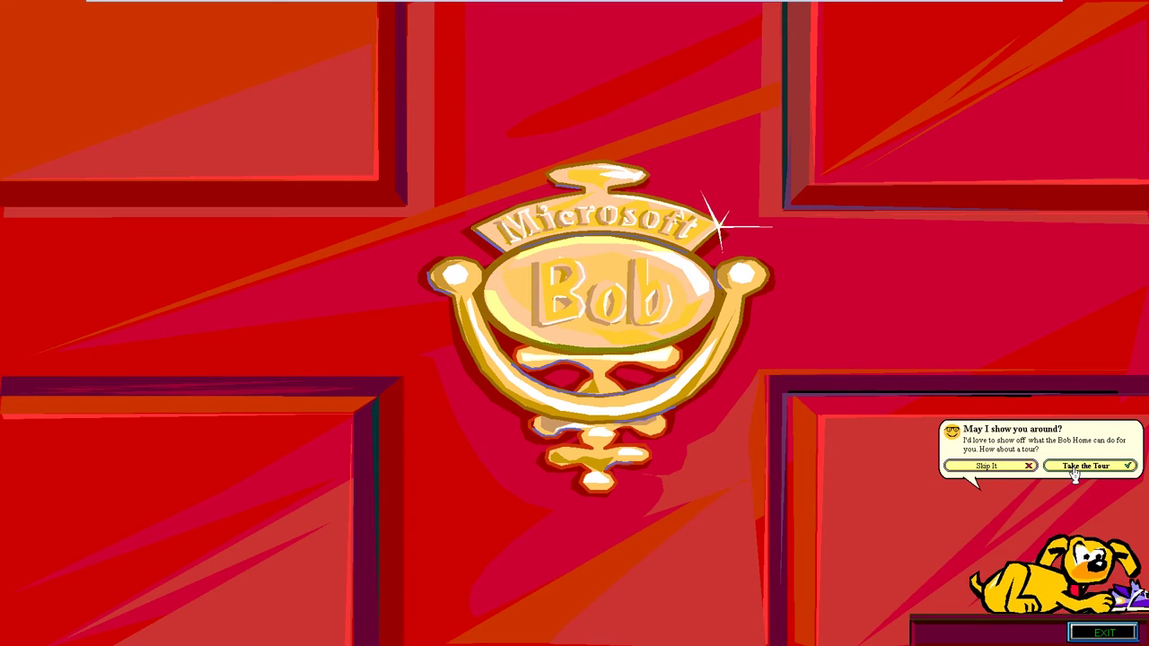
click(991, 467)
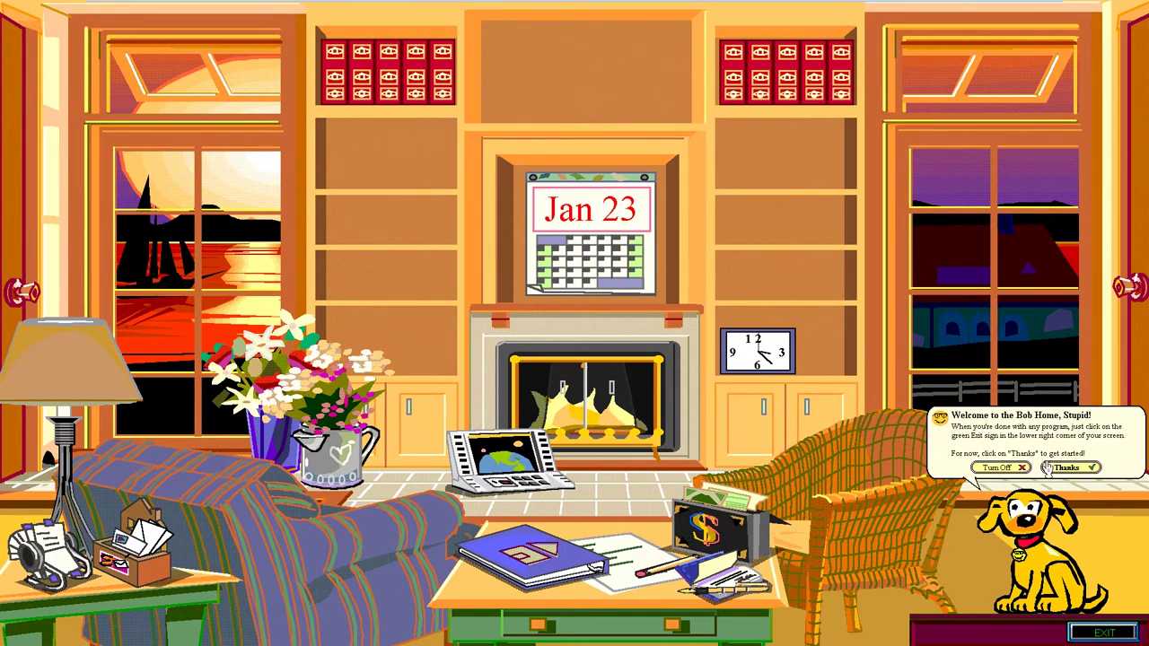
- Dismiss the guide's welcome and show every Family Room object's name label with F1
click(1056, 468)
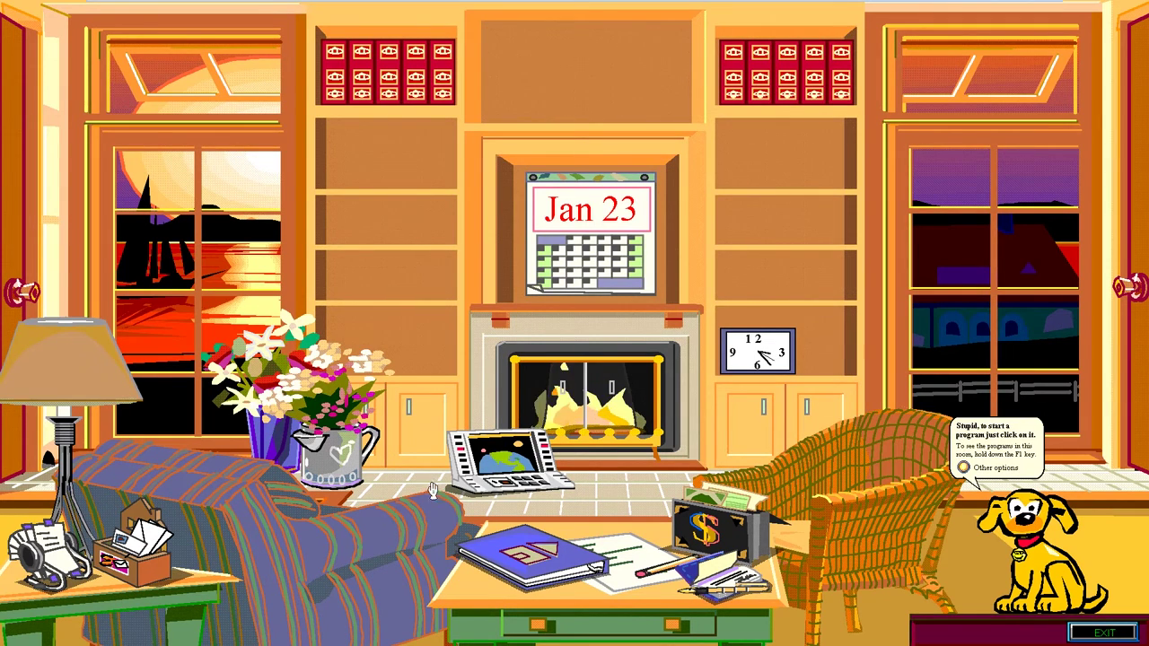
key(F1)
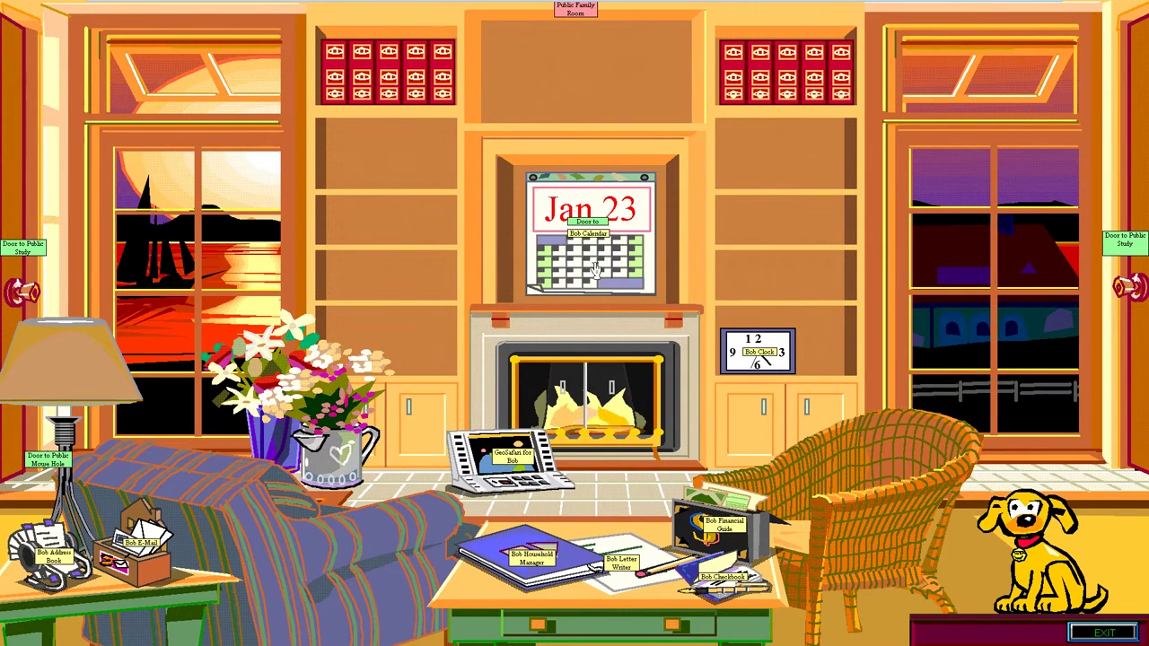
- Move the wall safe to the top alcove and clock to the upper shelf; shift chair and table right
click(583, 235)
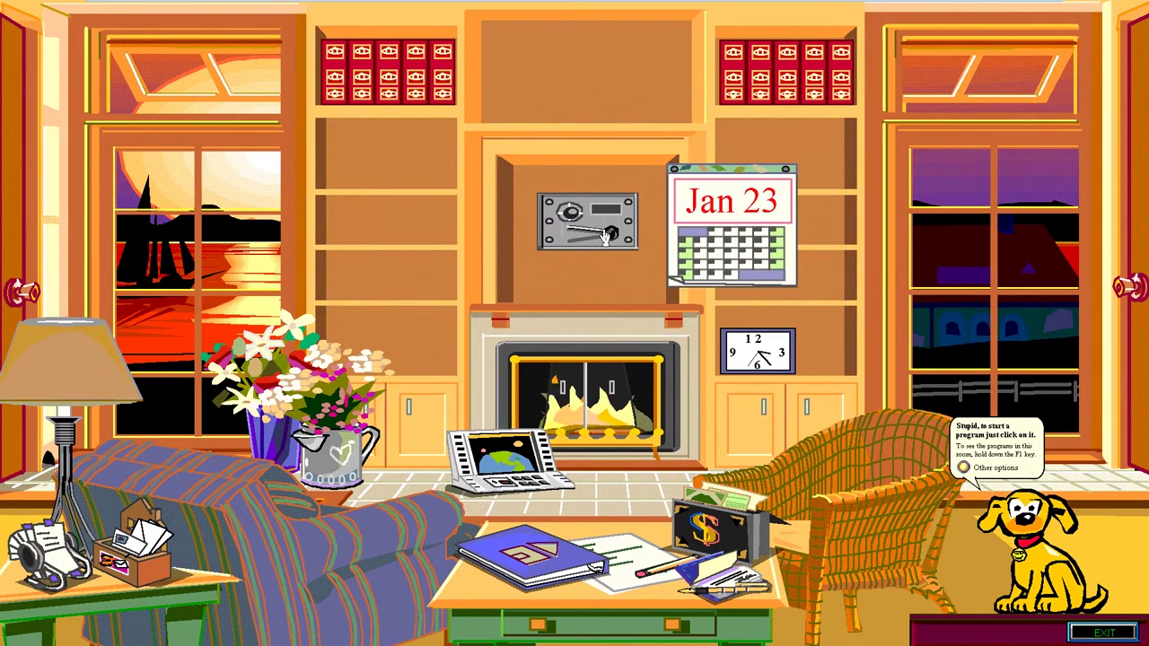
click(600, 232)
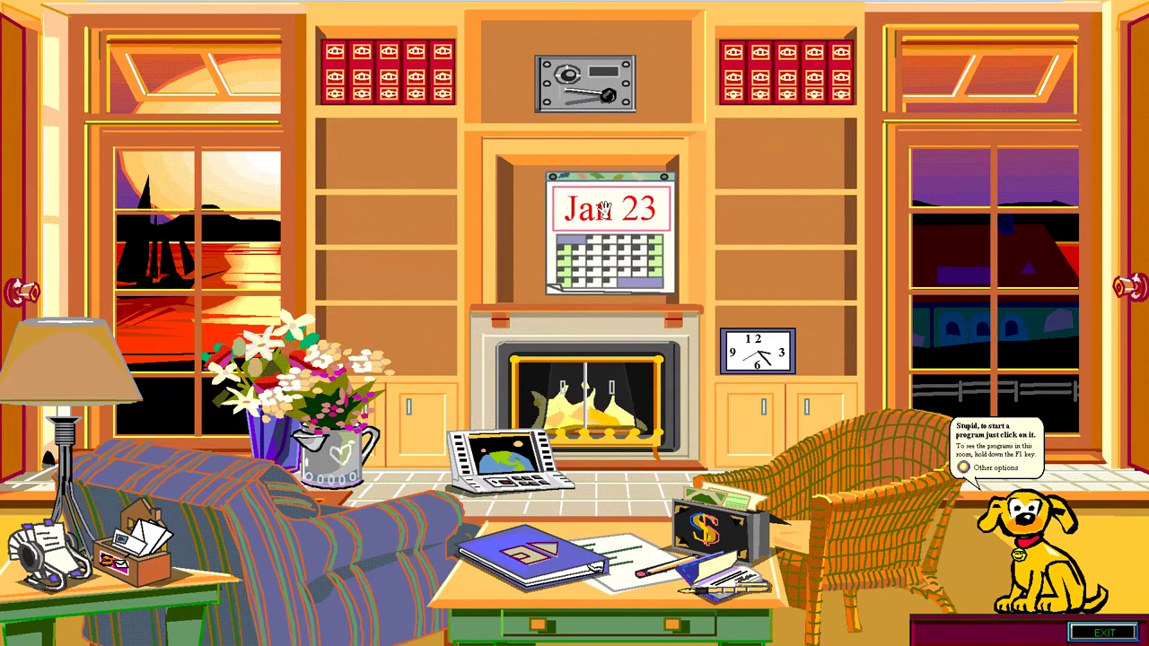
drag(730, 328, 750, 159)
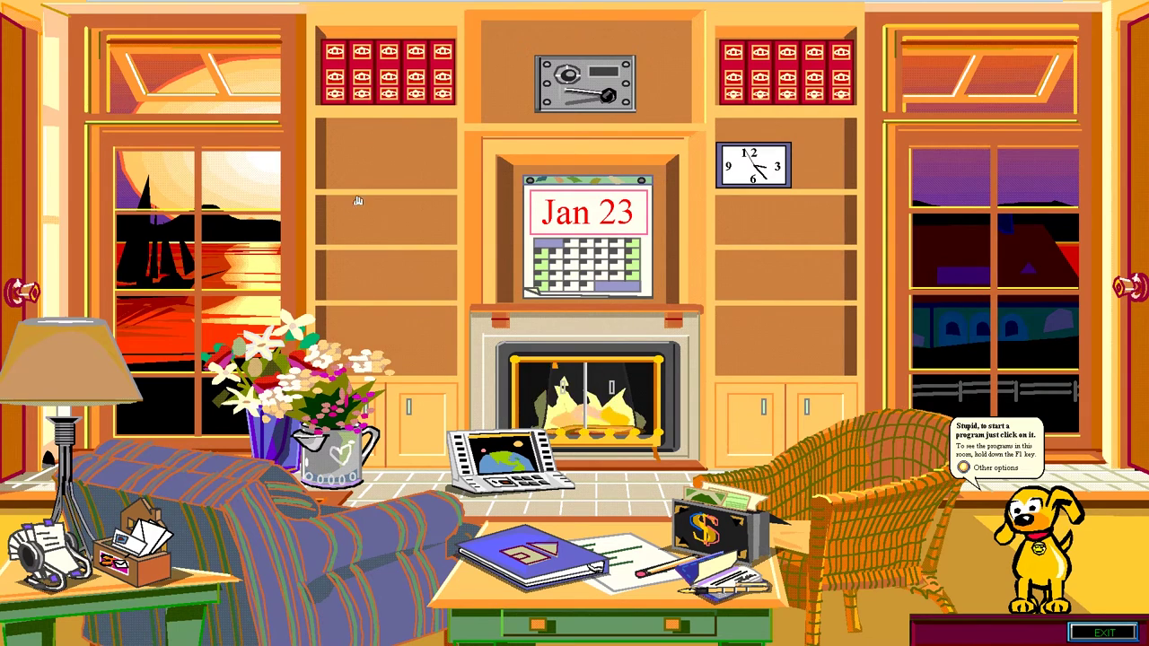
drag(835, 503, 1022, 419)
drag(554, 602, 1046, 369)
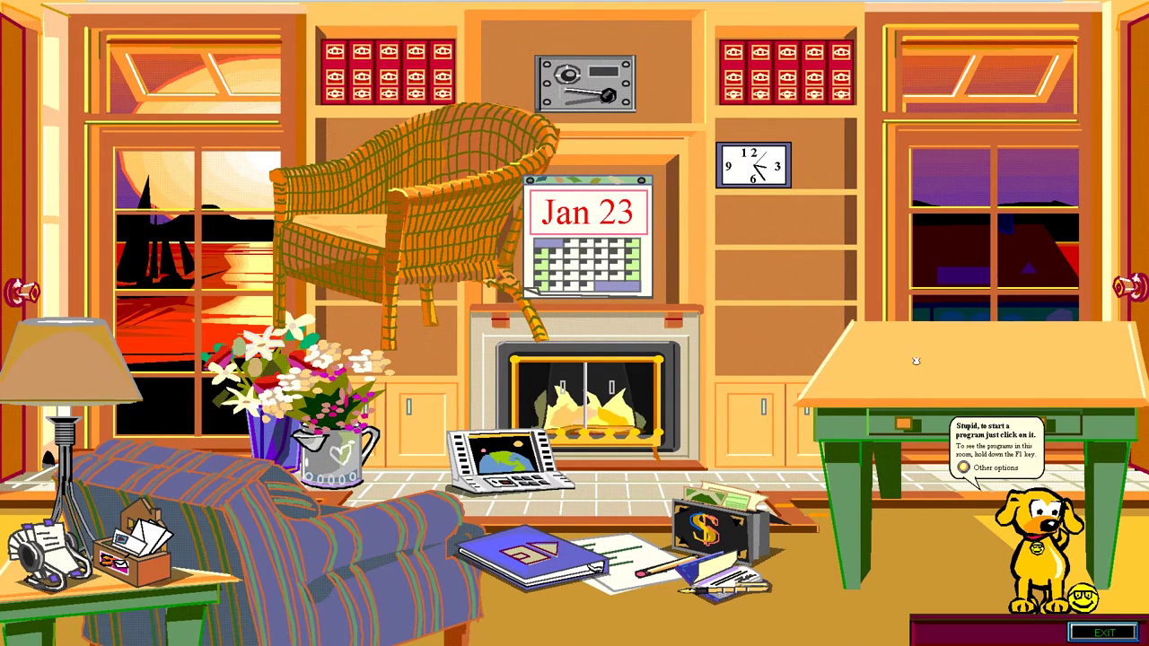
- Bring the Wicker Chair closer so it sits in front of the table
click(948, 310)
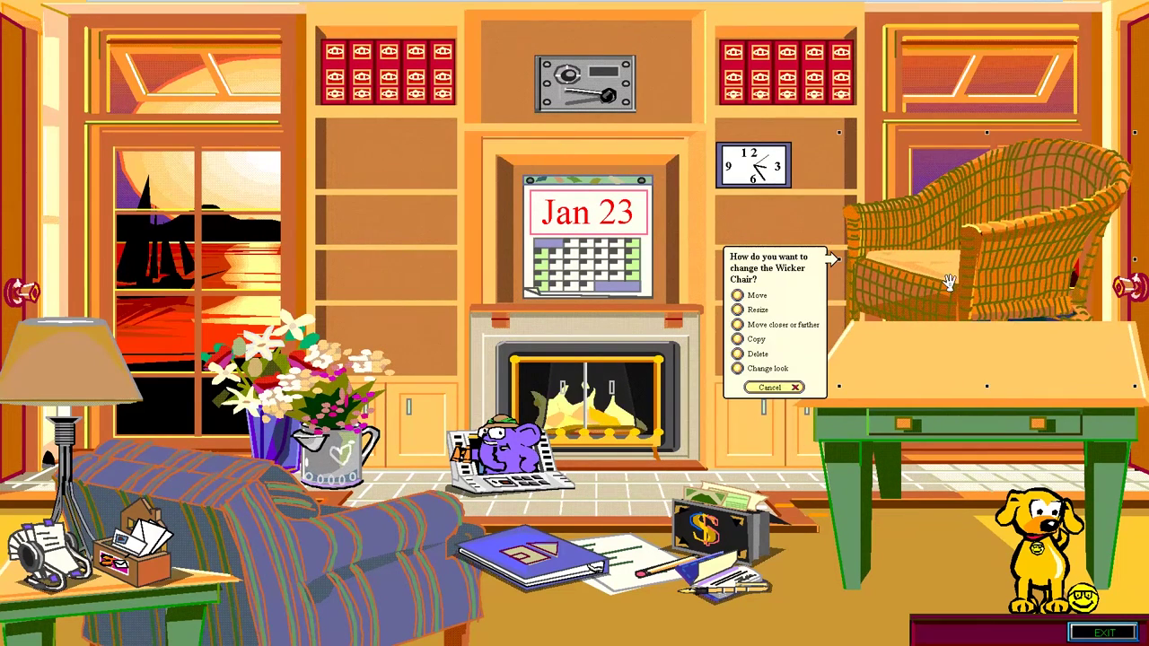
click(737, 325)
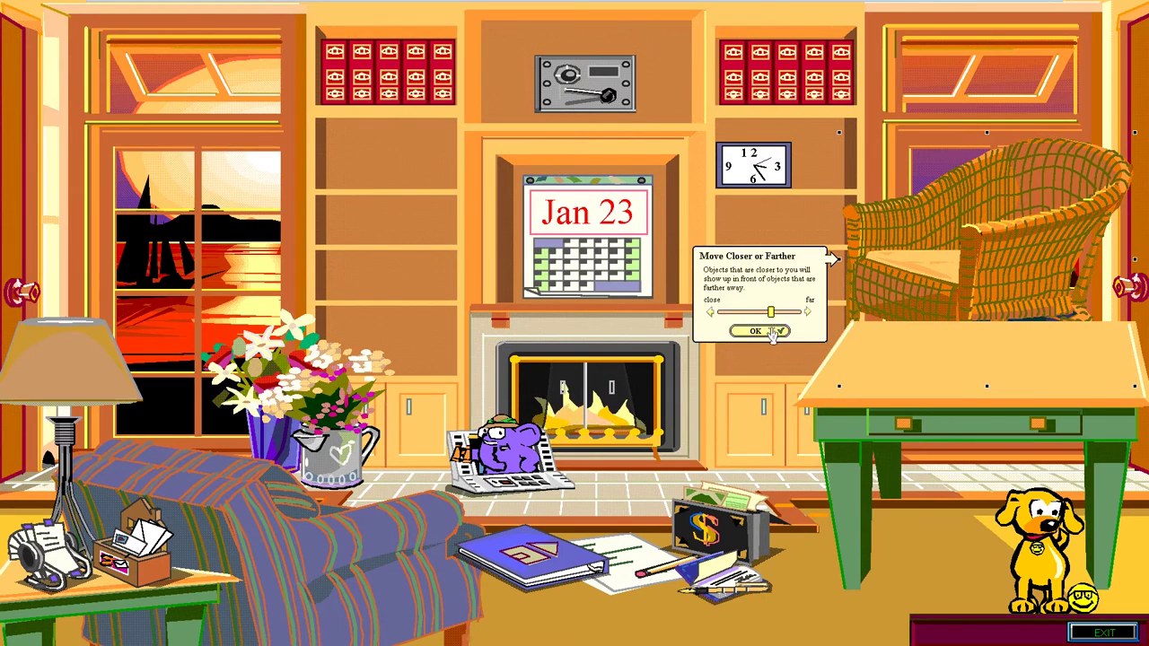
drag(771, 317, 721, 318)
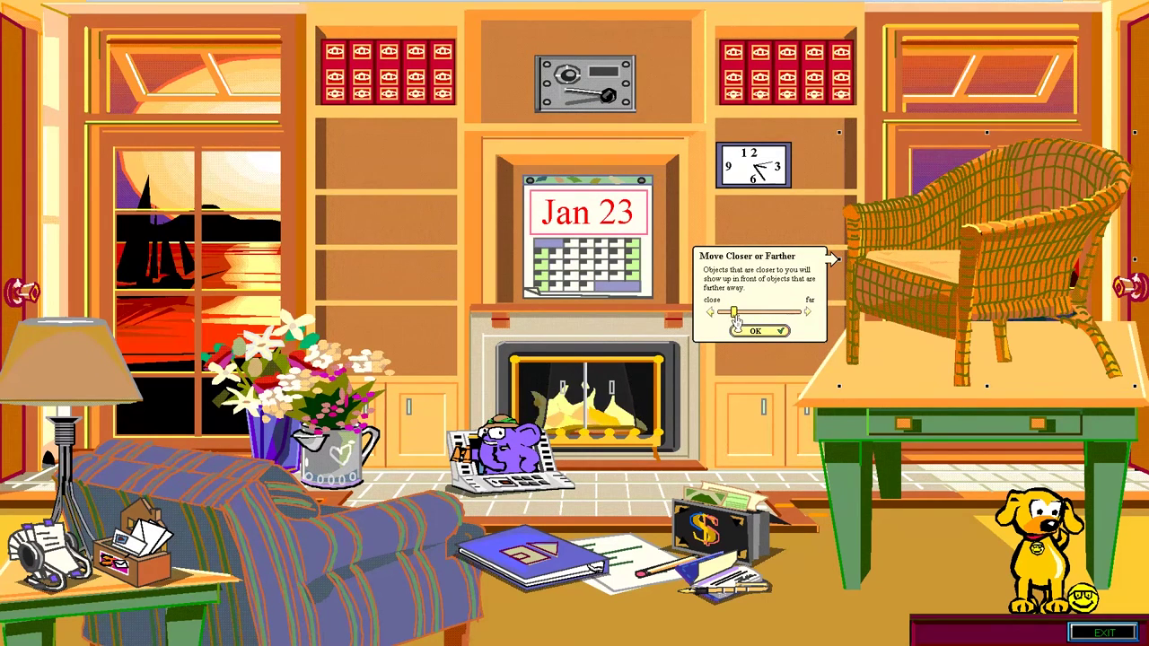
click(756, 332)
- Put the Country Flowers jug on the chair and bring it in front of the chair
drag(349, 456, 848, 187)
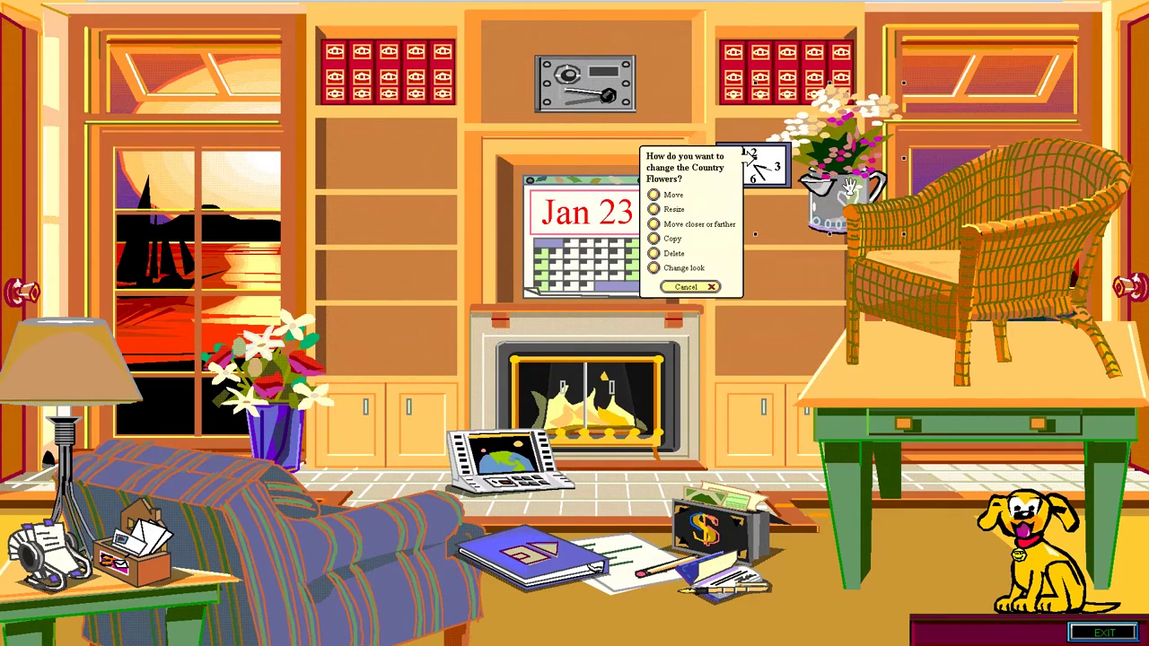
click(687, 224)
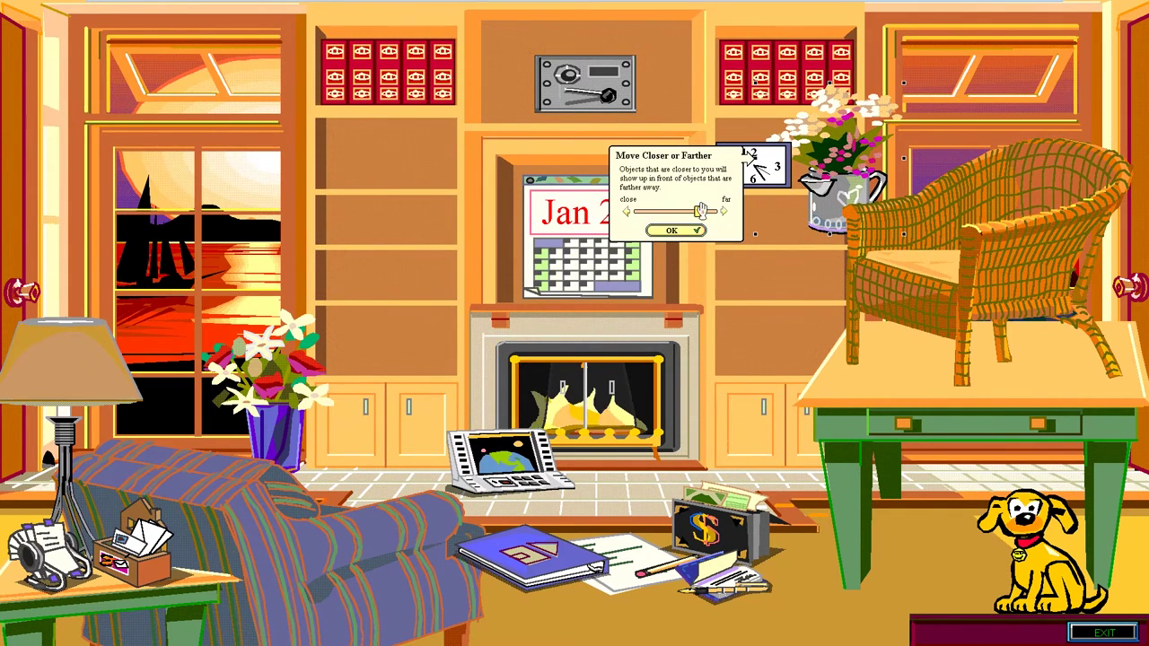
drag(698, 212, 647, 211)
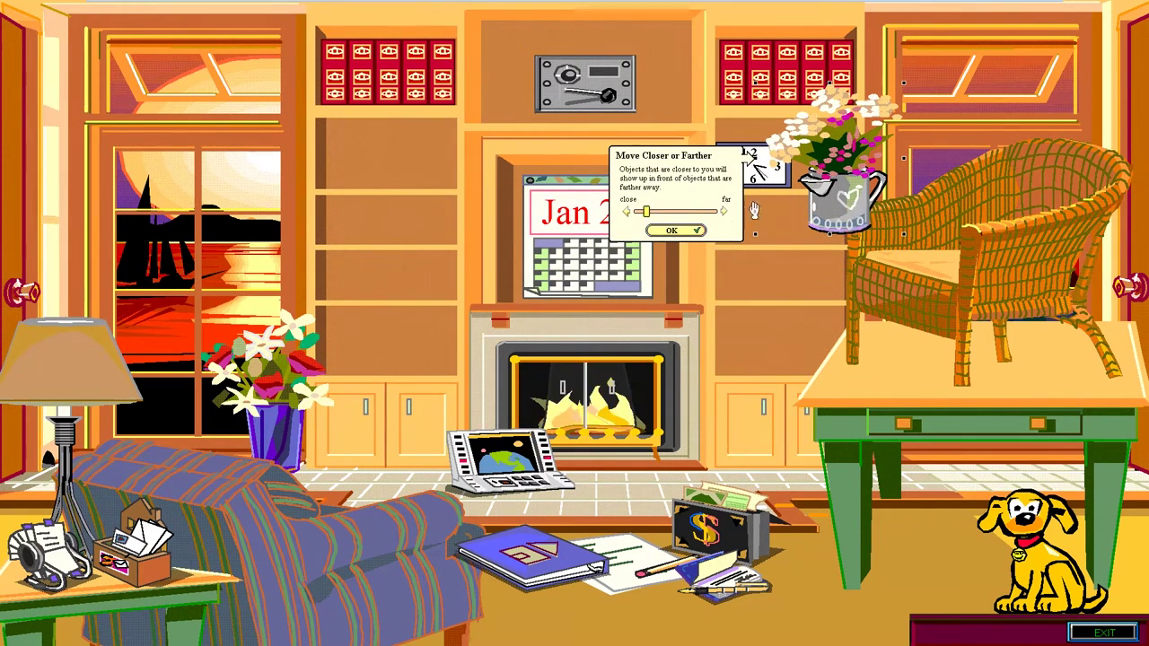
click(667, 230)
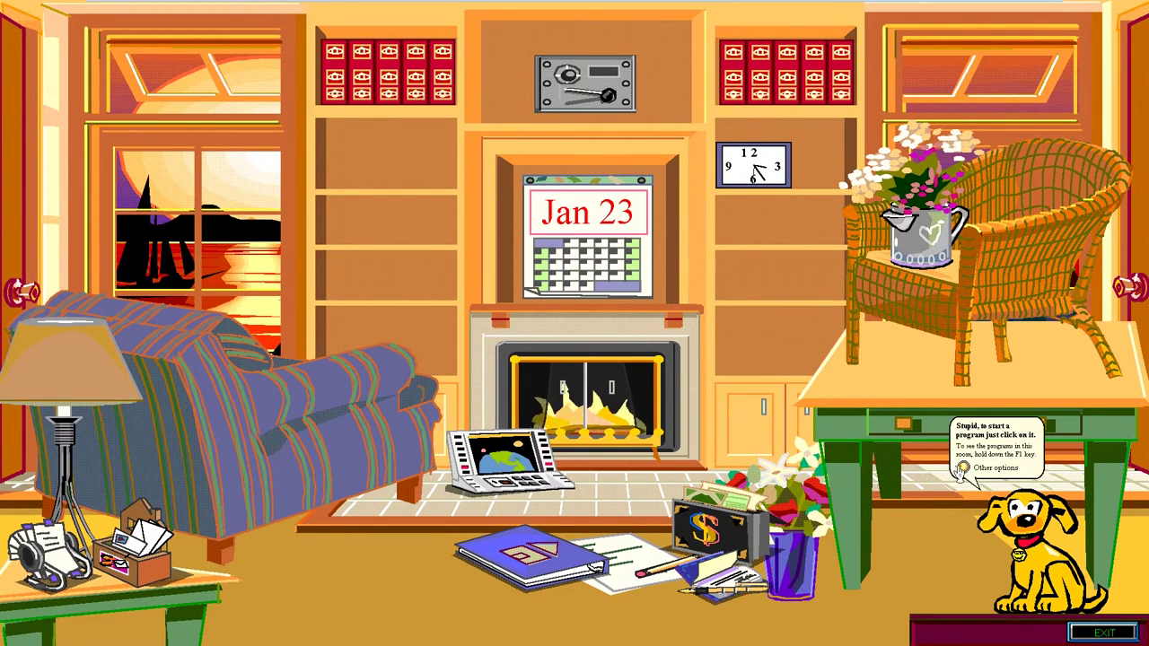
- Add the smiley Bob poster wall decoration to the upper-left wall and enlarge it
click(962, 469)
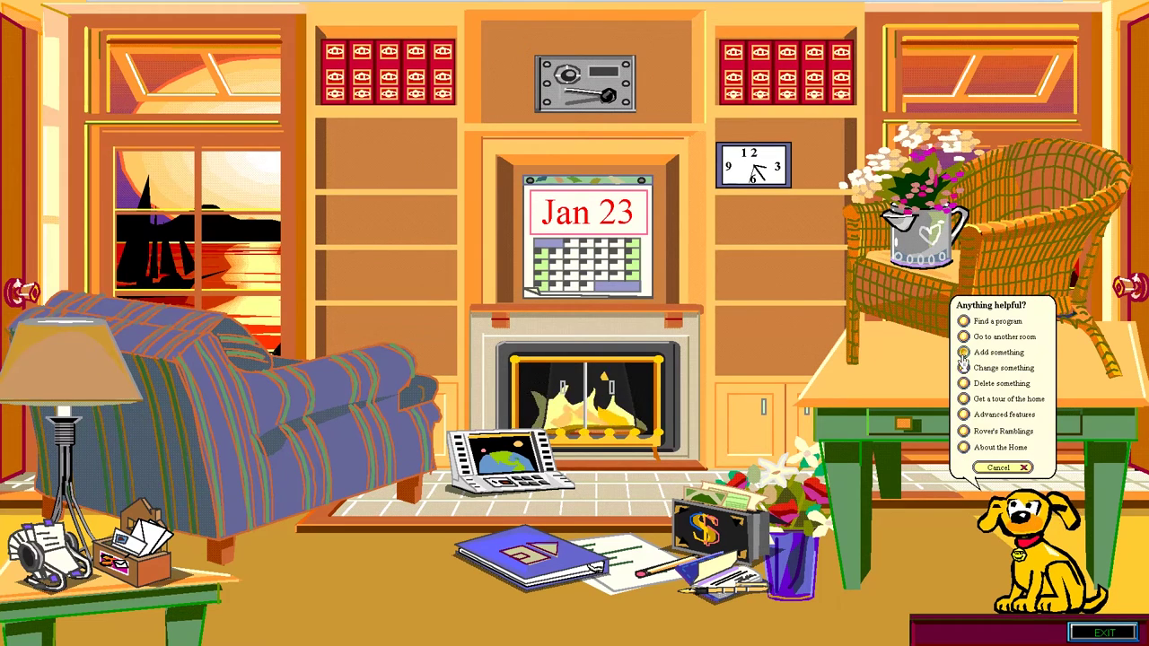
click(963, 354)
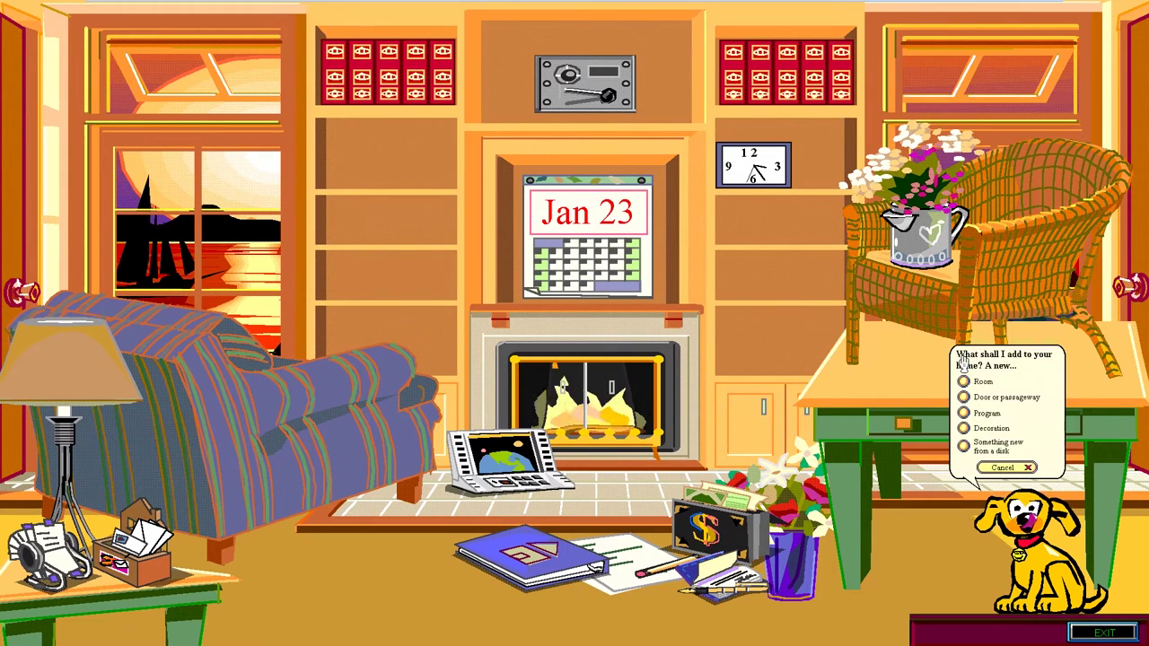
click(964, 429)
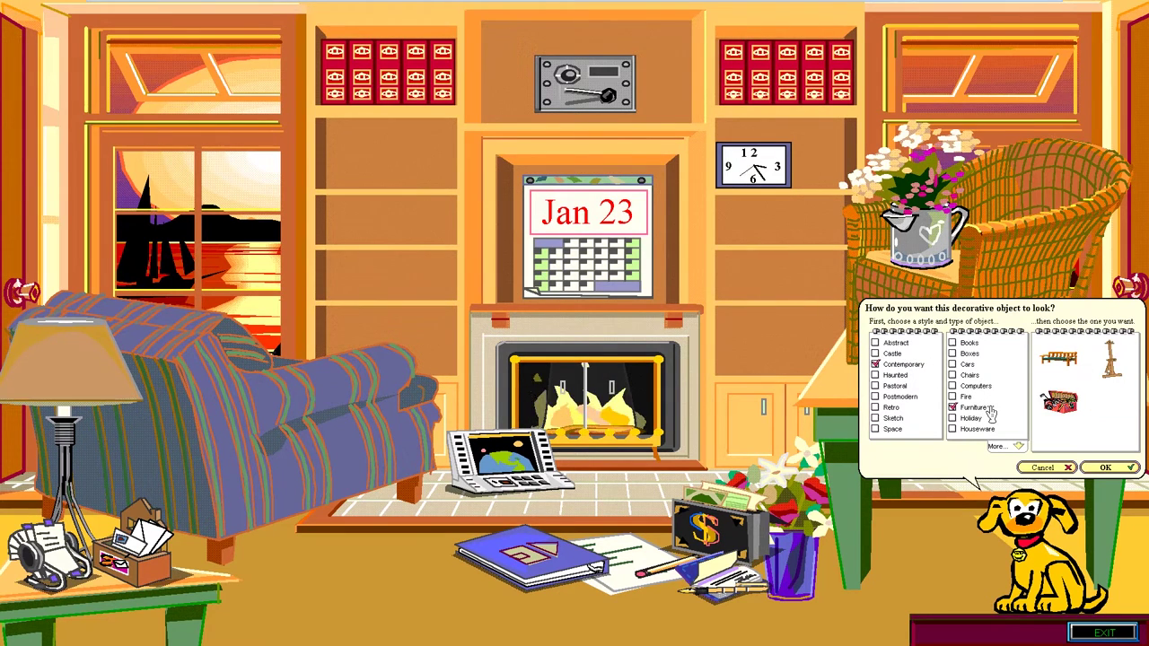
click(1001, 447)
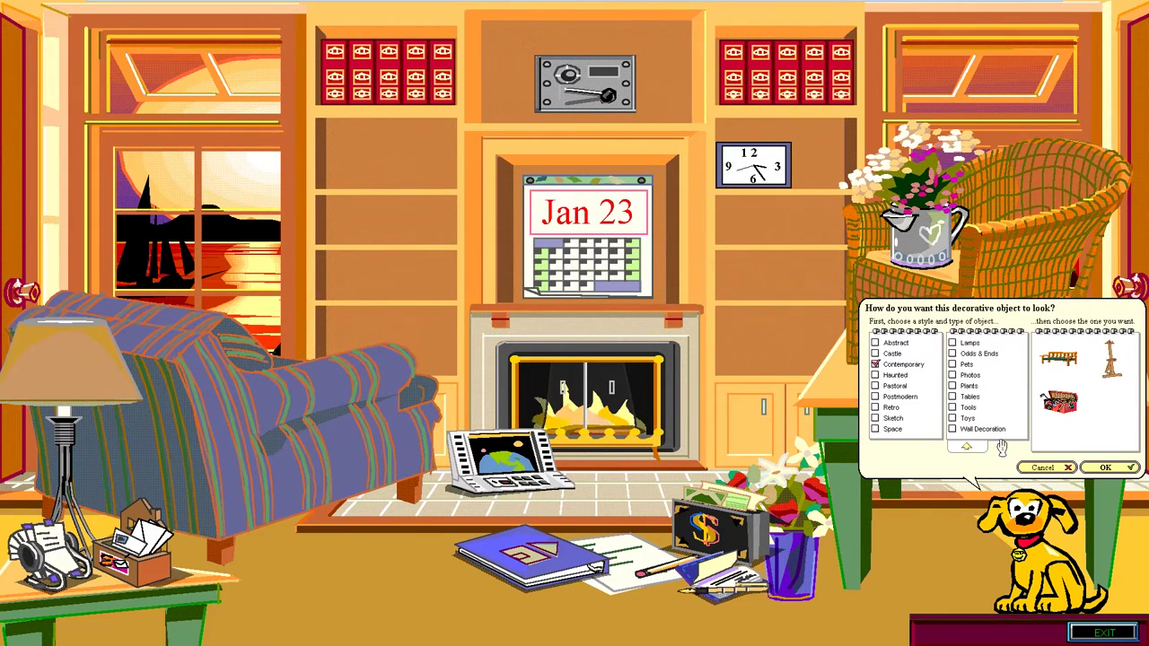
click(979, 431)
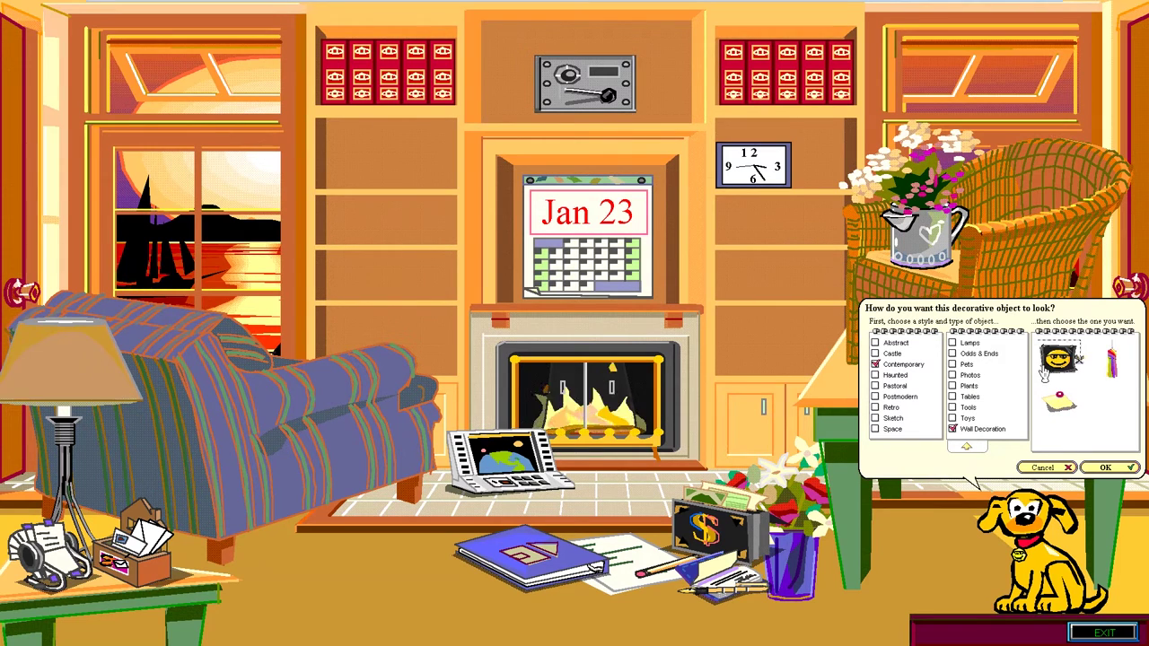
click(1103, 467)
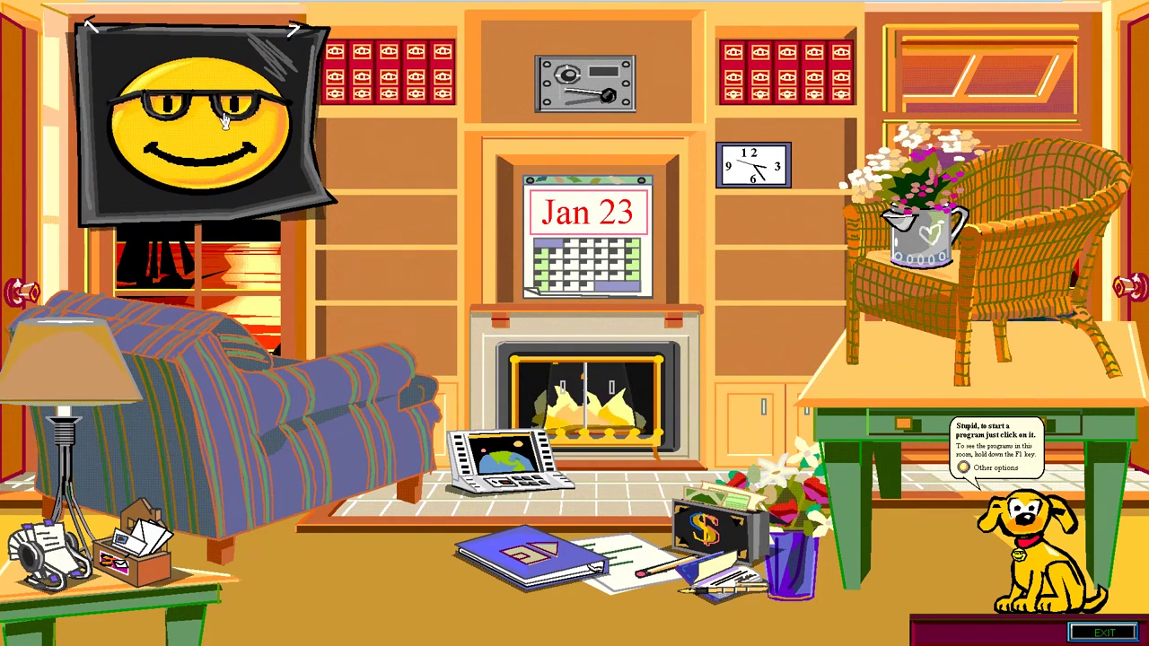
click(231, 146)
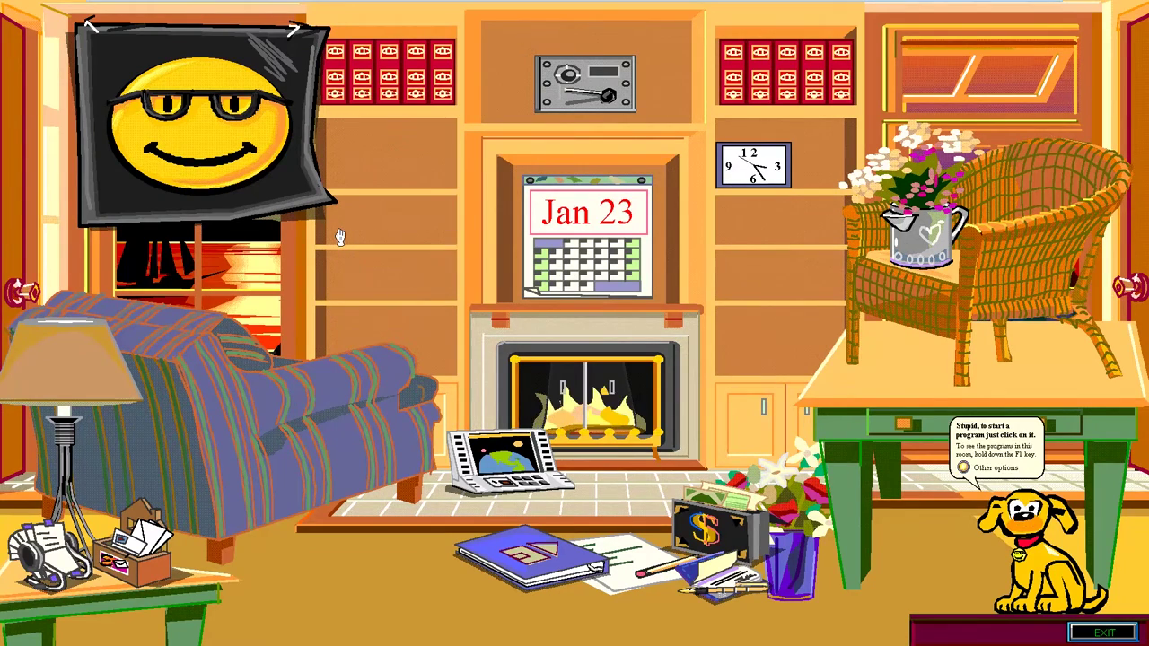
click(382, 174)
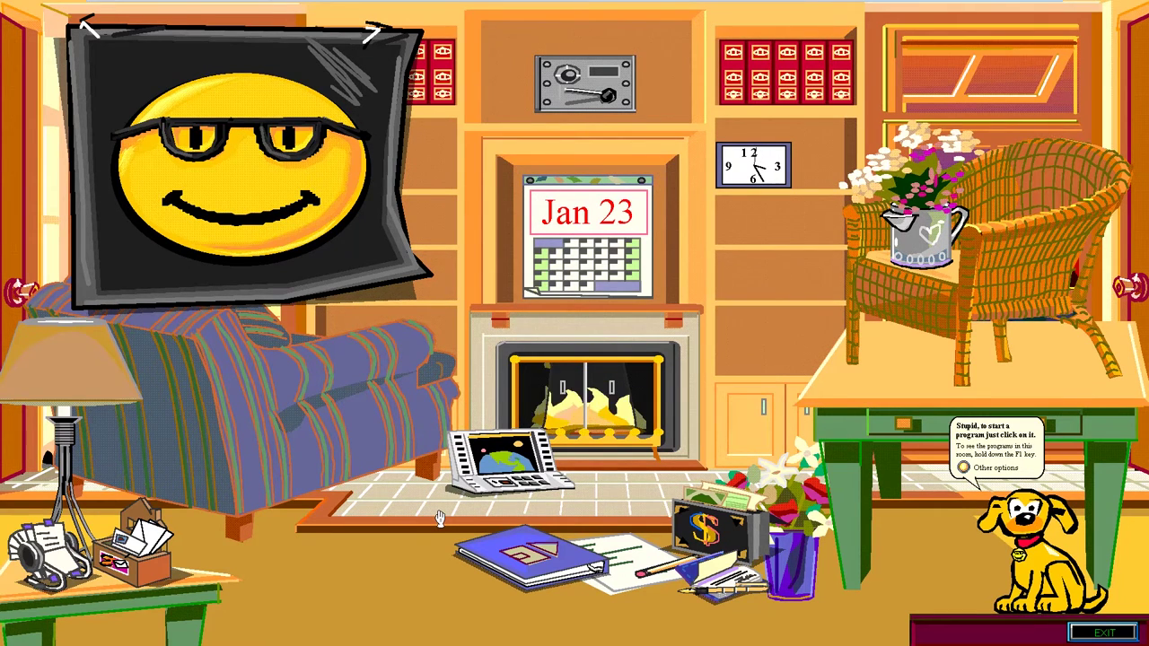
- Move the fire out and place the GeoSafari laptop in the fireplace, pushed farther back
drag(513, 471, 339, 568)
click(593, 440)
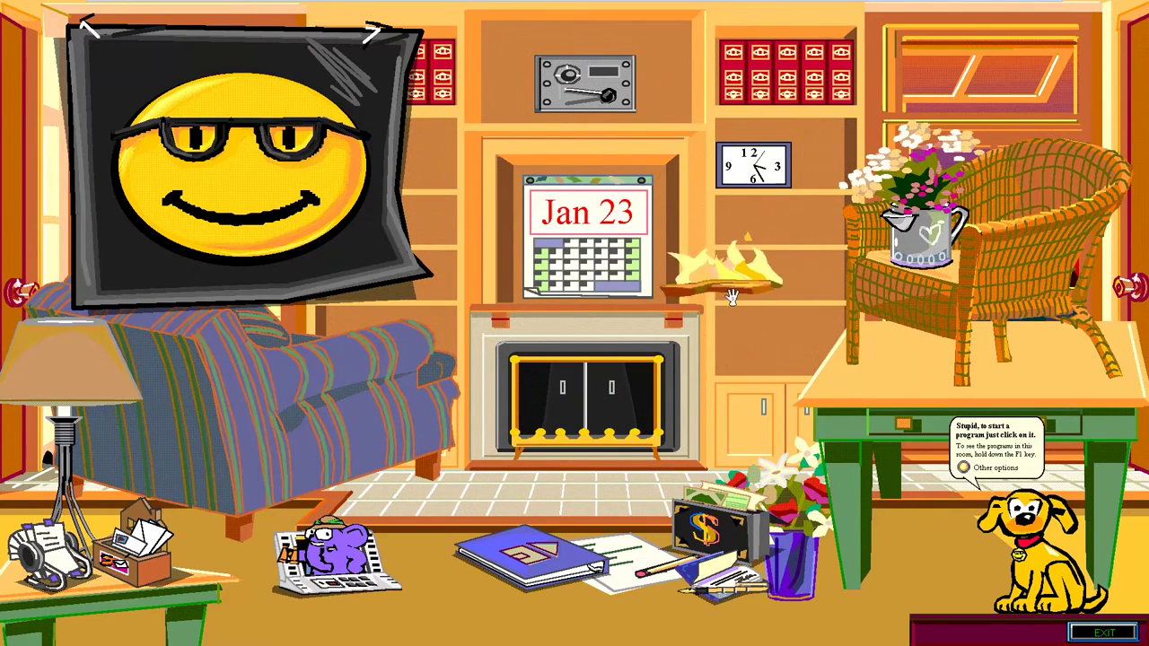
drag(342, 550, 557, 429)
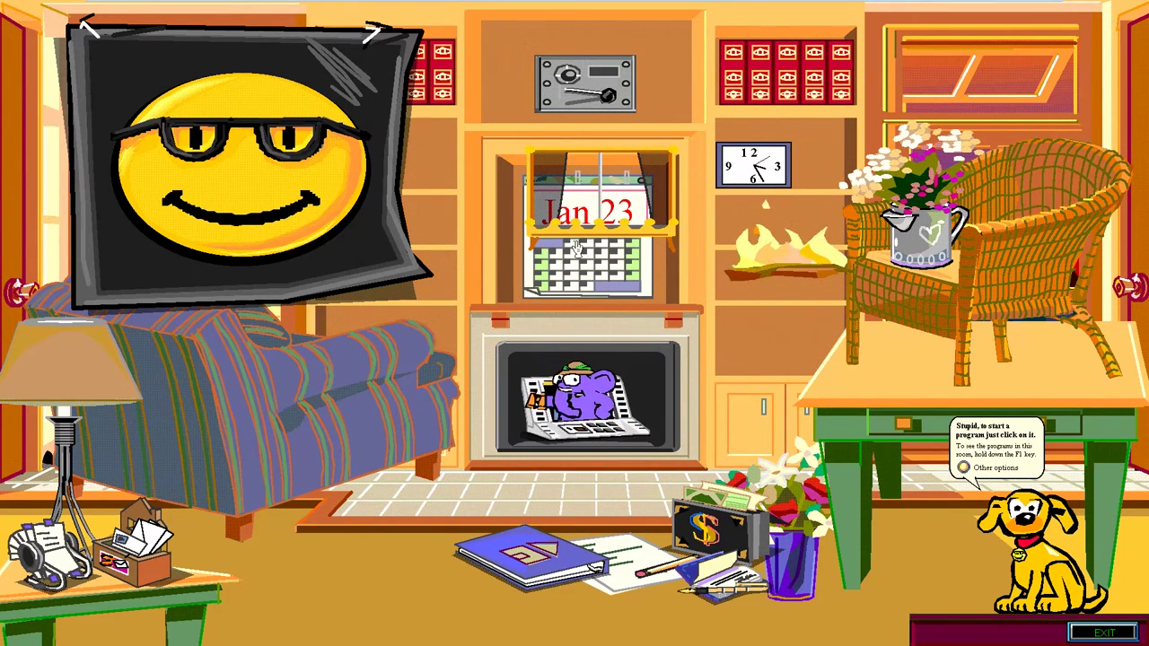
click(556, 429)
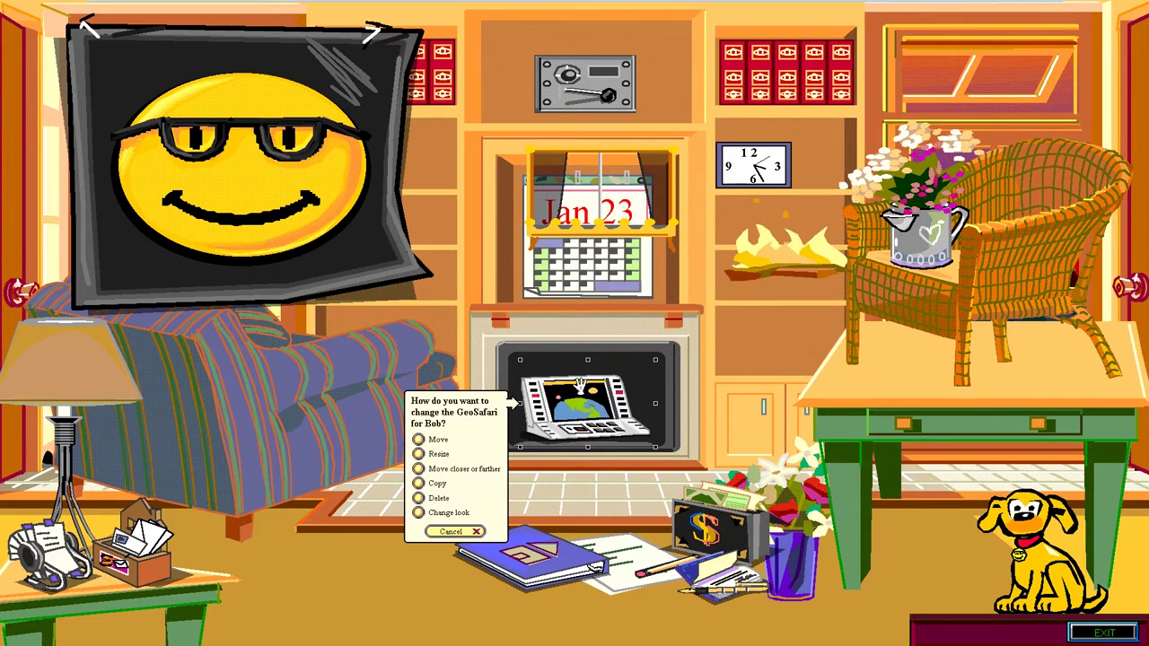
click(420, 469)
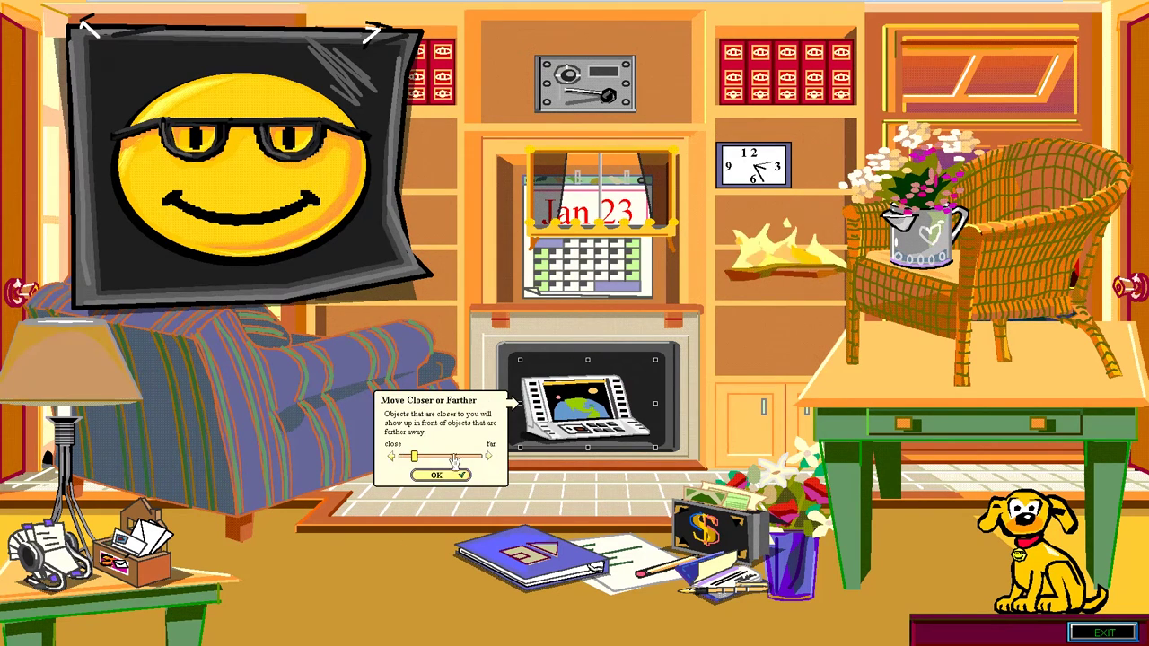
drag(420, 459, 482, 459)
click(440, 477)
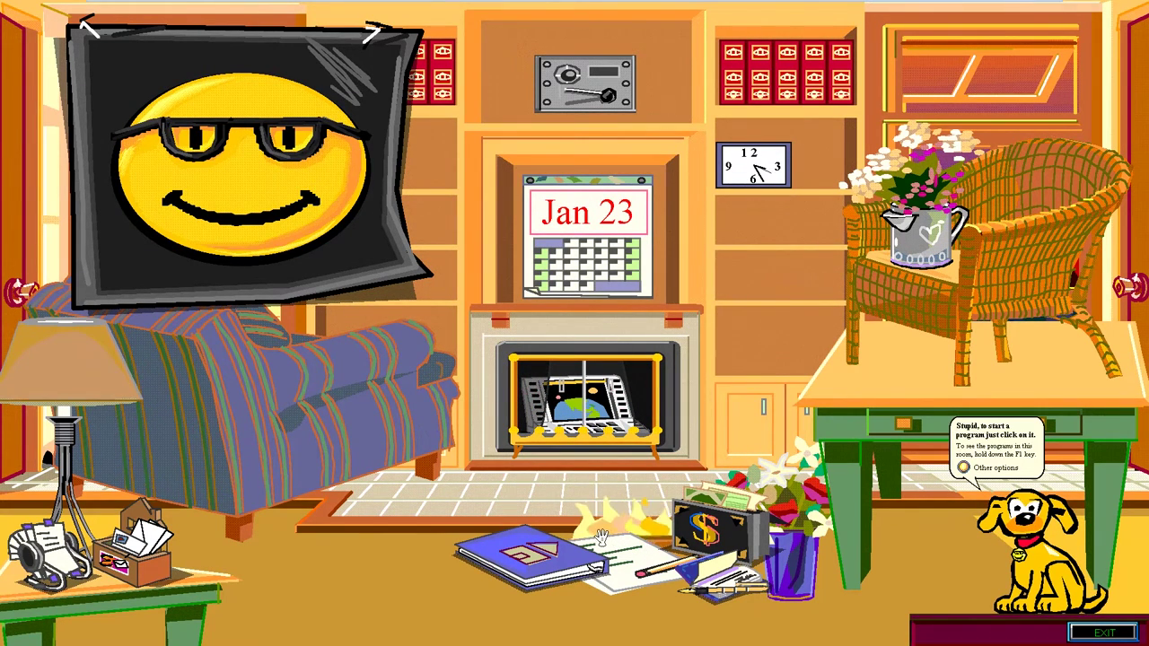
- Put the card file on the floor papers, set the vase farther back beside Rover, animate the lamp
click(148, 564)
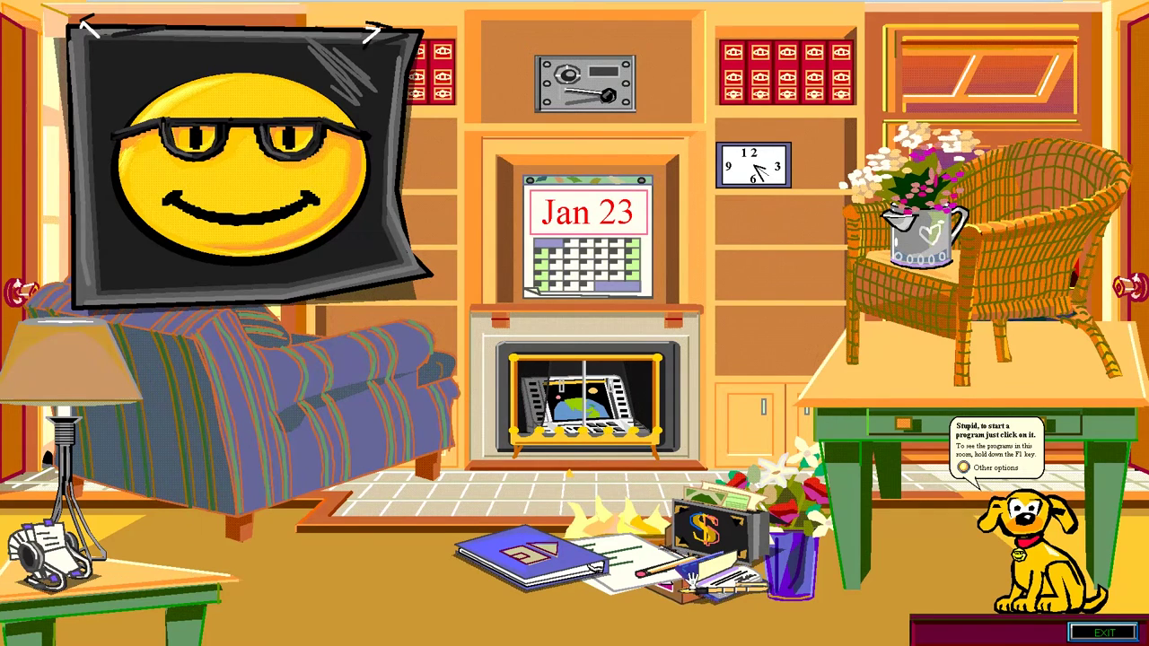
drag(65, 572, 596, 578)
drag(812, 552, 954, 599)
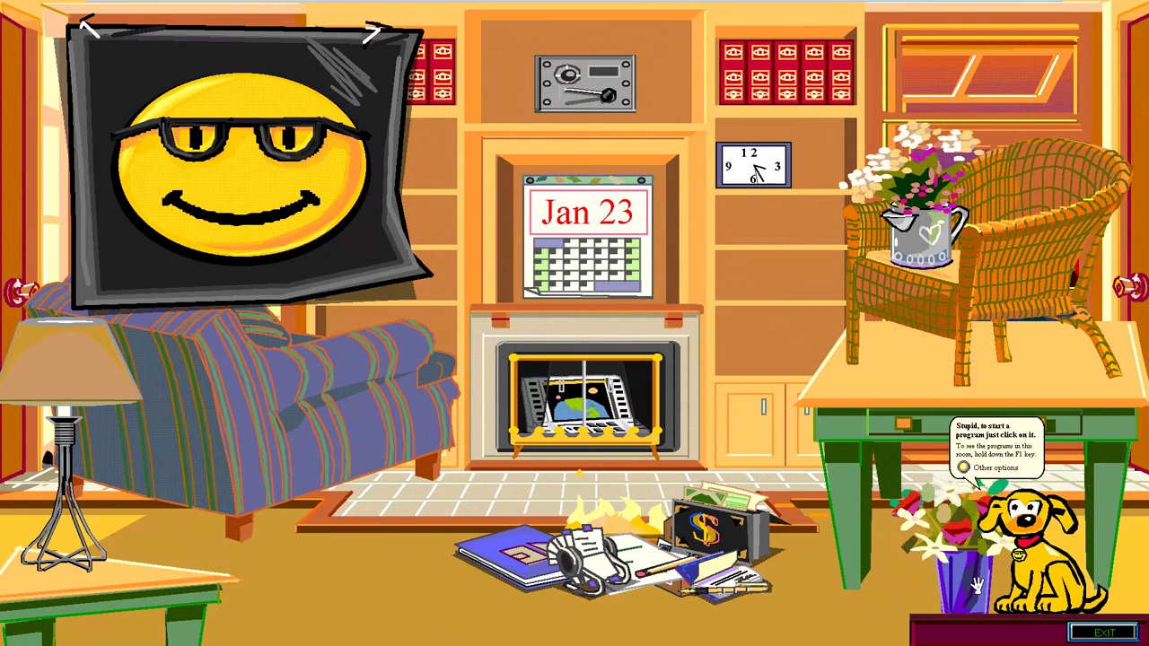
right_click(975, 581)
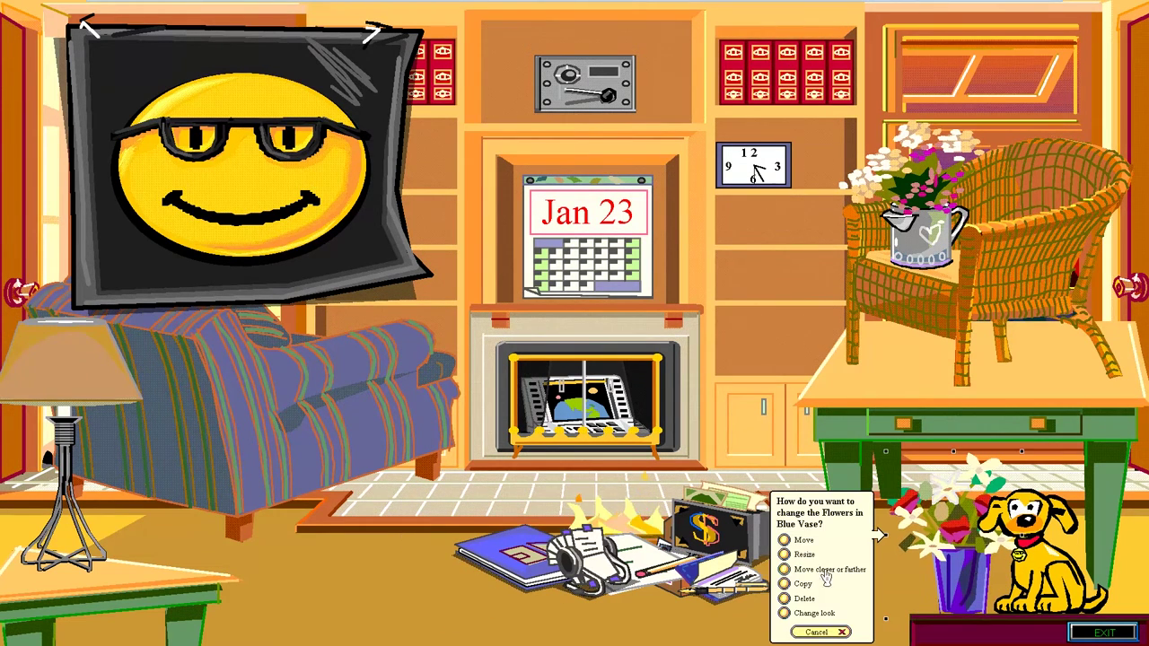
click(784, 571)
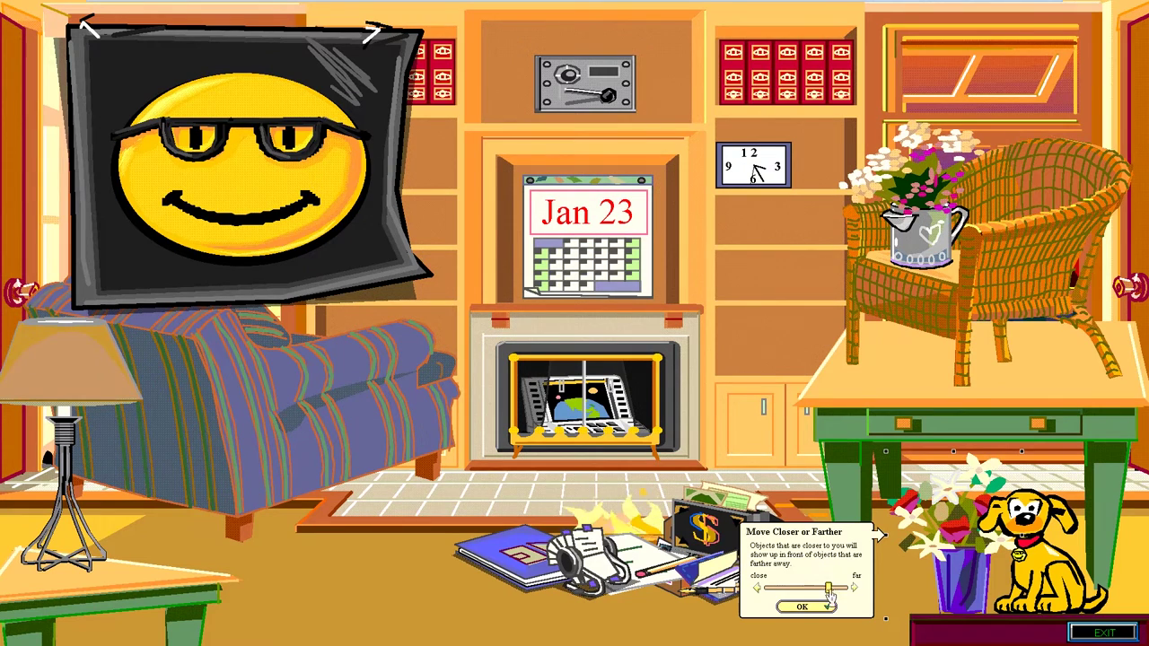
click(801, 607)
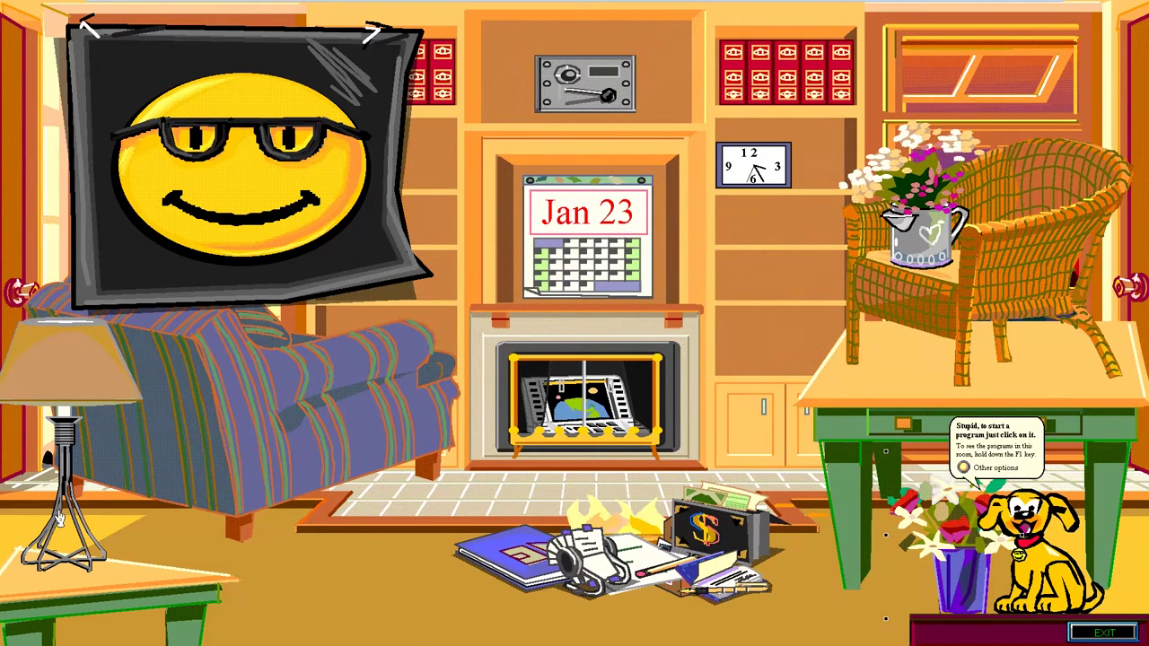
click(64, 474)
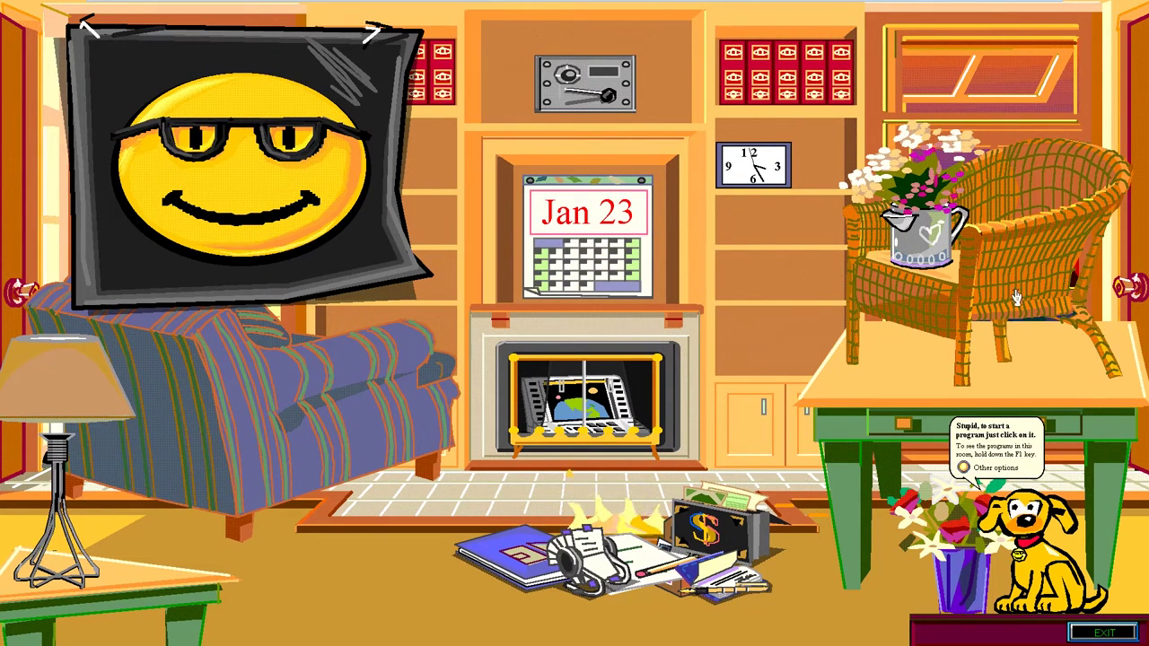
- Bring up the left door's options for going to the Public Study
click(19, 304)
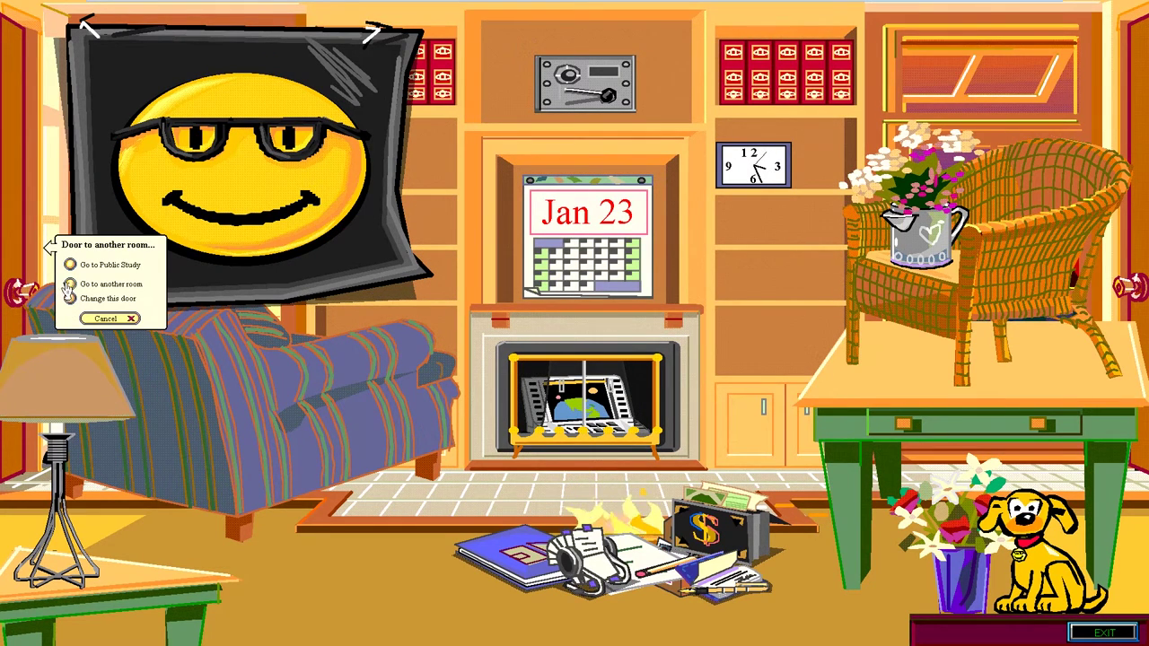
- Go to the Public Study and move the grandfather clock beside the window
click(69, 265)
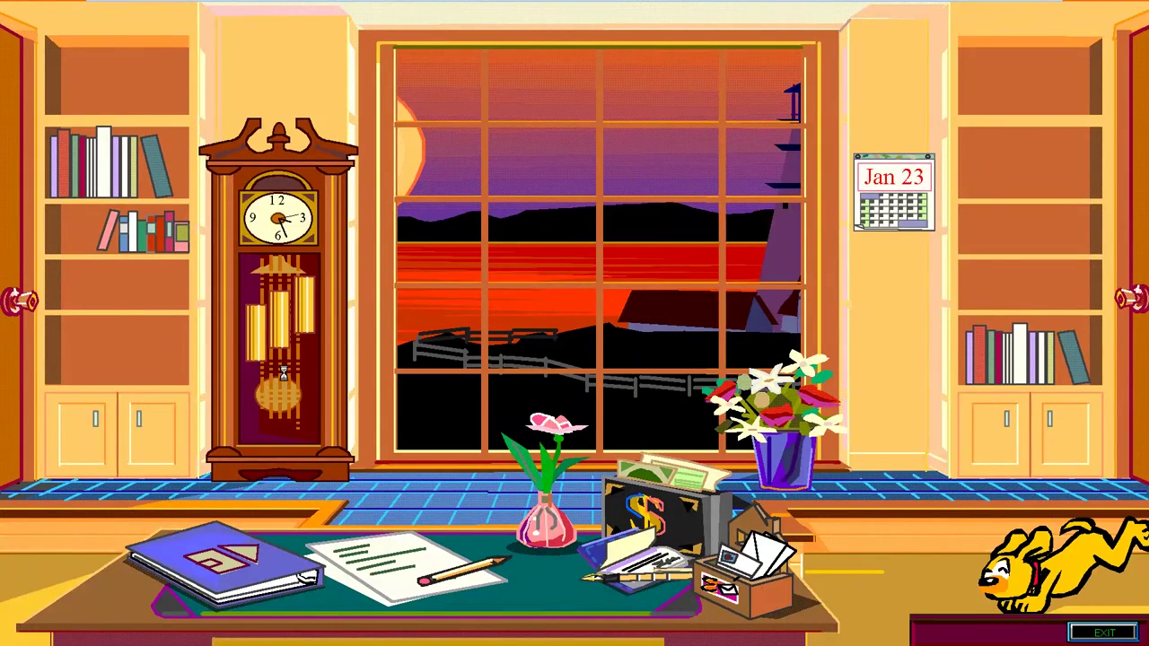
drag(295, 240, 588, 215)
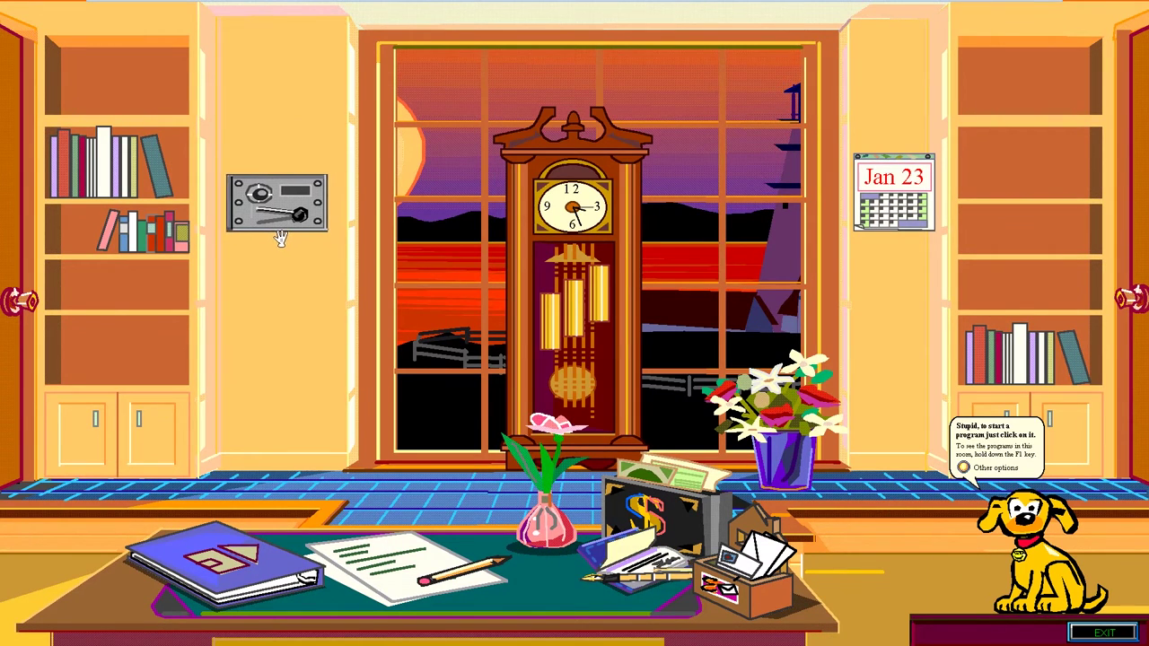
drag(588, 216, 436, 229)
- Set the desk down at the front, then return to the Public Family Room
drag(552, 615, 298, 522)
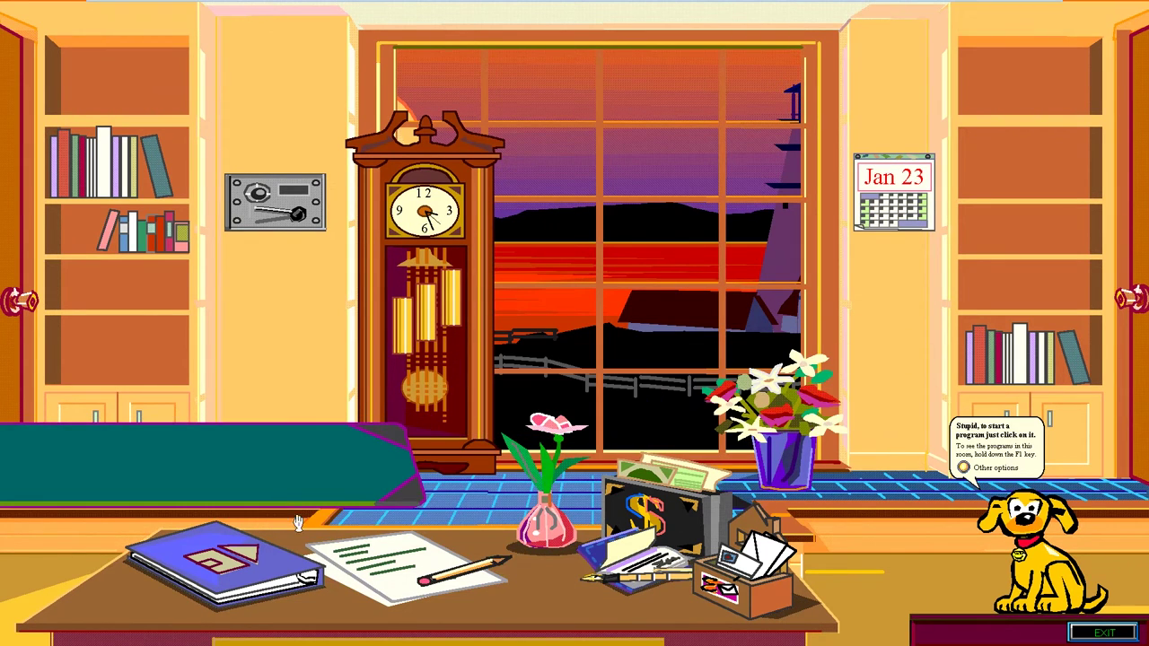
drag(488, 619, 544, 621)
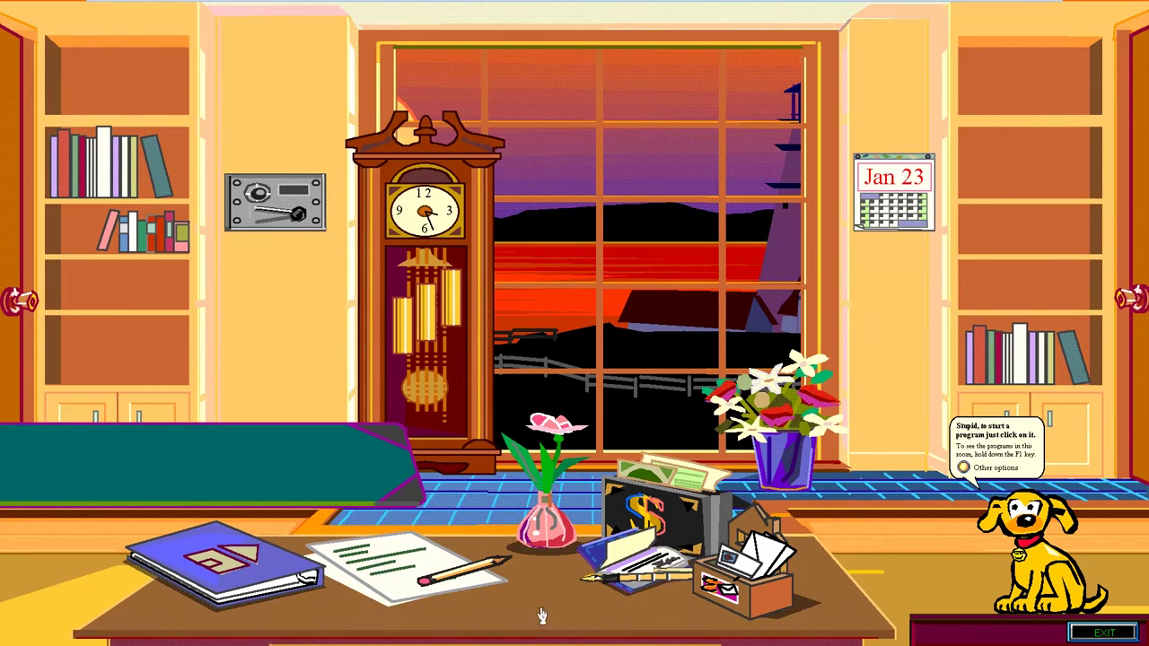
drag(247, 476, 549, 591)
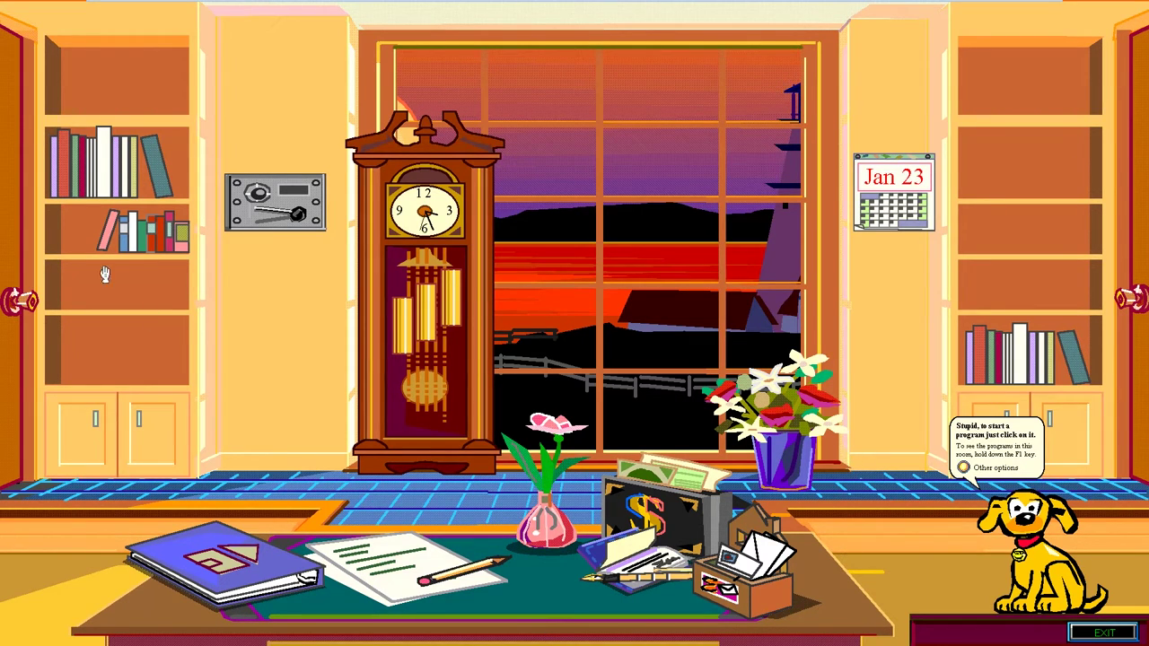
click(36, 303)
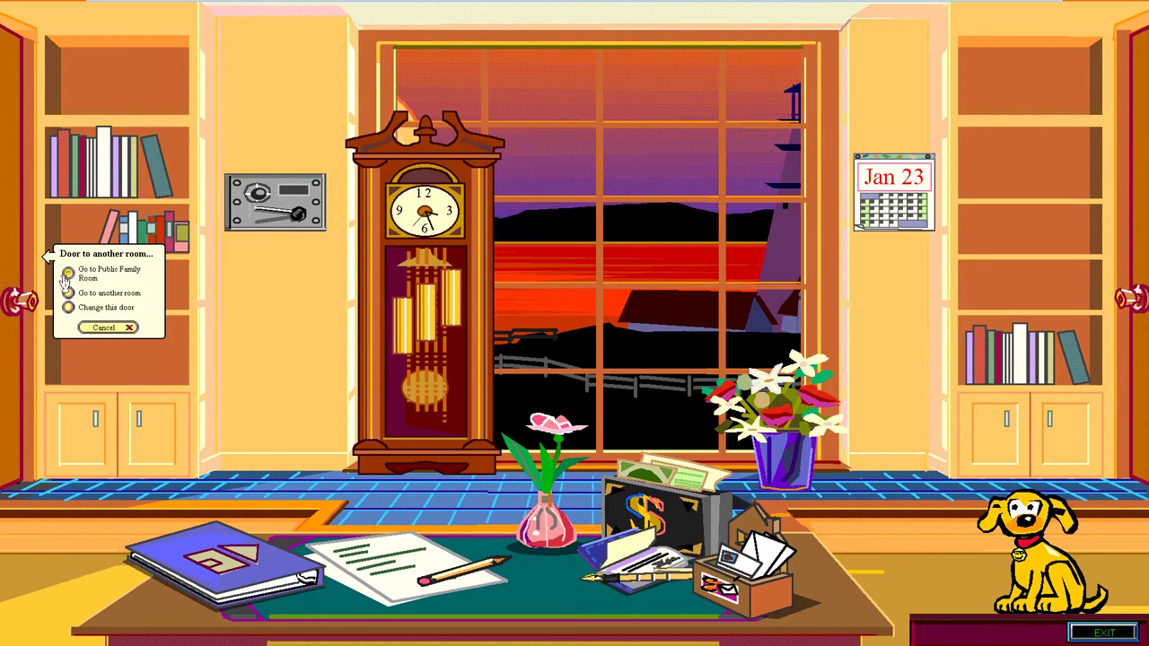
click(67, 274)
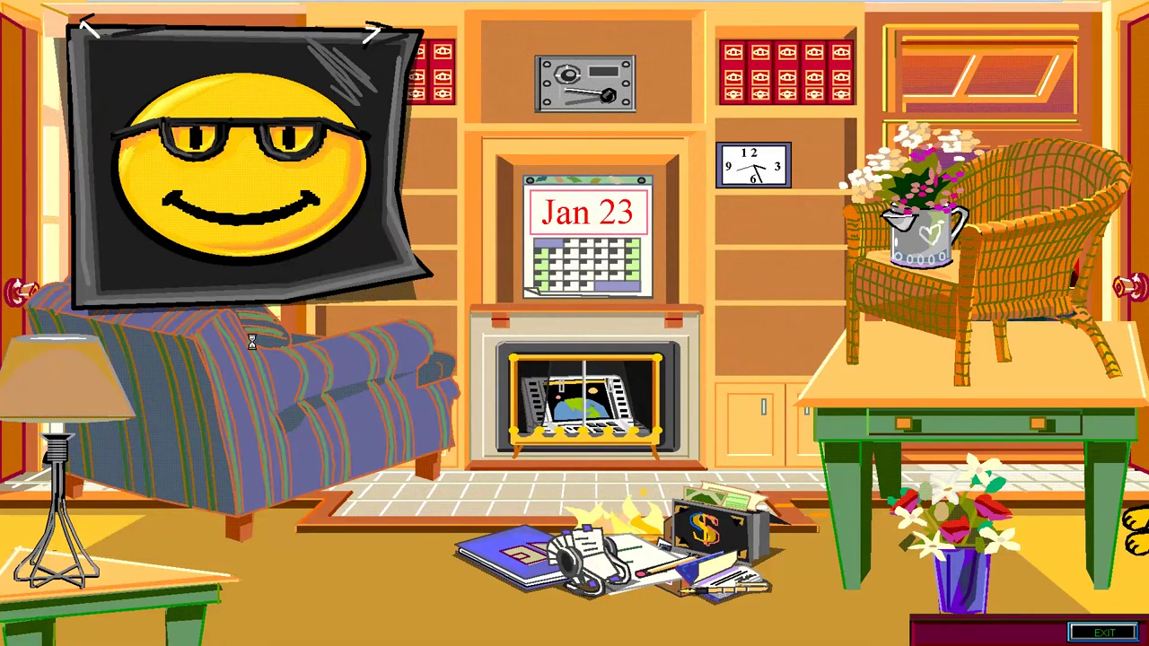
- Go through the left door to the Public Mouse Hole and open the clock's 12:00 PM alarm settings
click(1129, 291)
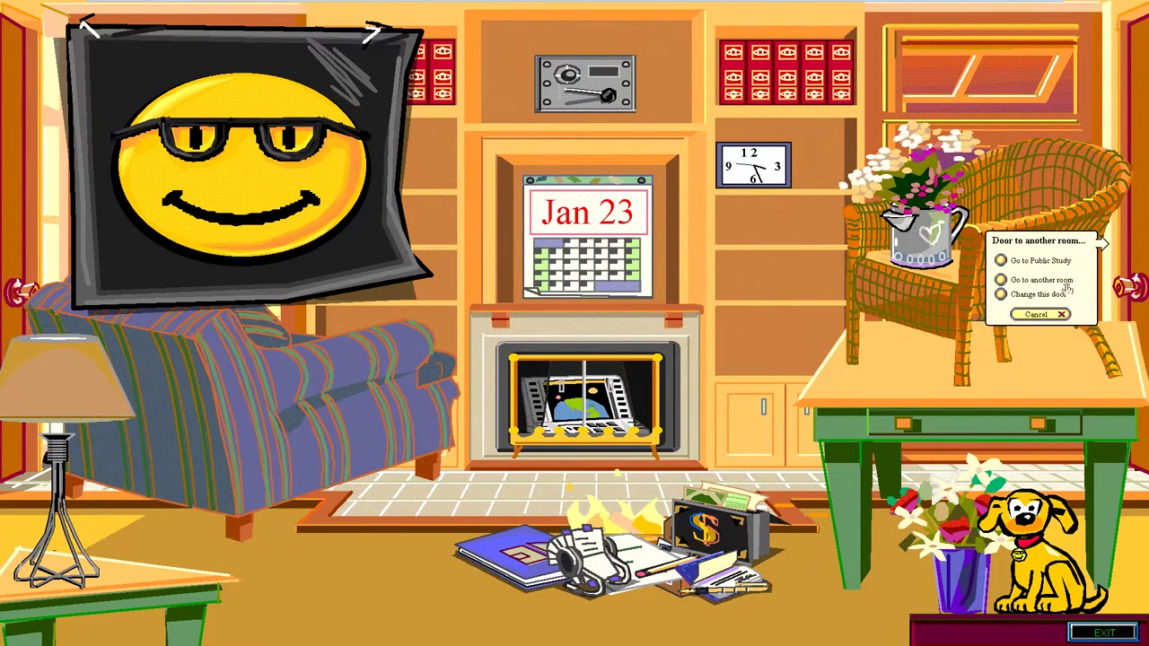
click(1053, 316)
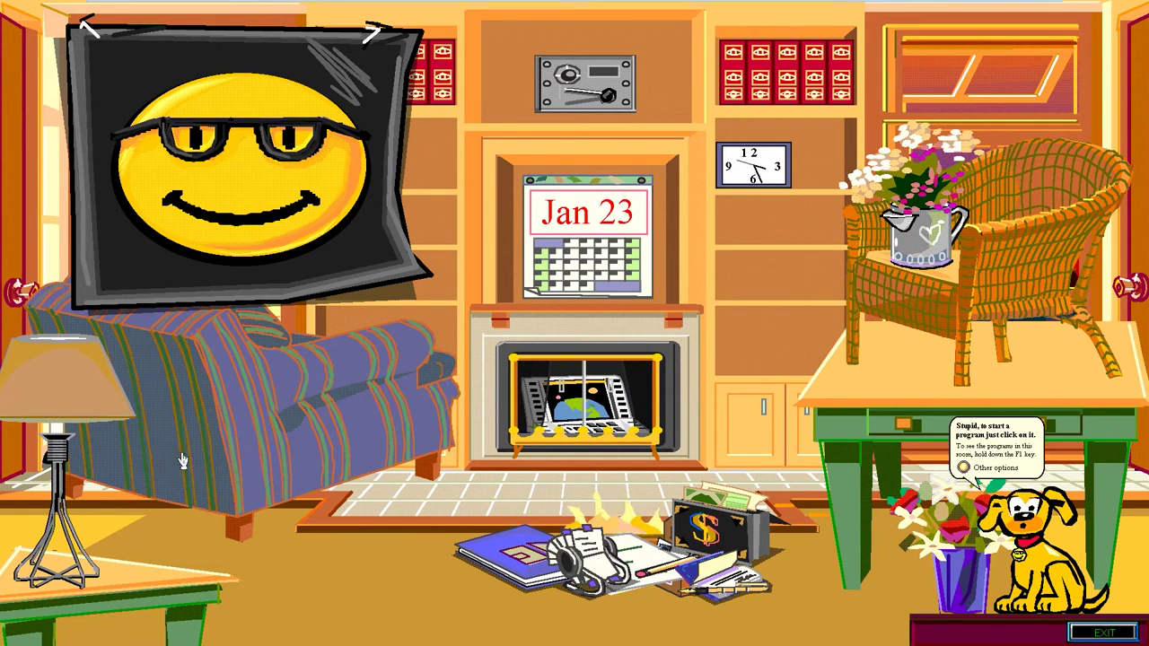
click(45, 470)
click(45, 470)
click(45, 470)
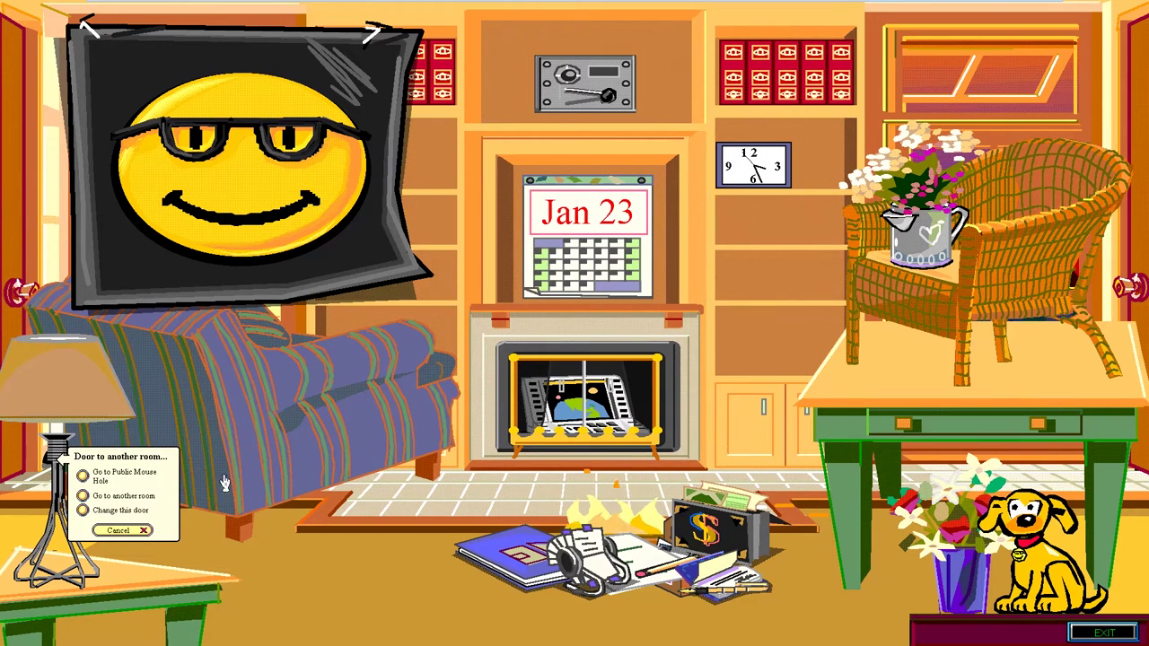
click(81, 476)
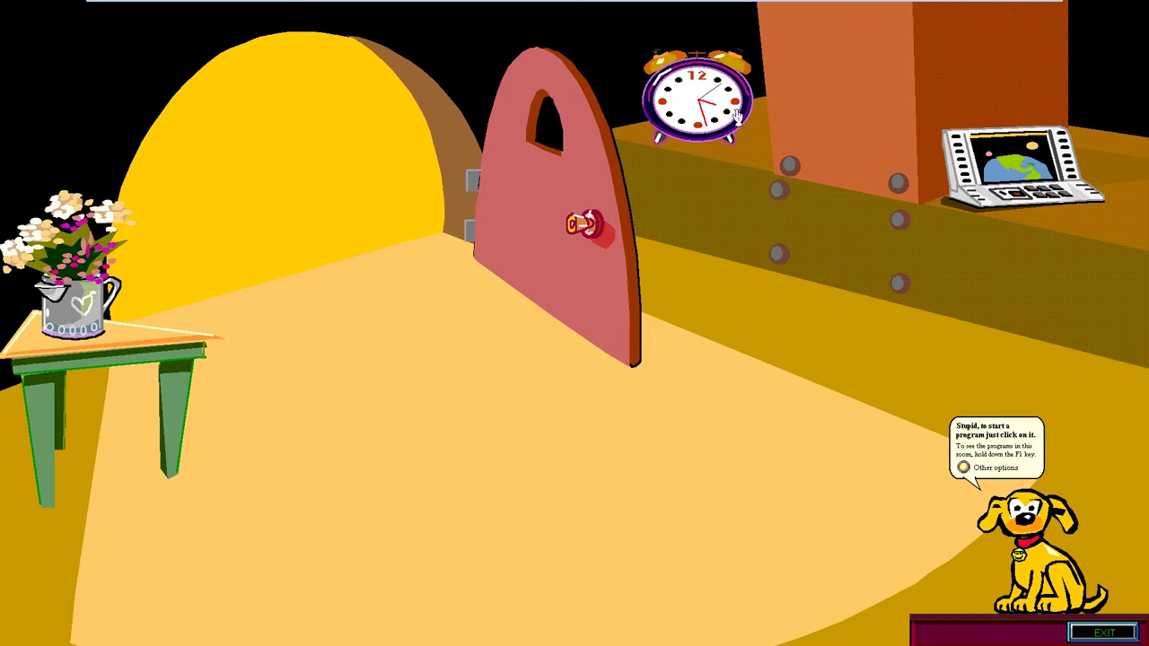
click(706, 117)
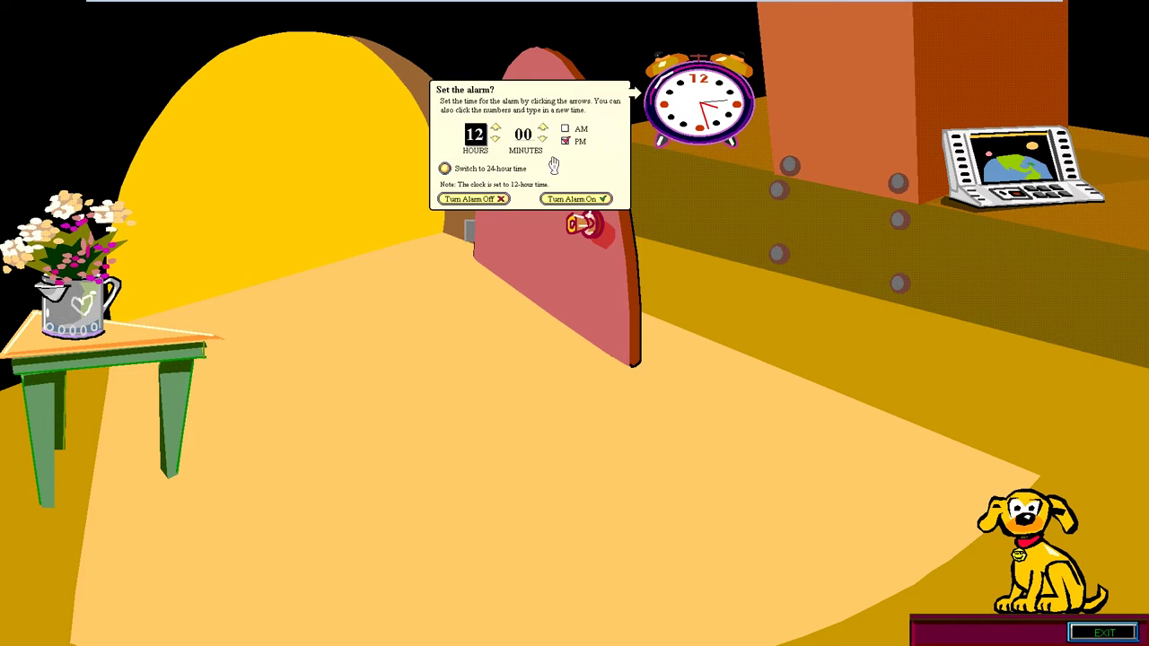
- Leave the alarm off and travel through the mouse hole door to the Contemporary Garage
click(491, 199)
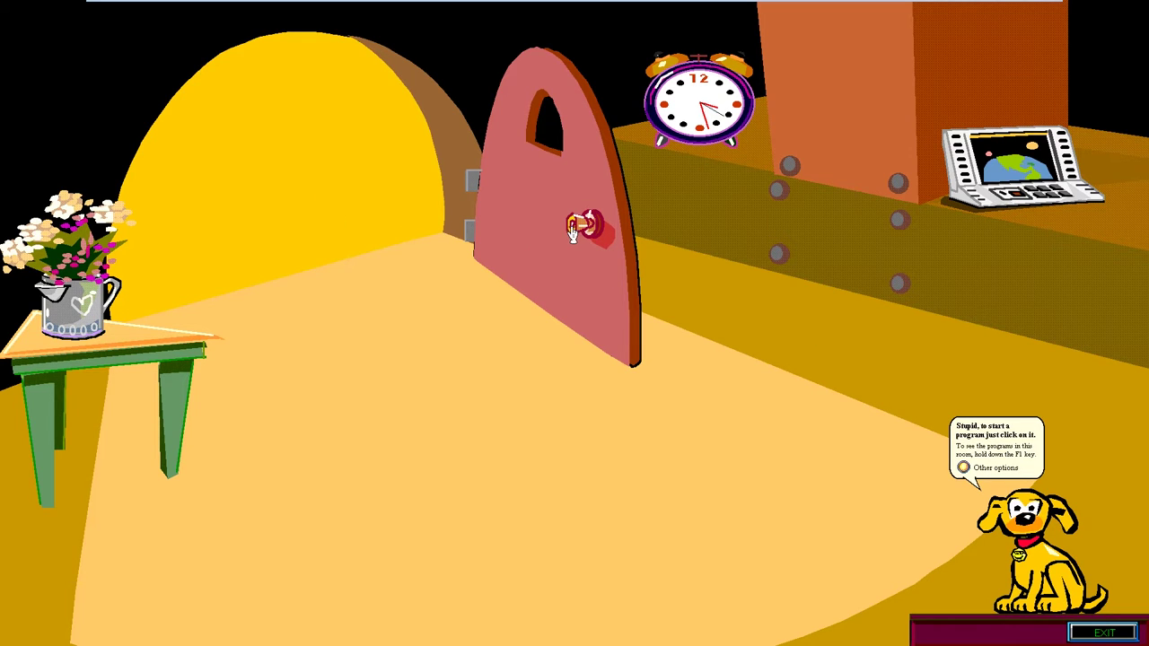
click(533, 235)
click(353, 243)
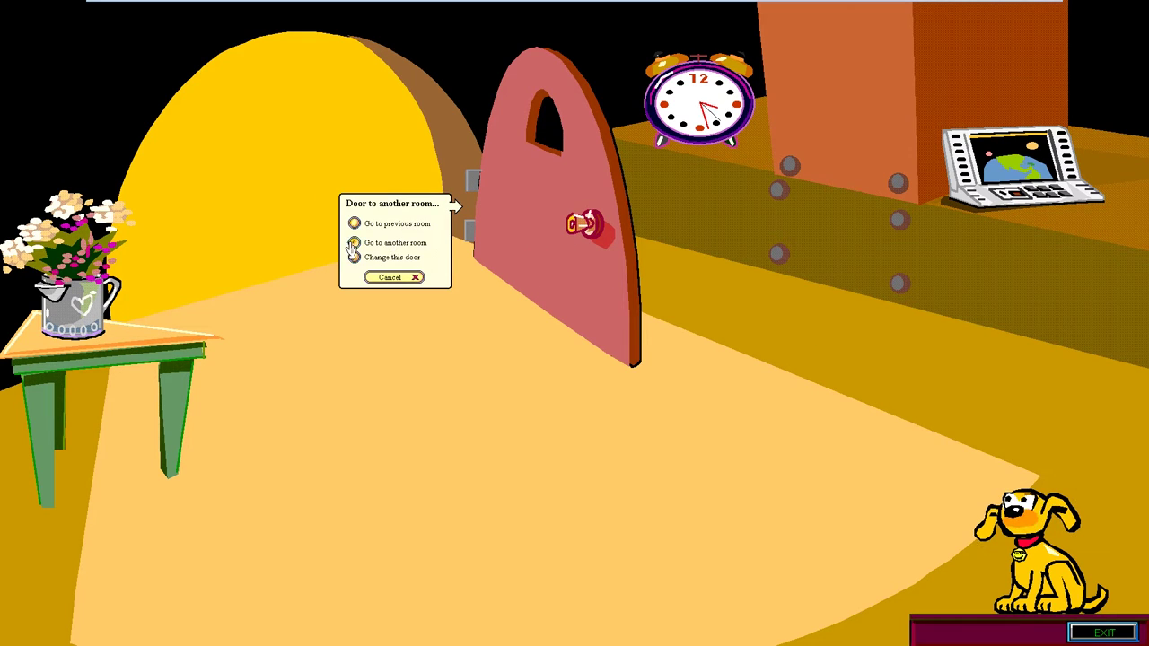
click(249, 293)
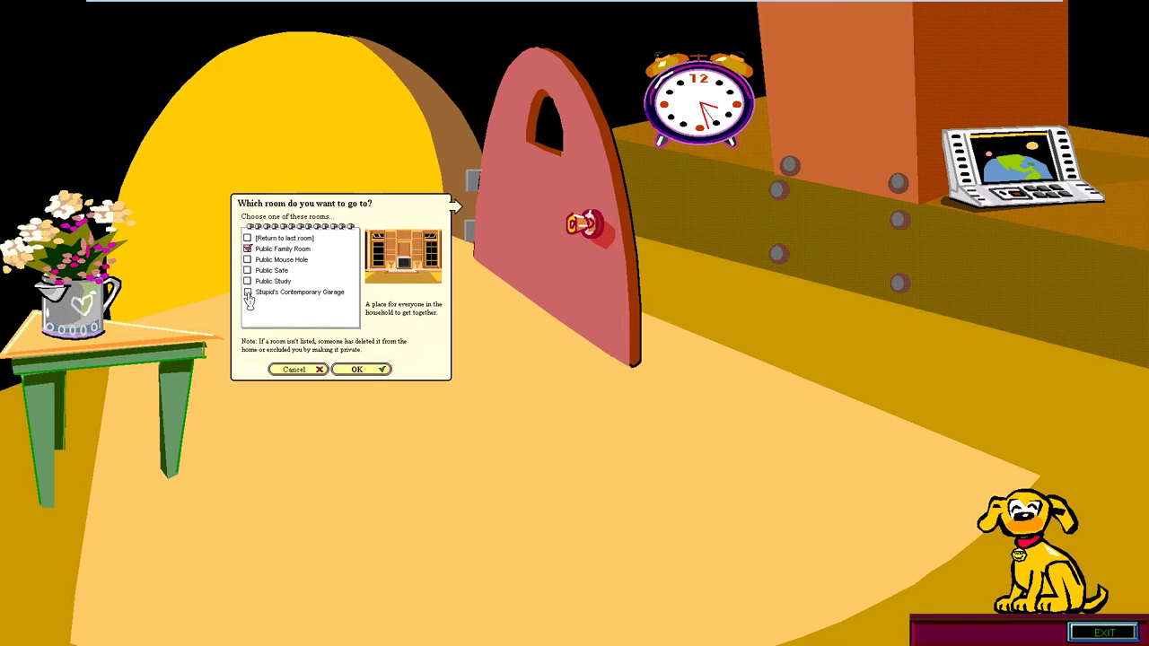
click(360, 370)
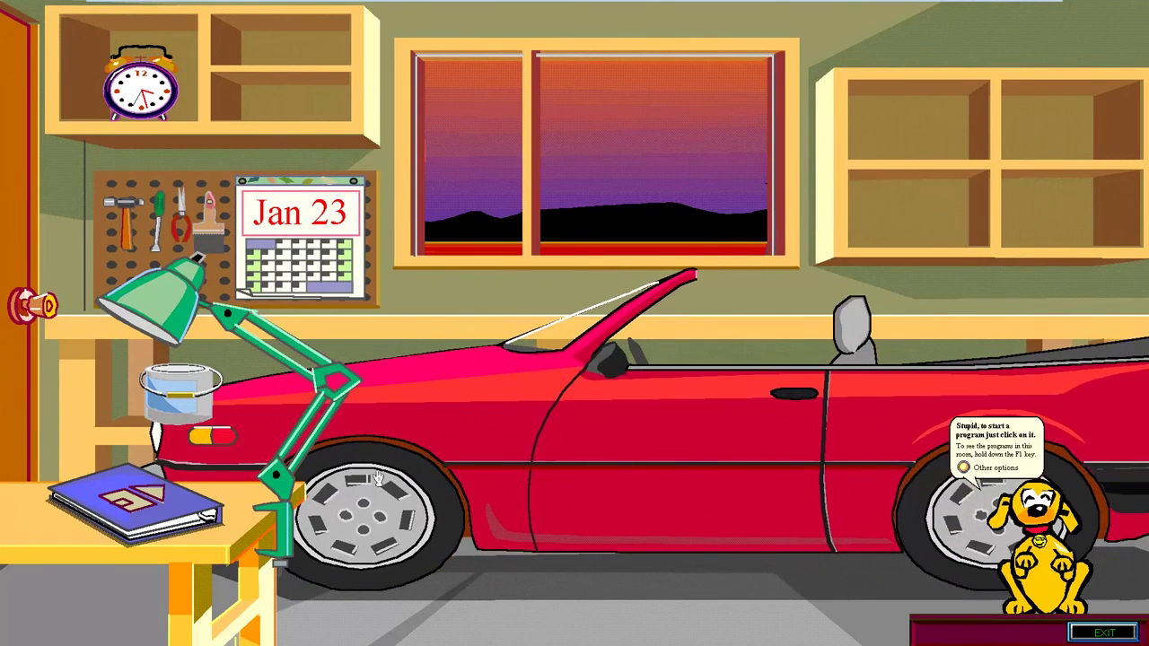
- Shrink the car to toy size and place it in the right wall cabinet
click(426, 462)
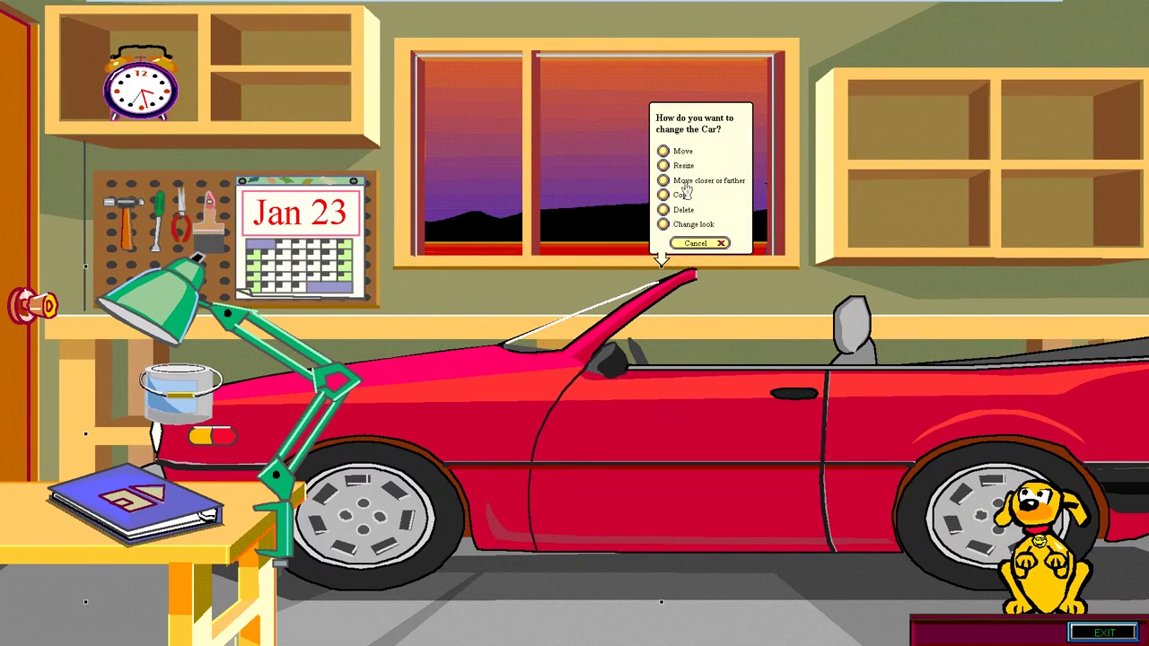
click(663, 165)
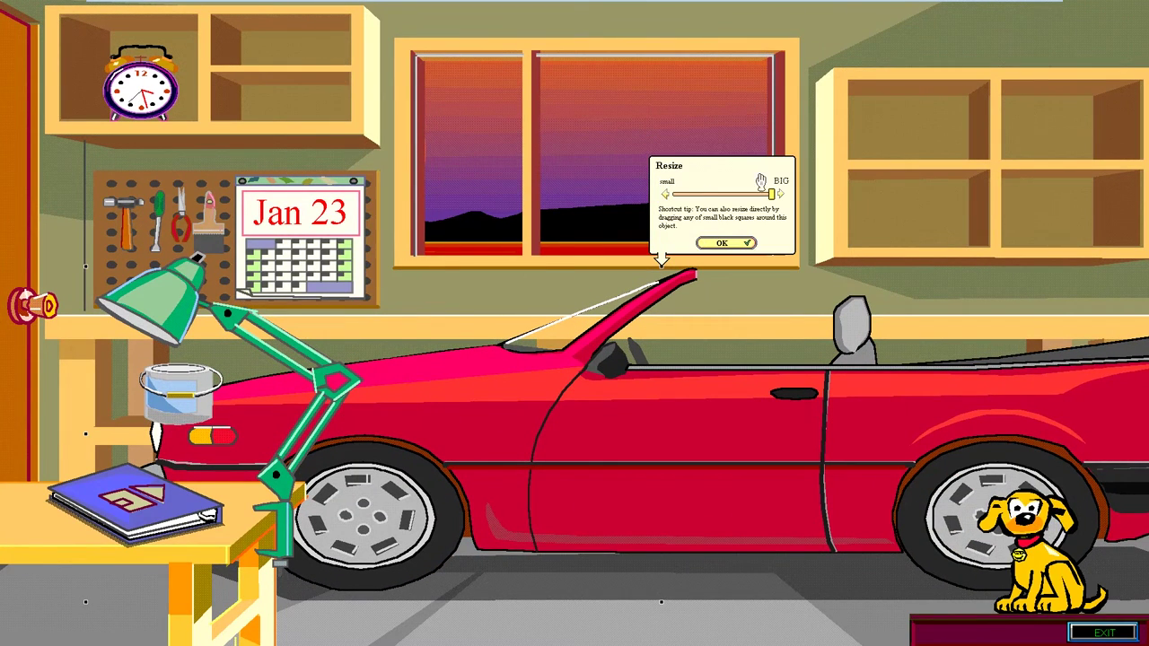
drag(772, 196, 687, 199)
click(721, 242)
drag(691, 437, 939, 238)
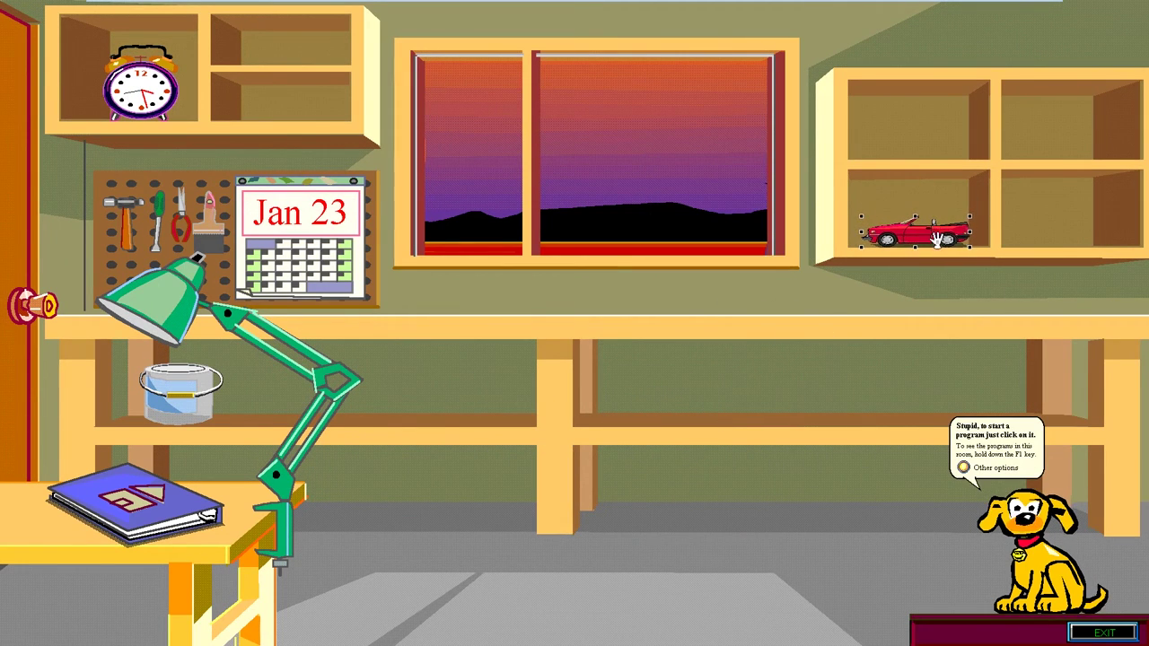
- Rearrange the lamp, tools, calendar and paint can, then launch Bob Household Manager from the binder
drag(282, 442, 787, 248)
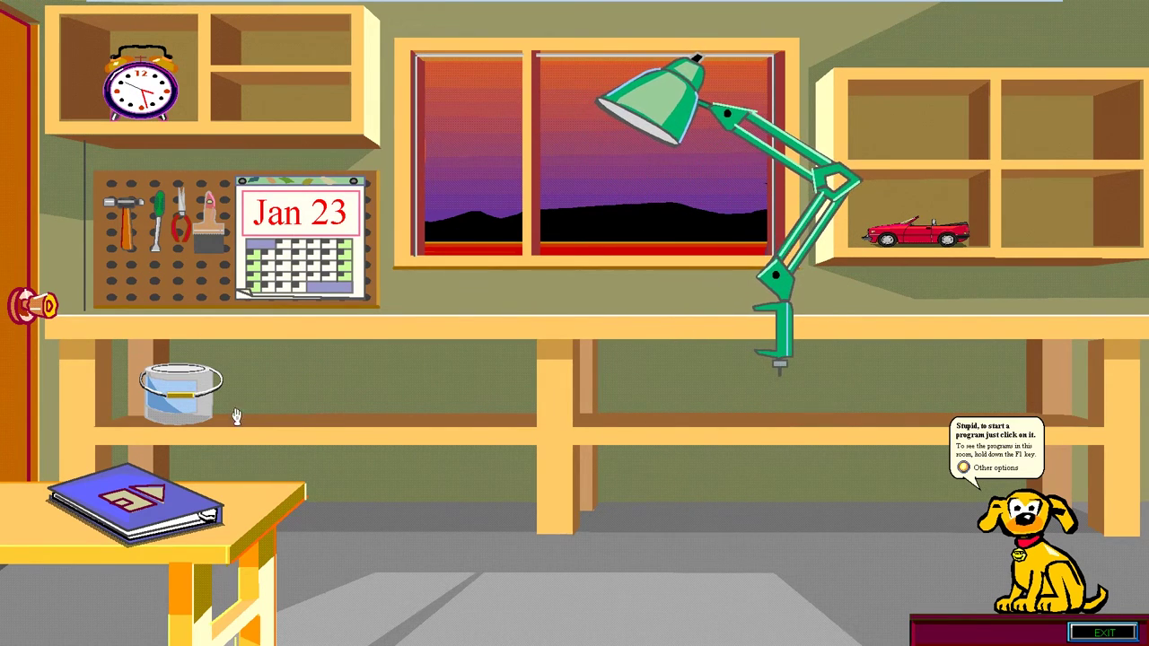
mouse_move(203, 230)
mouse_down()
mouse_move(476, 235)
mouse_move(619, 278)
mouse_move(1073, 548)
mouse_move(1044, 539)
mouse_move(1044, 31)
mouse_move(1068, 121)
mouse_up()
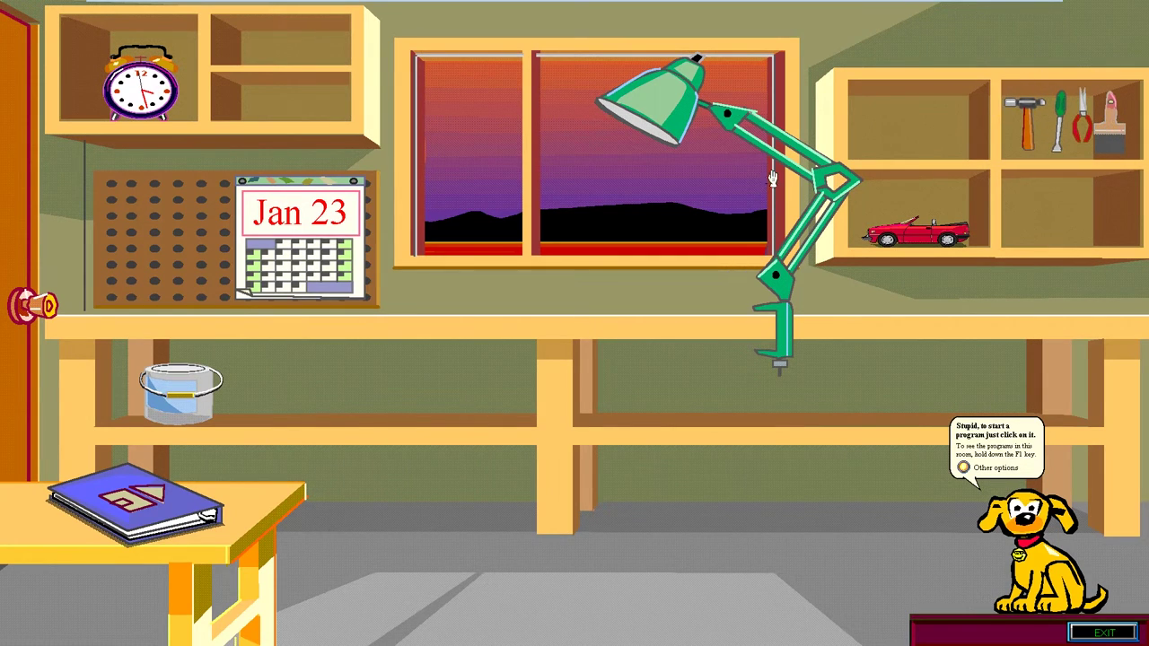
mouse_move(294, 236)
mouse_down()
mouse_move(151, 240)
mouse_move(162, 240)
mouse_up()
mouse_move(189, 403)
mouse_down()
mouse_move(490, 381)
mouse_move(457, 273)
mouse_move(463, 296)
mouse_move(961, 594)
mouse_up()
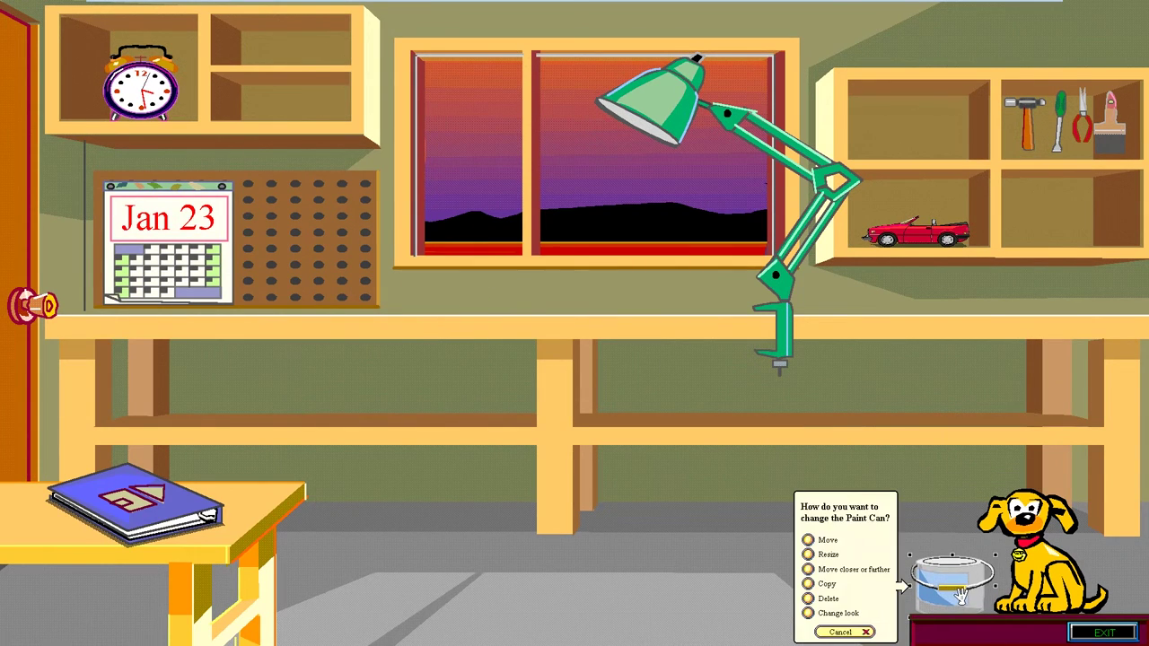
click(810, 570)
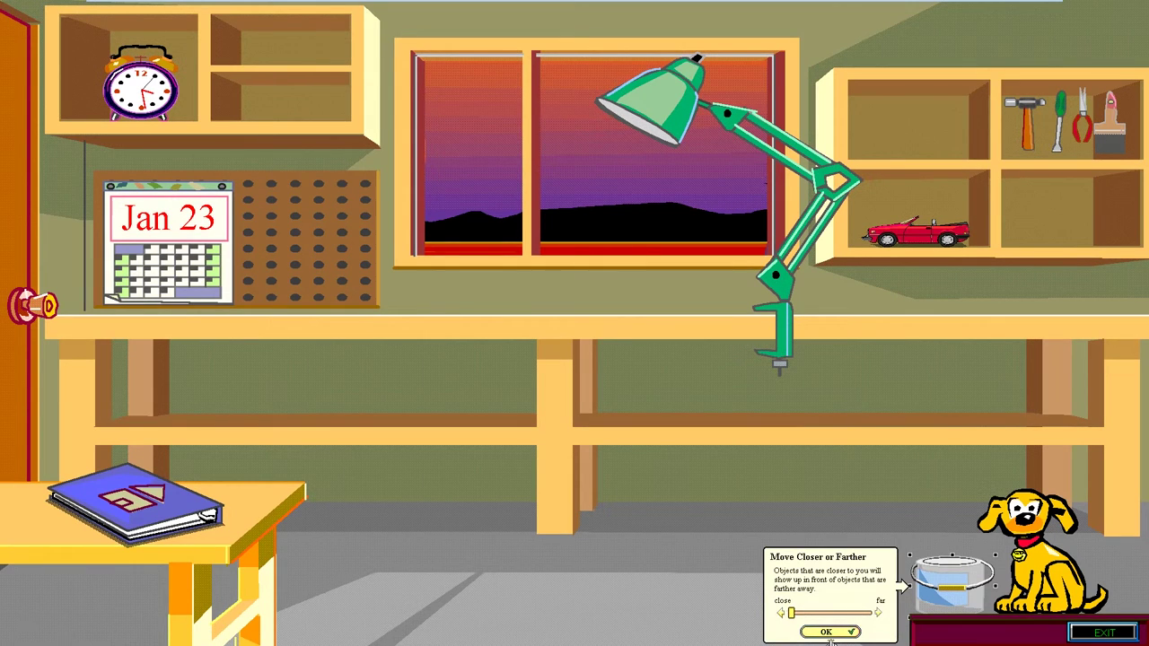
click(828, 633)
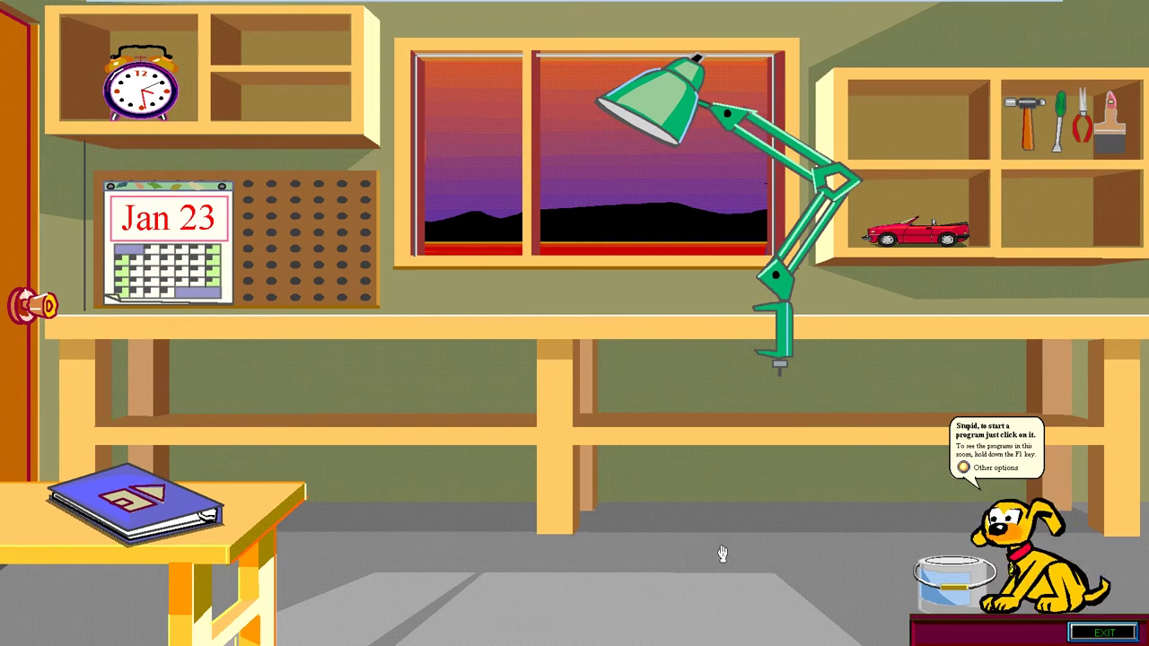
click(162, 507)
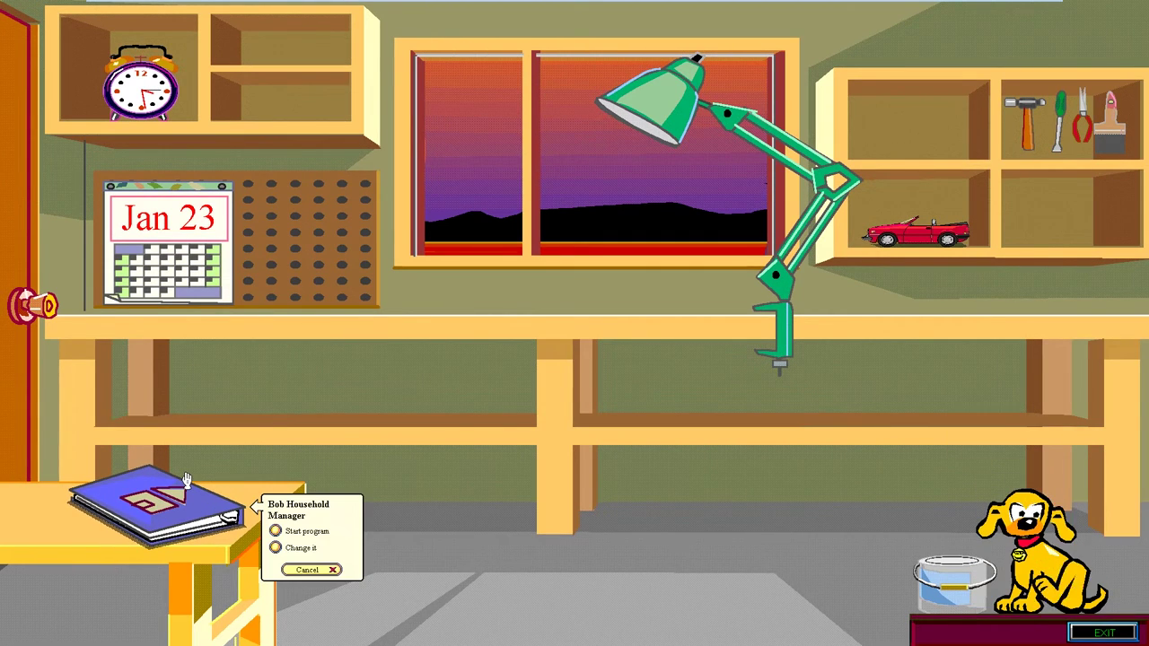
click(278, 531)
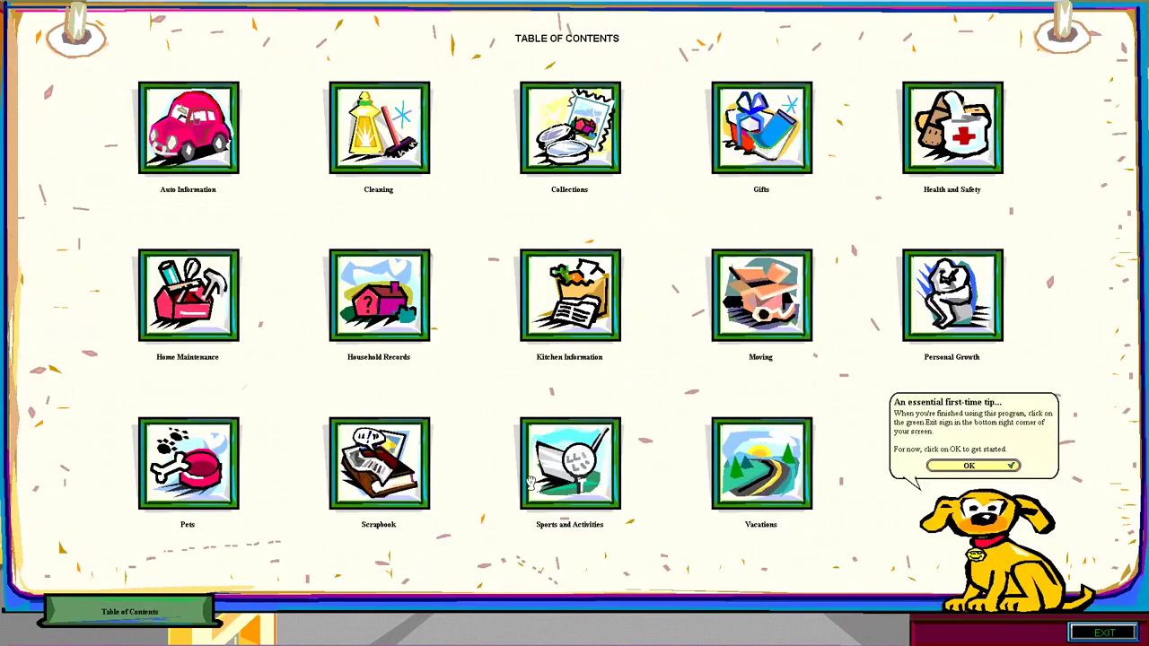
- Dismiss the first-time tip, read both pages of Pets' Tips on Caring for Cats, then go back
click(203, 426)
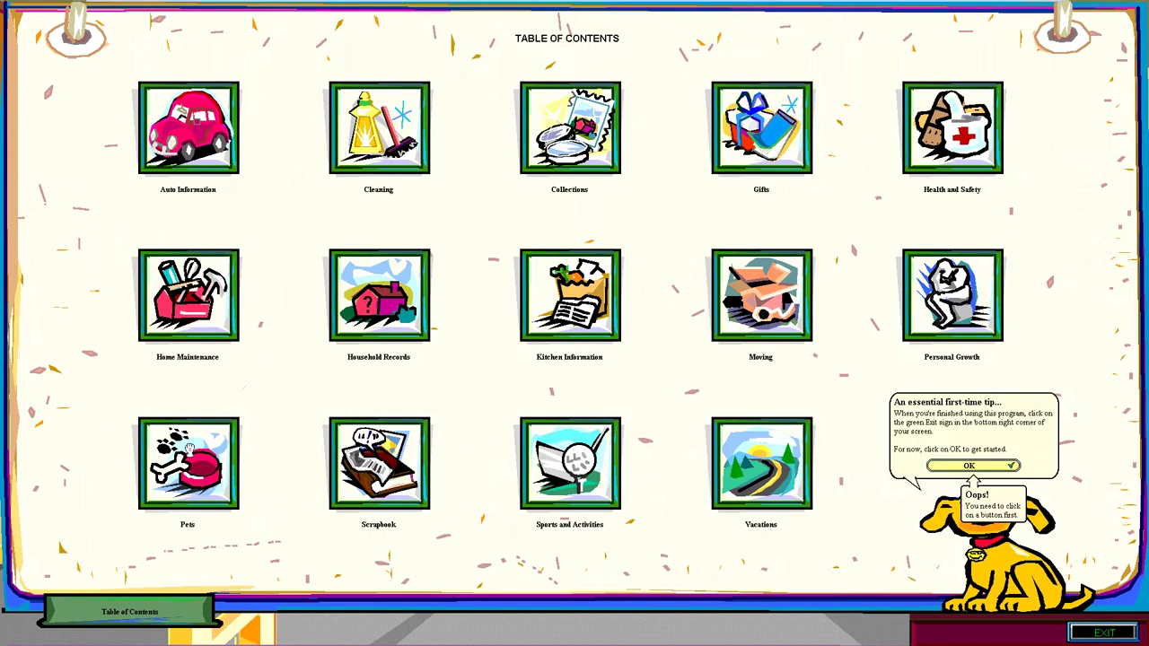
click(985, 467)
click(203, 468)
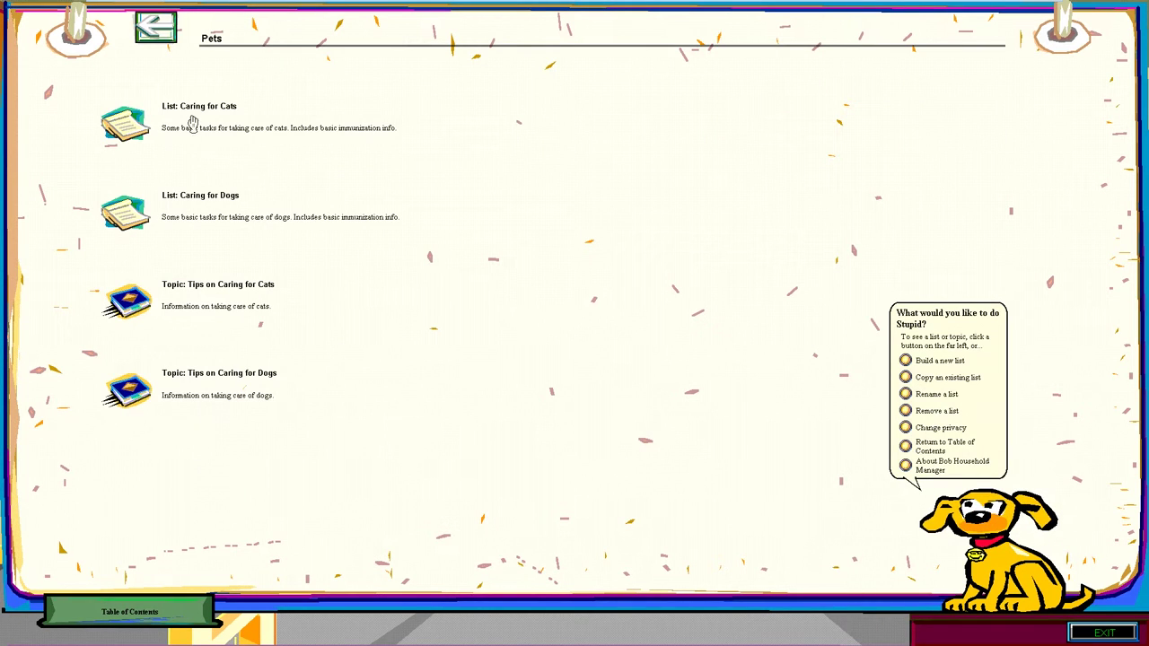
click(196, 298)
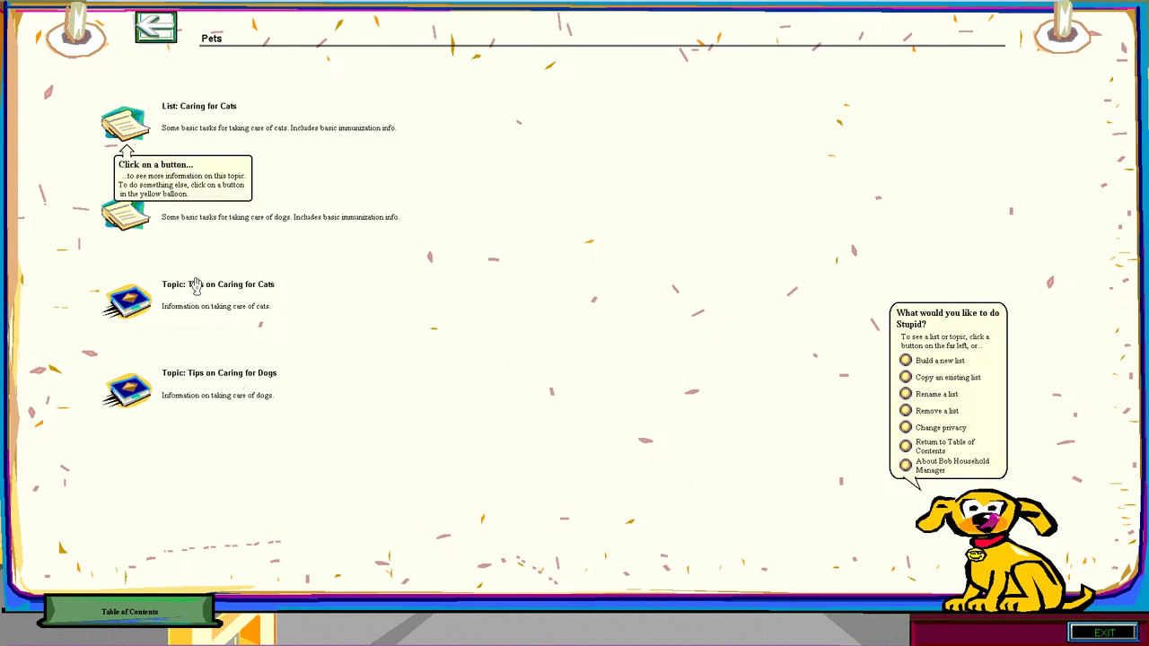
click(128, 304)
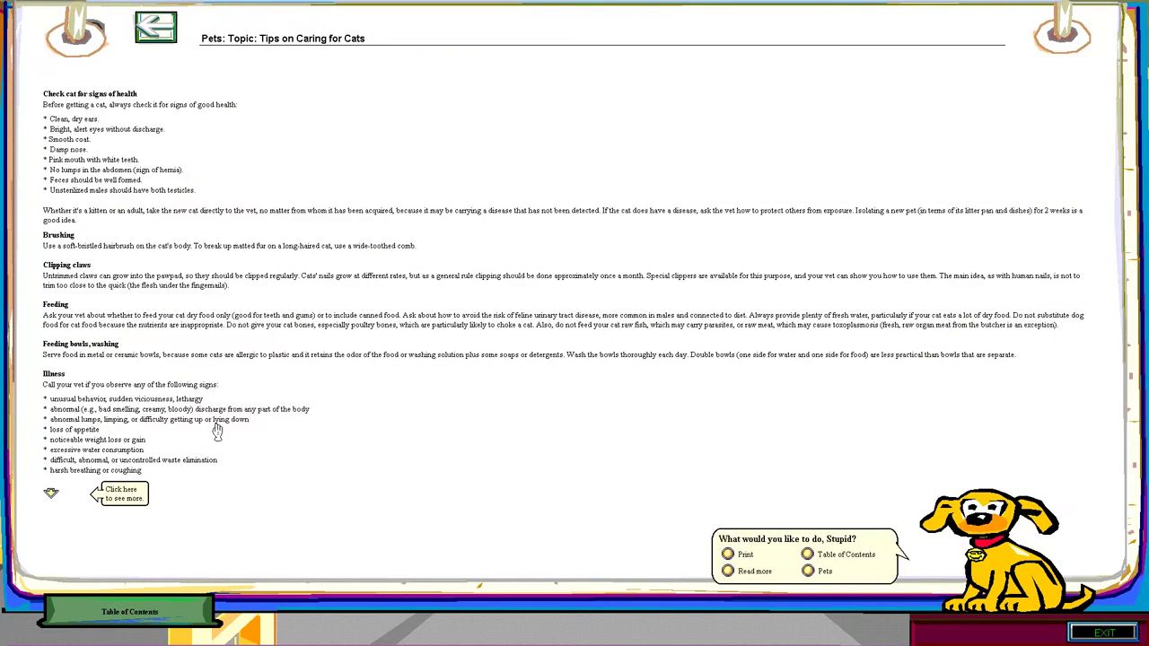
click(50, 494)
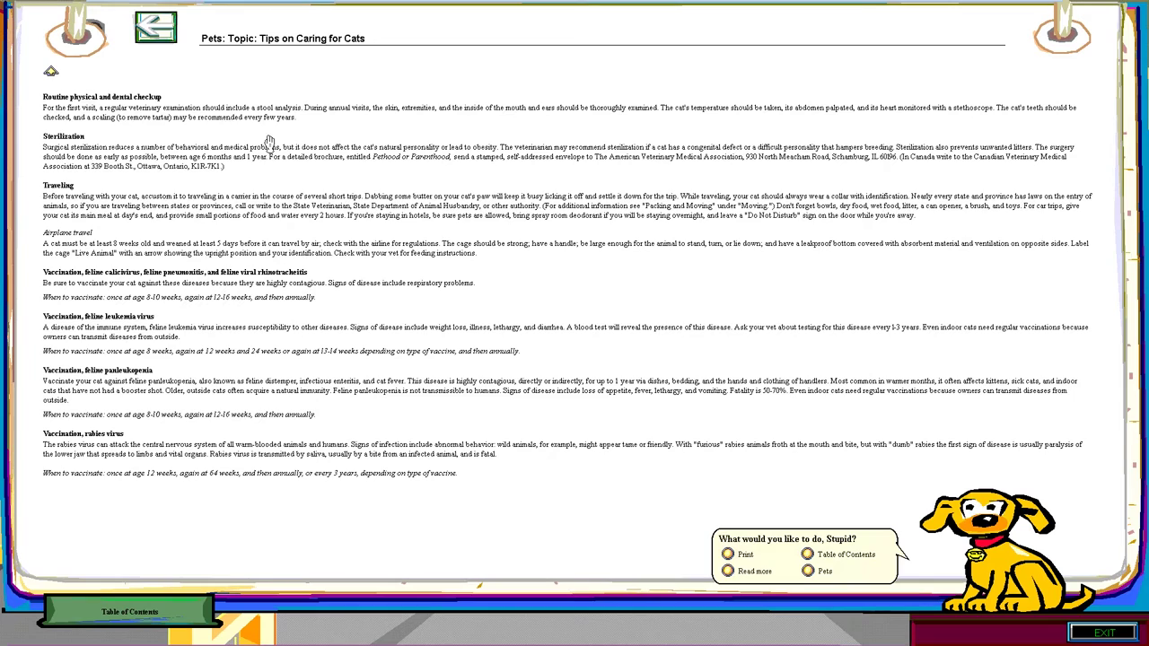
click(165, 36)
click(164, 36)
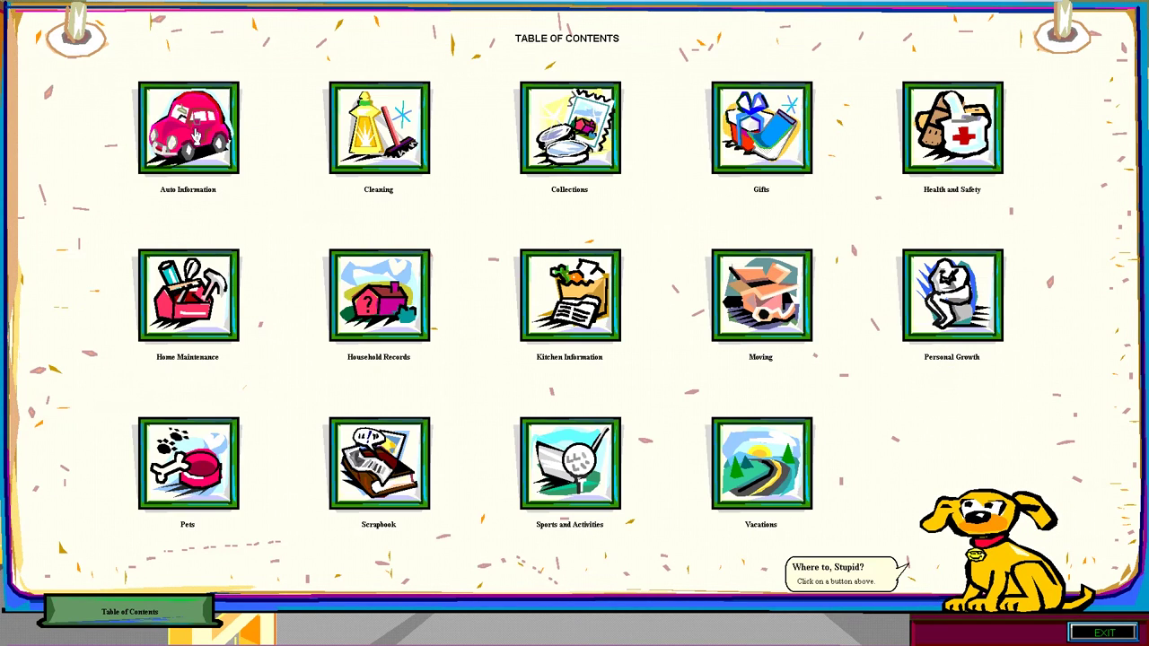
- Tailor the Auto Information Emergency Items list for driving in snow, then return to contents
click(179, 90)
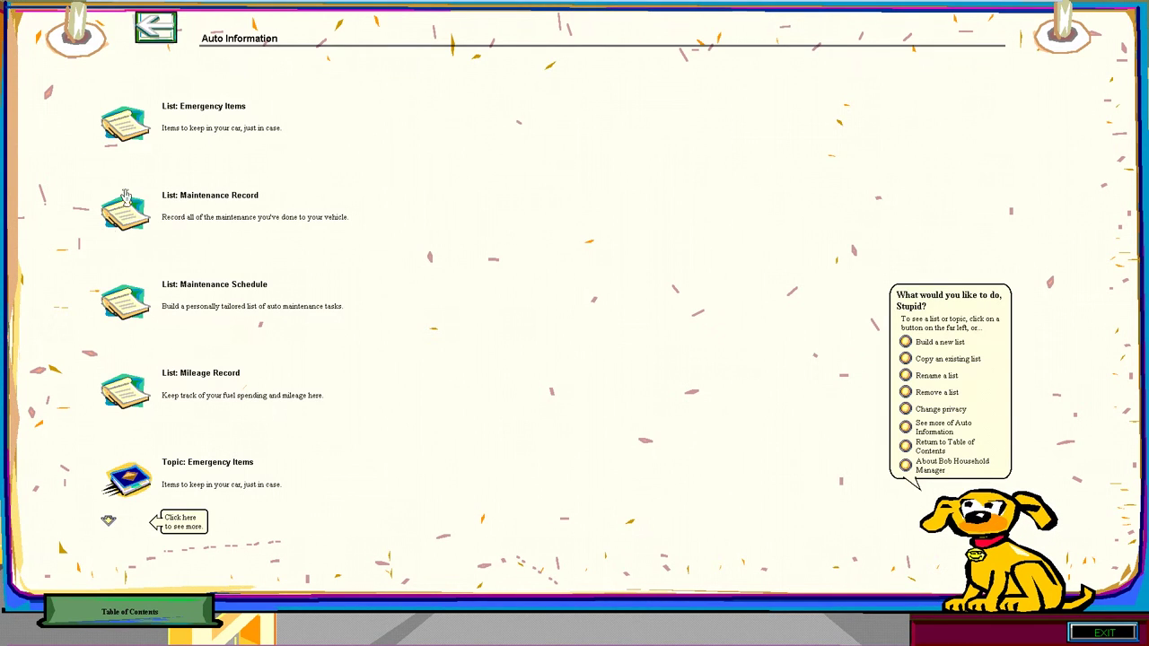
click(123, 130)
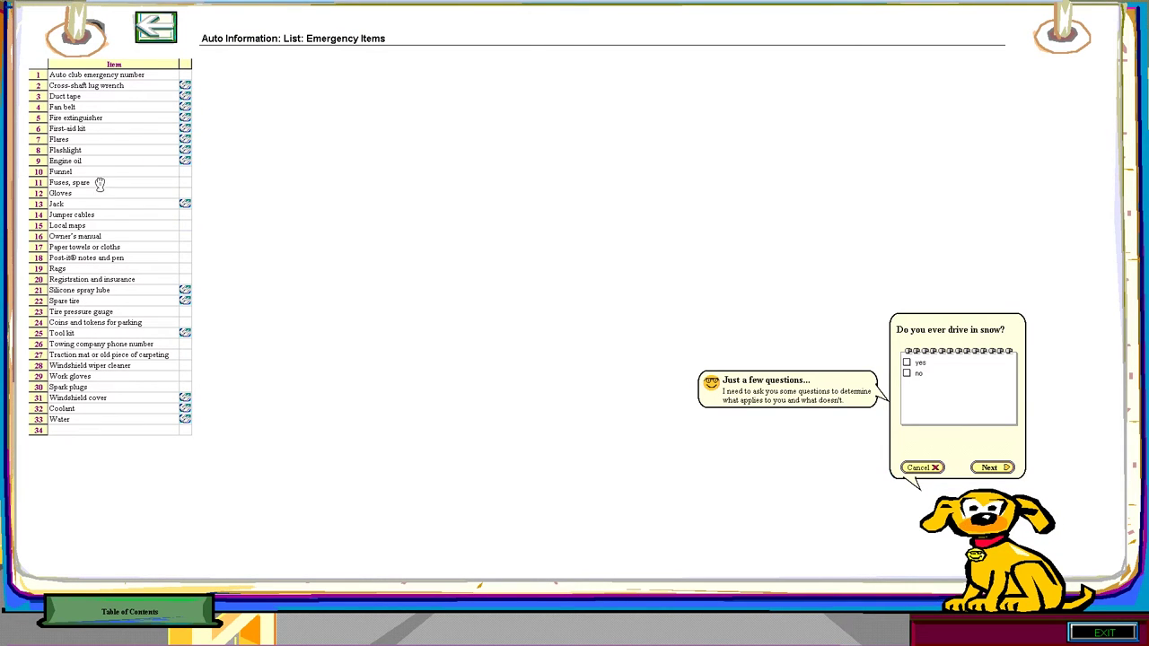
click(64, 100)
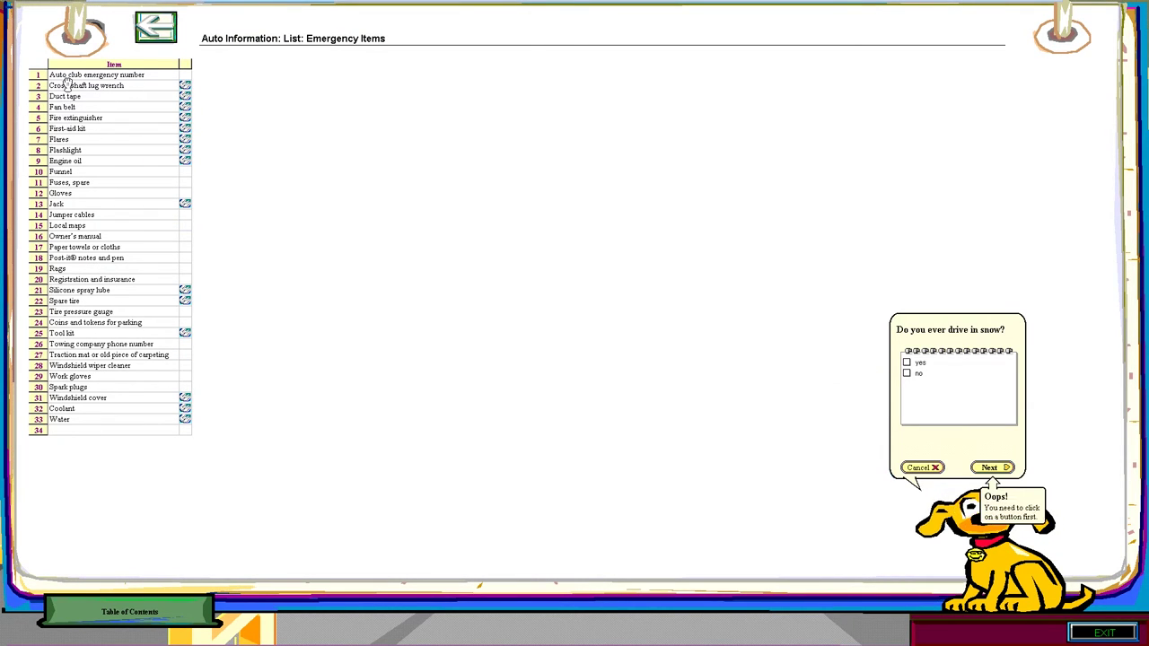
click(907, 363)
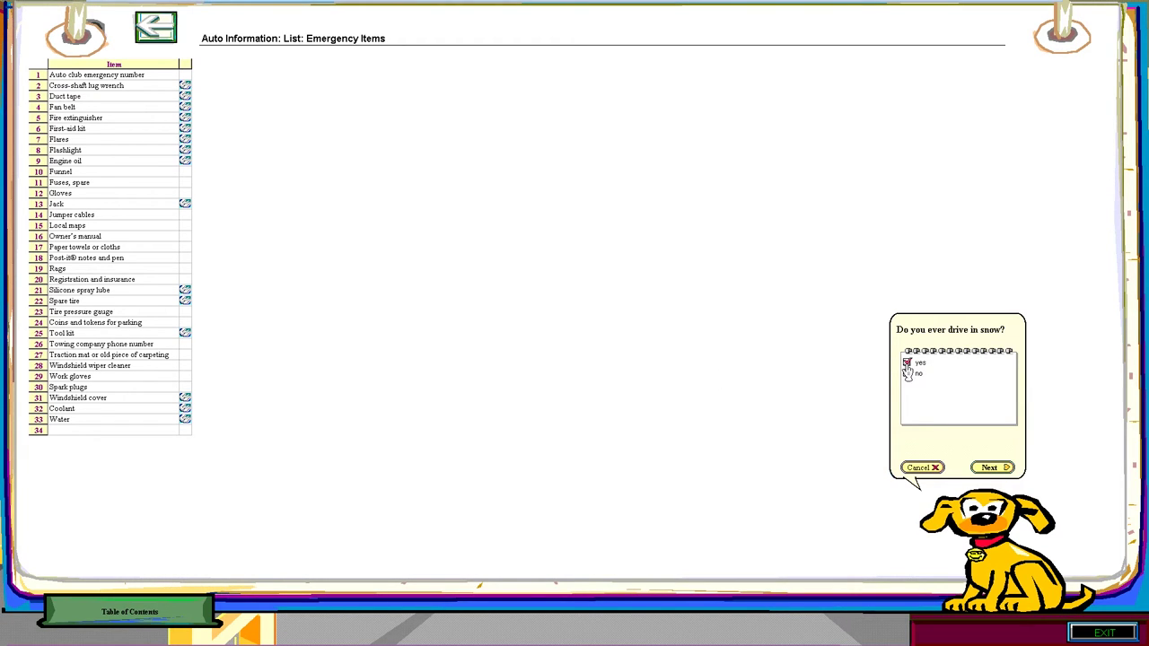
click(990, 468)
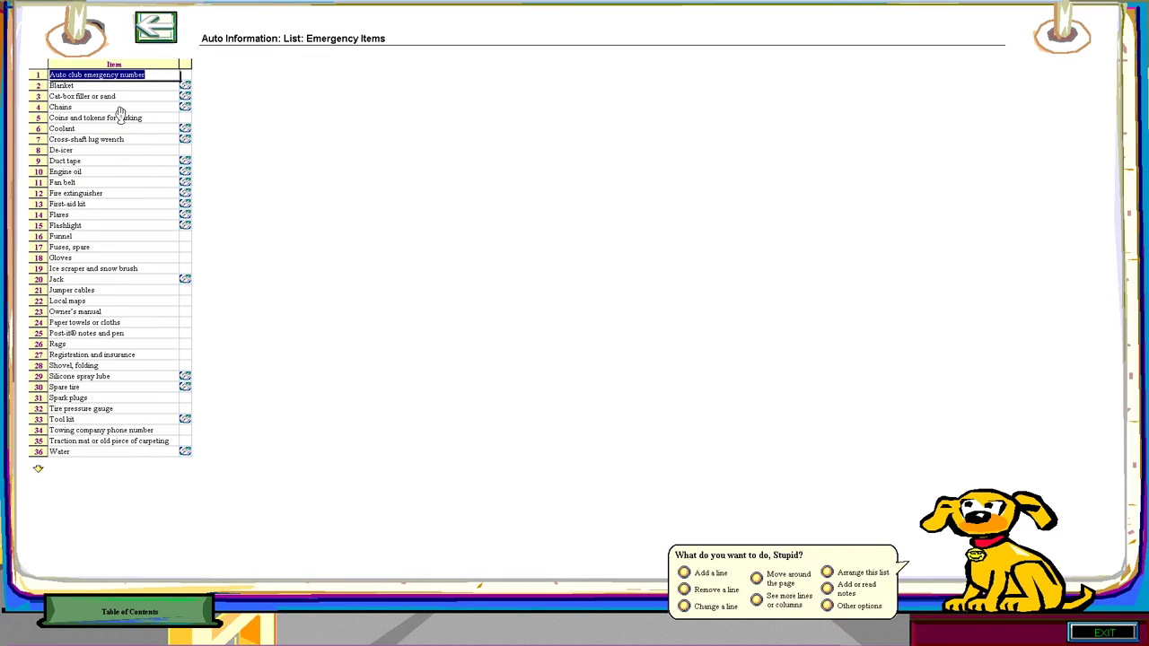
key(Down)
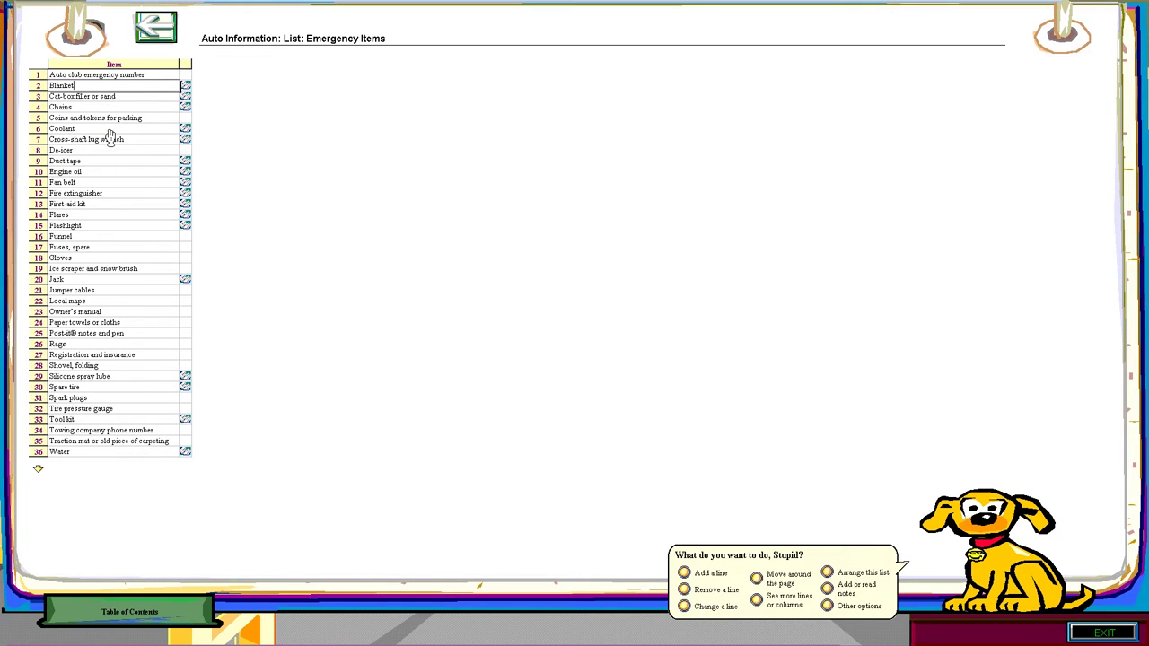
click(56, 163)
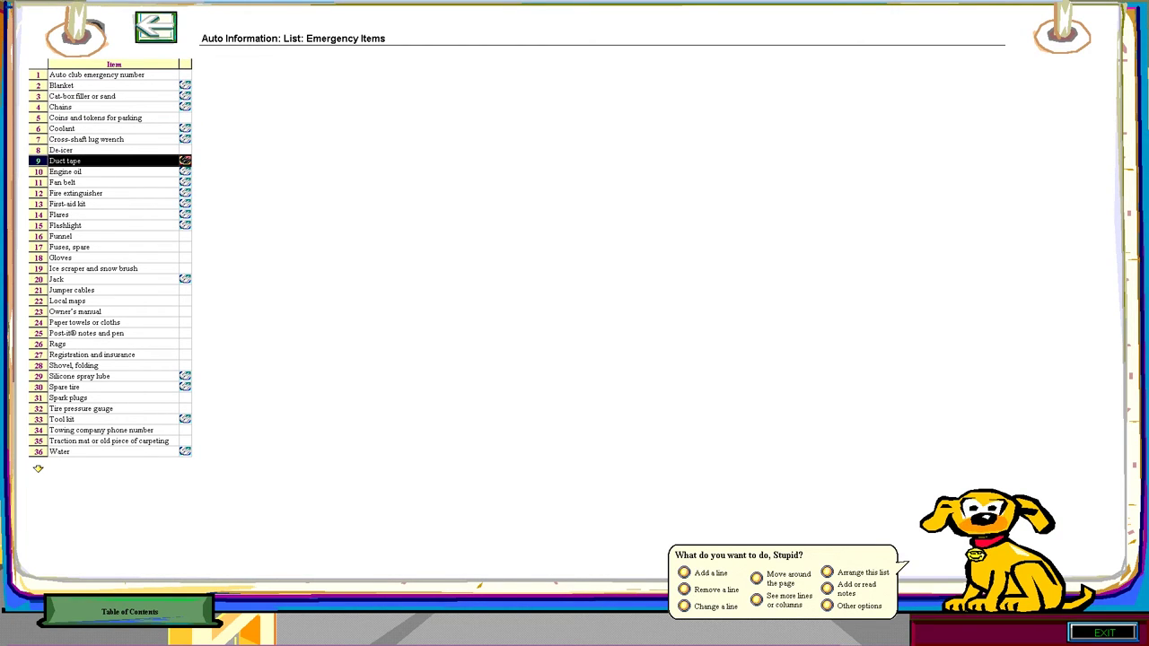
click(140, 41)
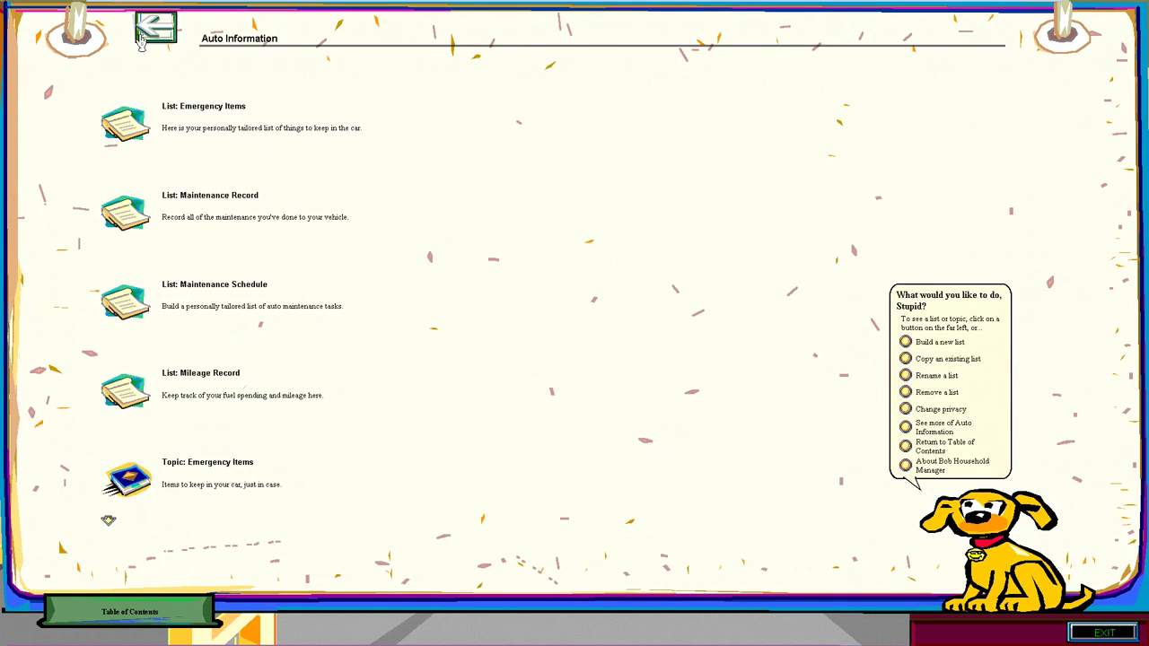
click(143, 33)
- Browse the Cleaning and Health and Safety sections from the Table of Contents
click(409, 136)
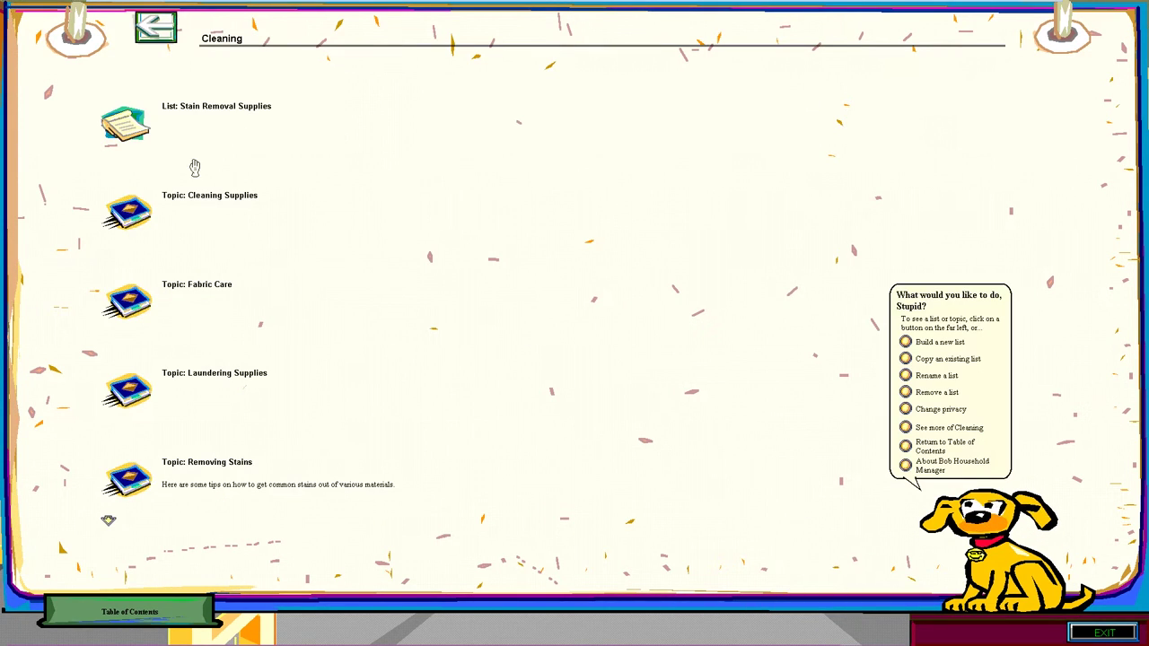
click(156, 47)
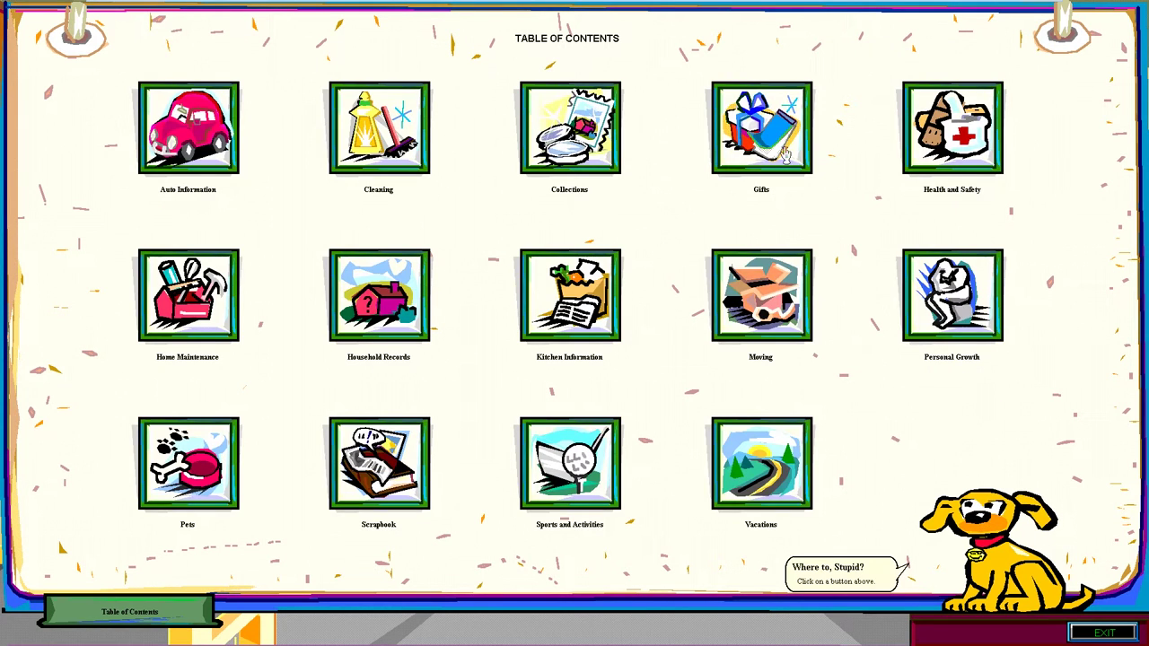
click(972, 143)
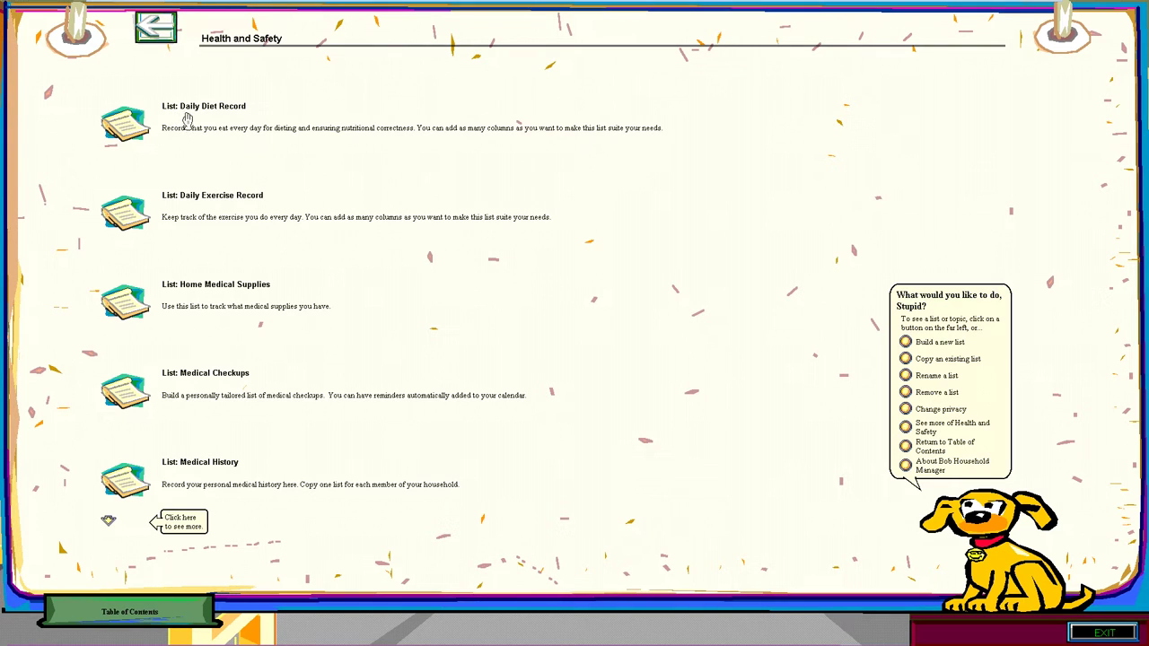
click(149, 28)
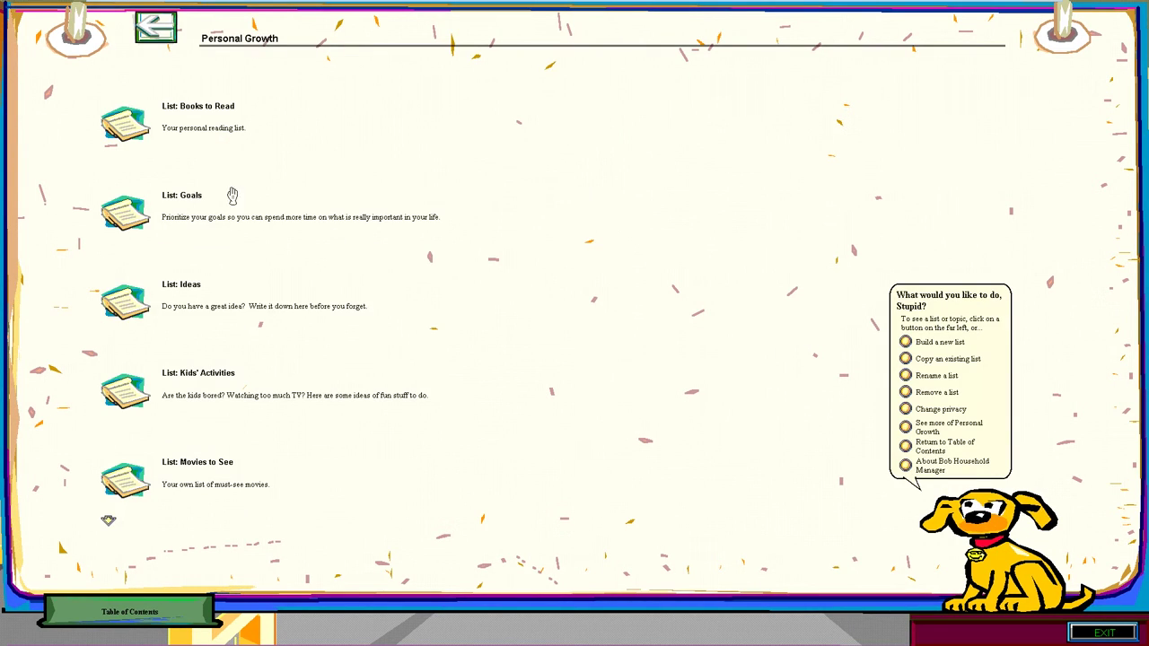
- Start a new Goals entry with priority High
click(124, 211)
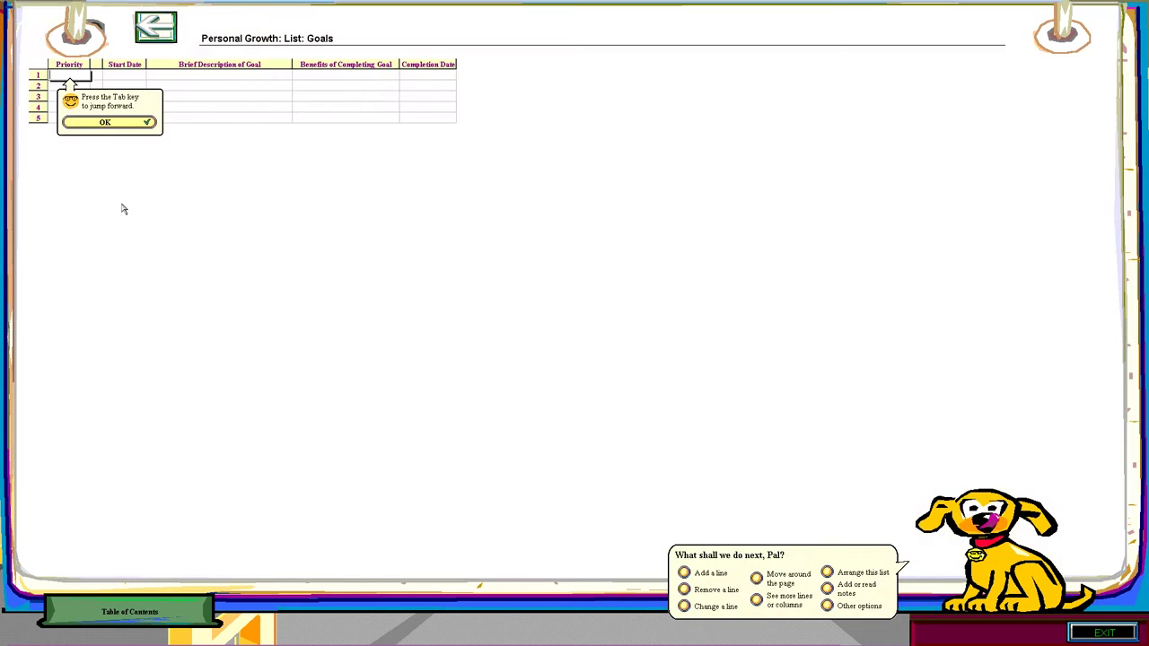
click(105, 123)
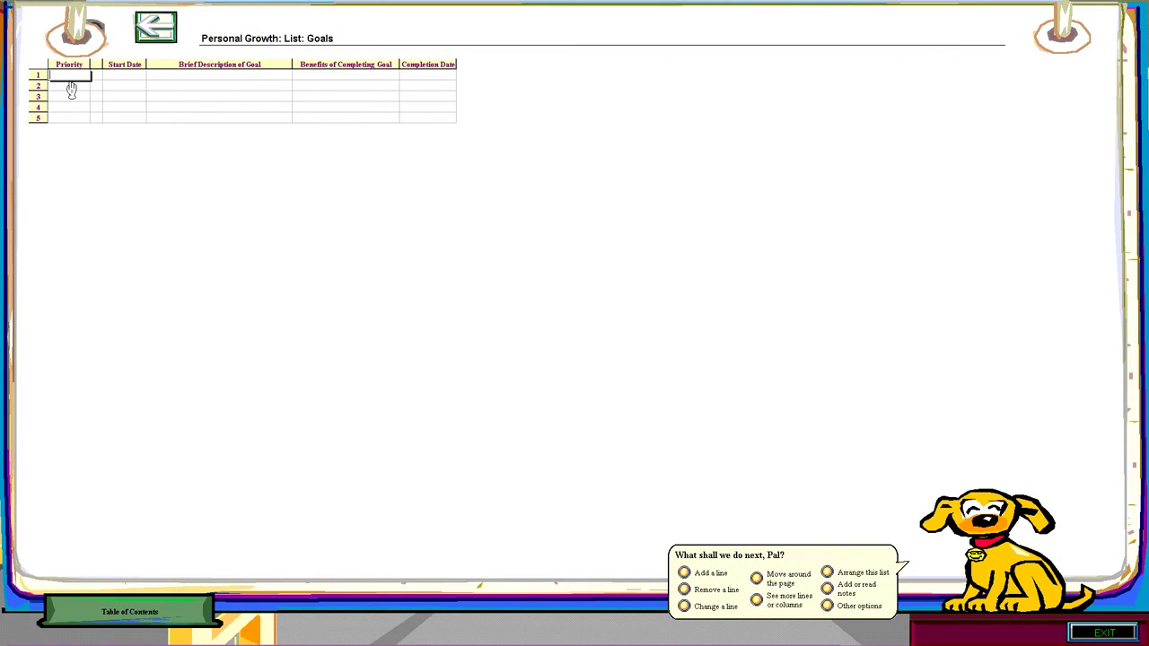
text(High)
key(Tab)
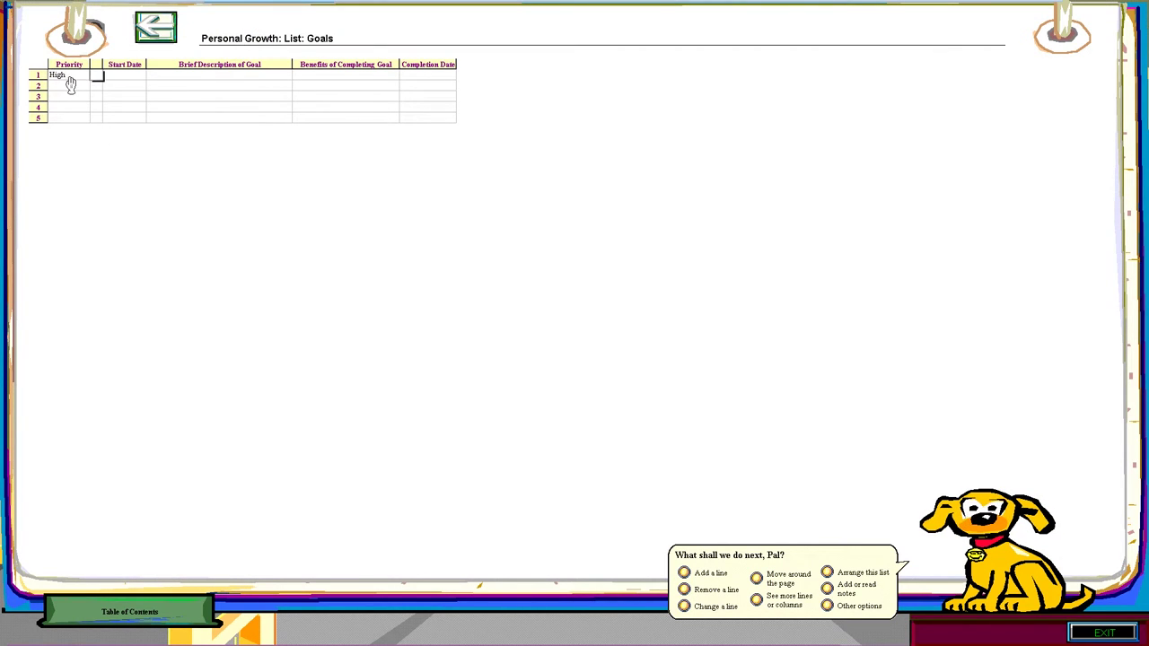
- Set the goal's start date to 01/23/17 after the rejected 'Now' and day-first entries
text(Nopw)
key(BackSpace)
key(BackSpace)
text(w)
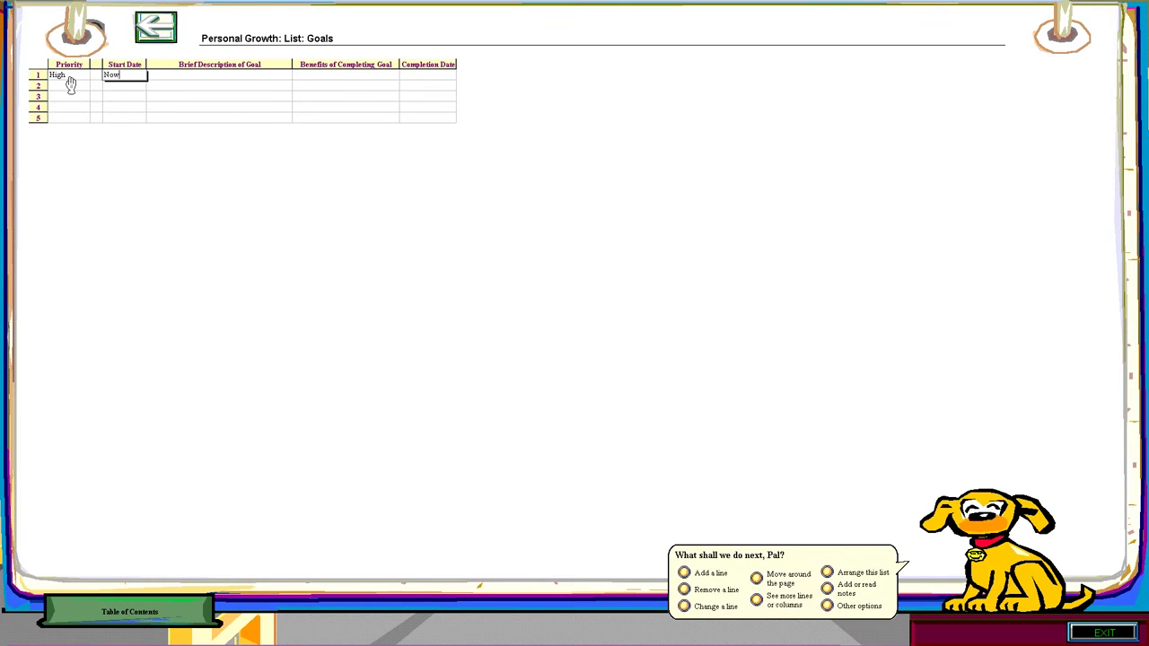
key(Tab)
key(Return)
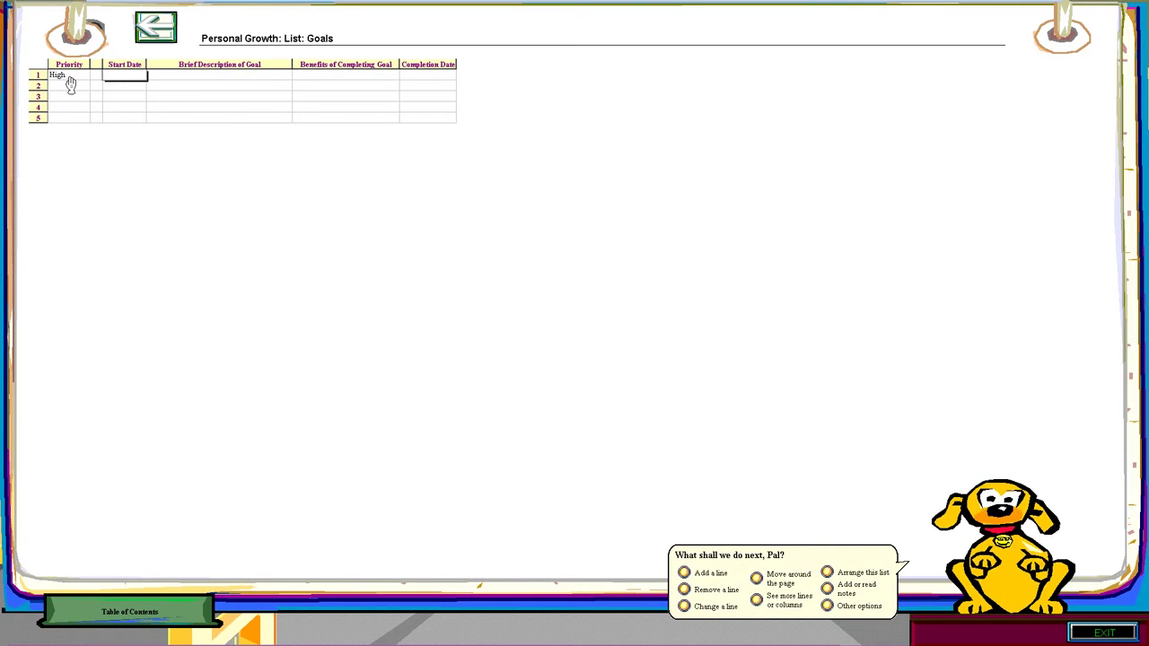
text(23/01/201)
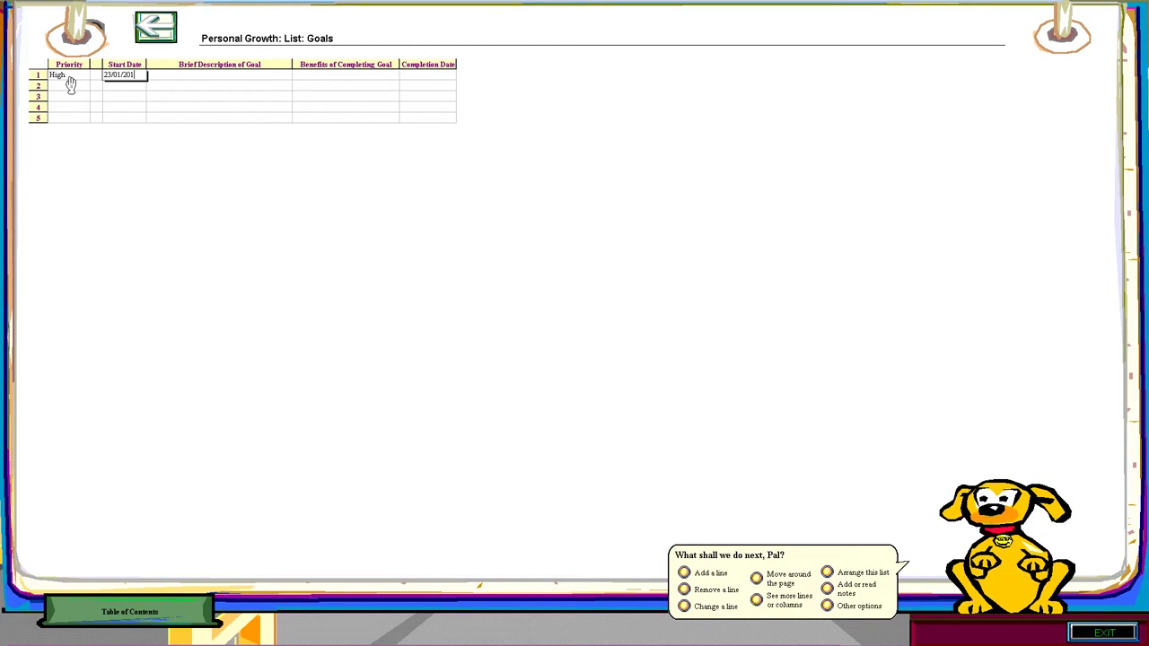
key(Tab)
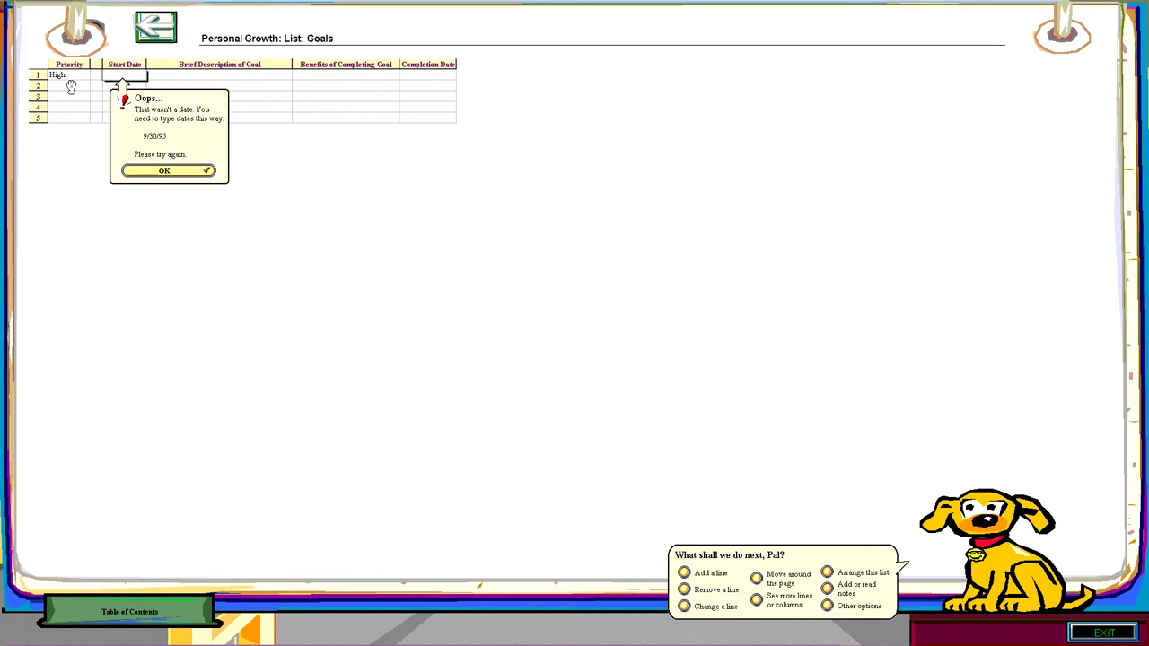
key(Return)
text(01/23/)
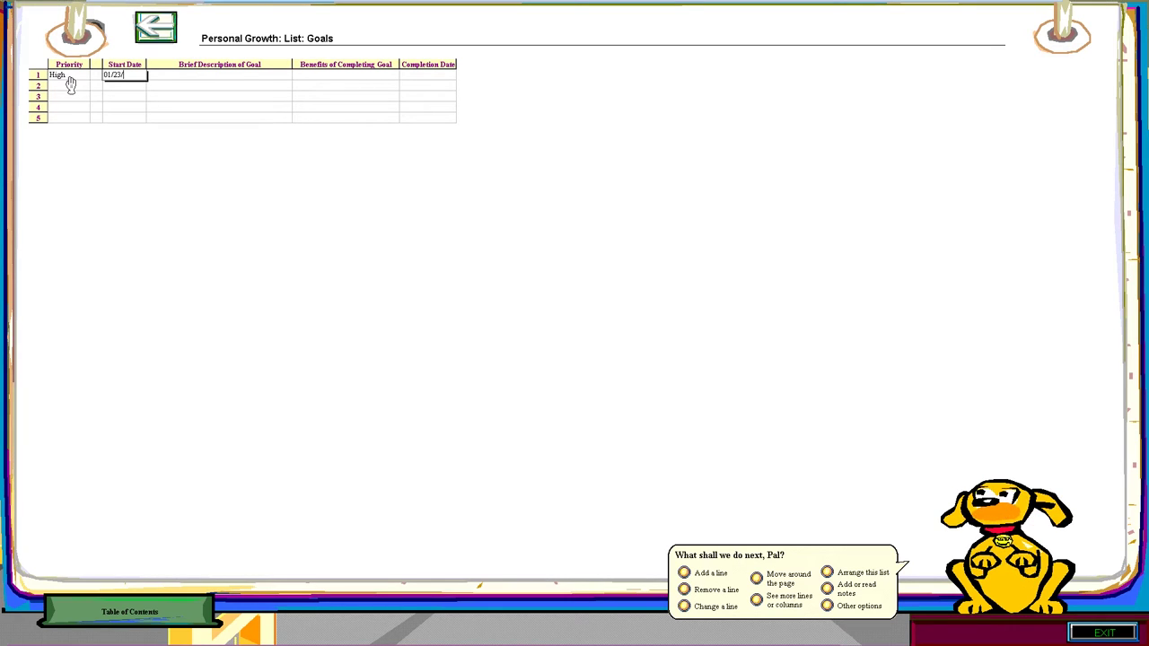
text(17)
key(Tab)
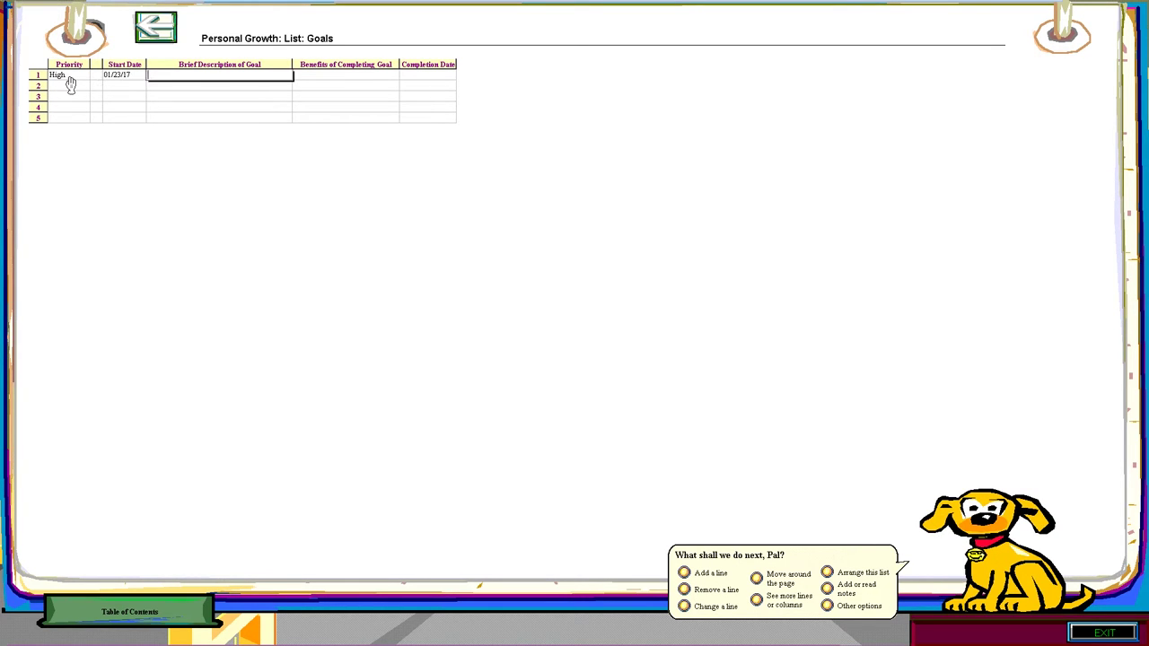
- Enter the description 'Delete Microsoft Bob' with benefit 'Feel better.'
text(Delete Microsoft Bob)
key(Tab)
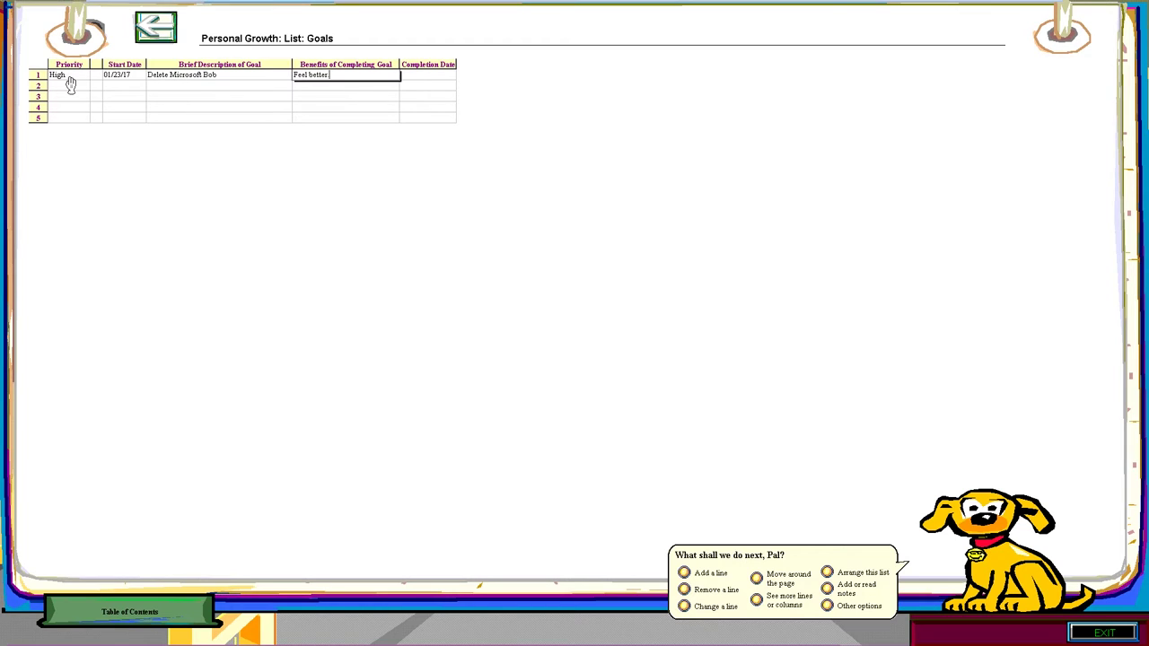
key(Return)
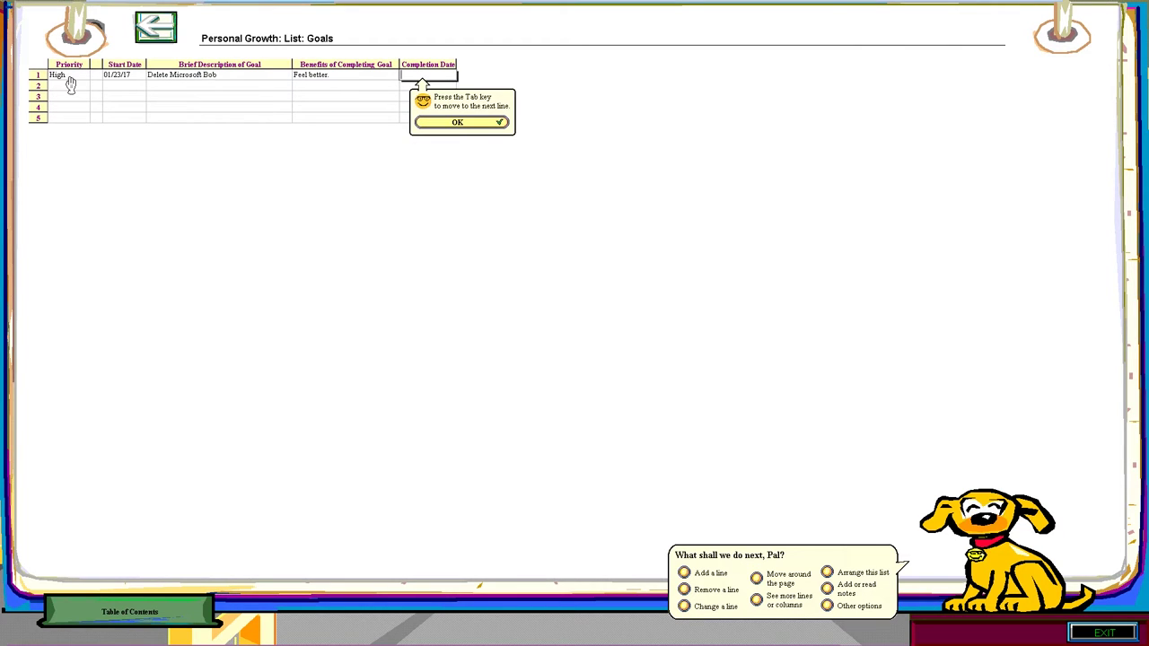
click(458, 122)
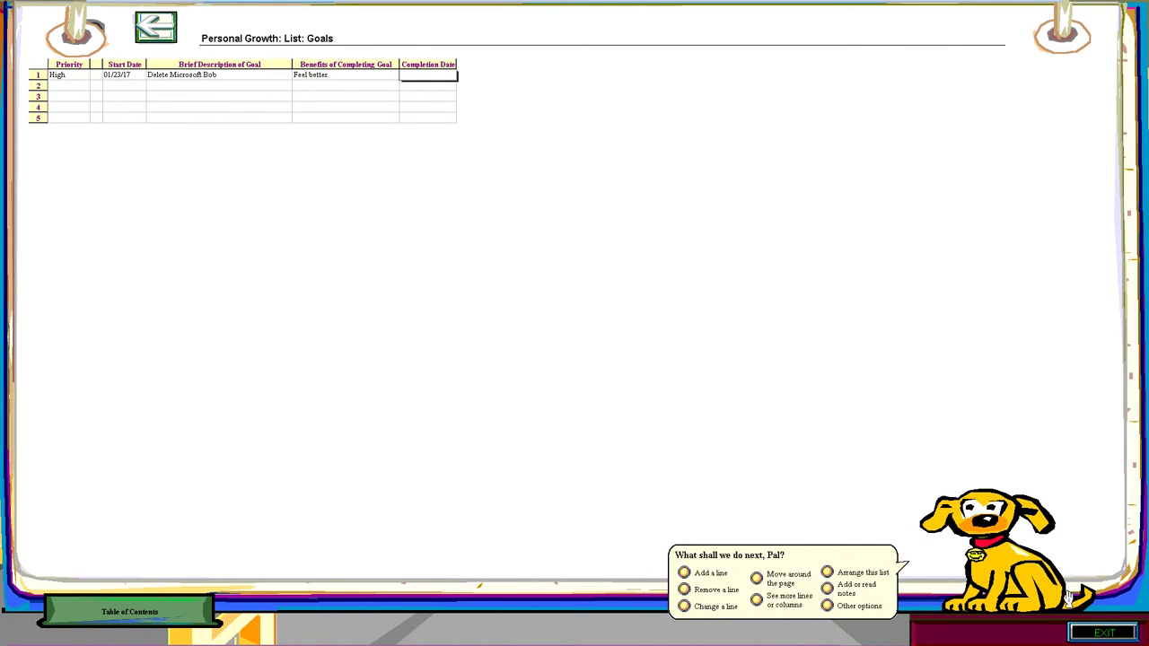
- Exit Household Manager and close the door's room choice without changing rooms
click(1088, 637)
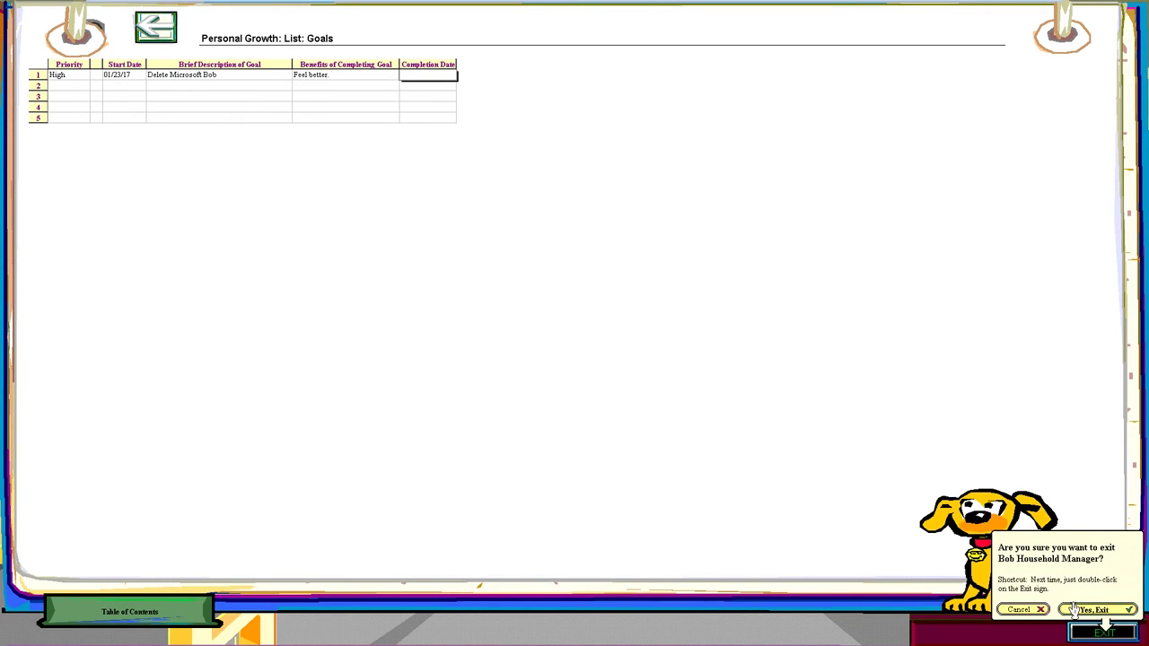
click(1075, 610)
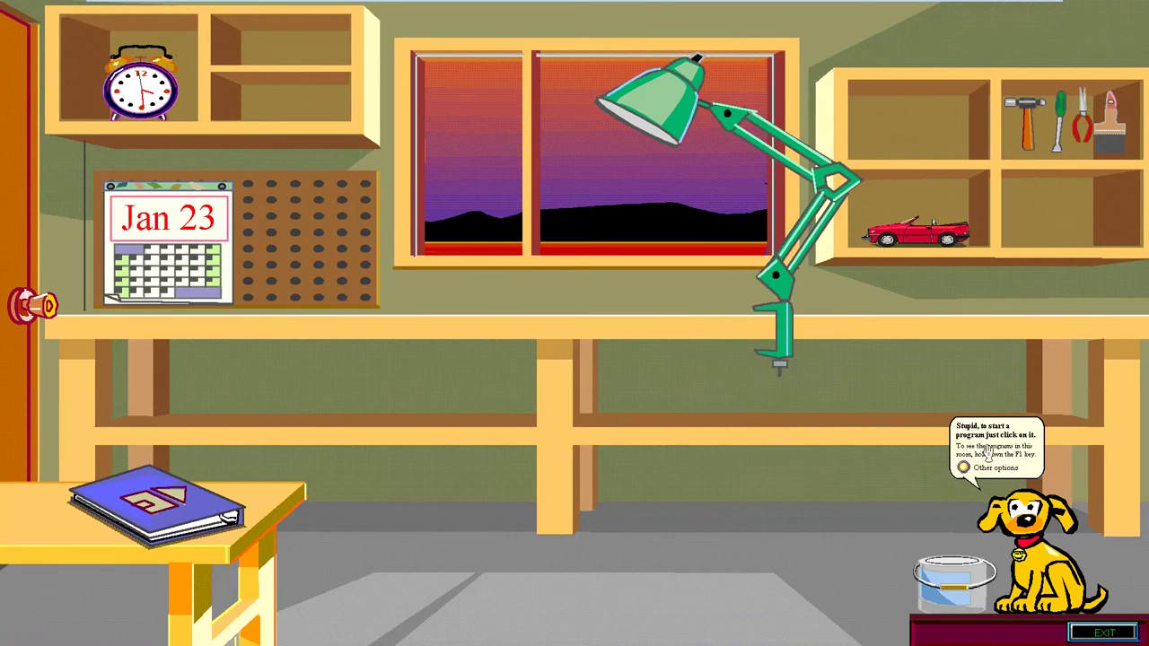
click(39, 314)
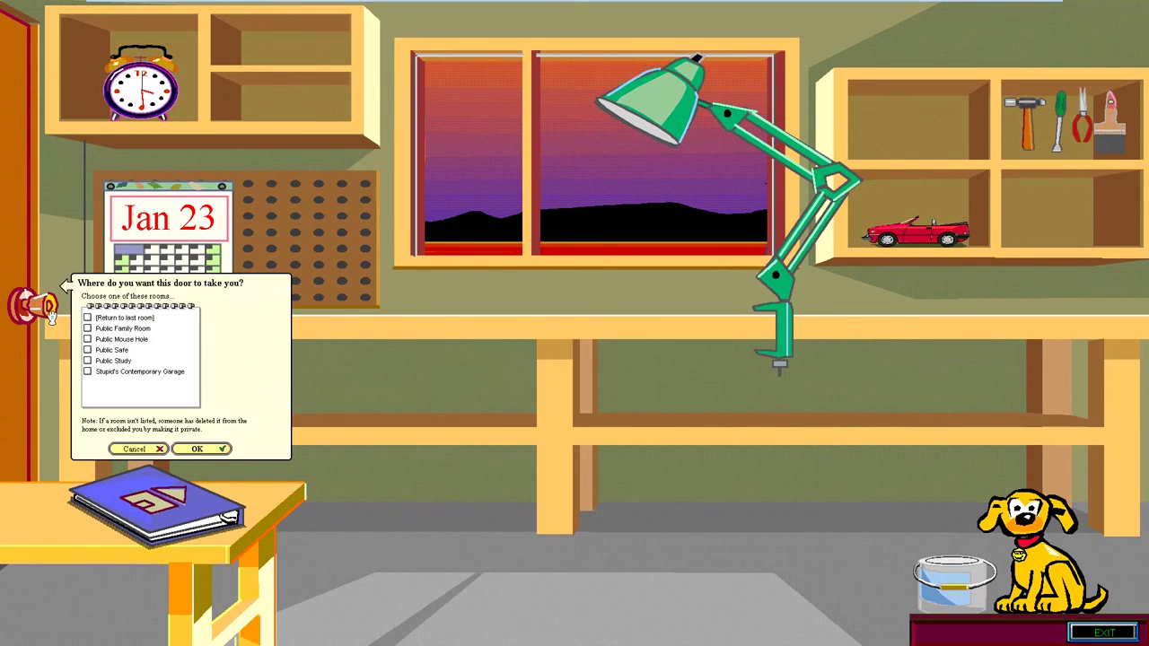
click(135, 449)
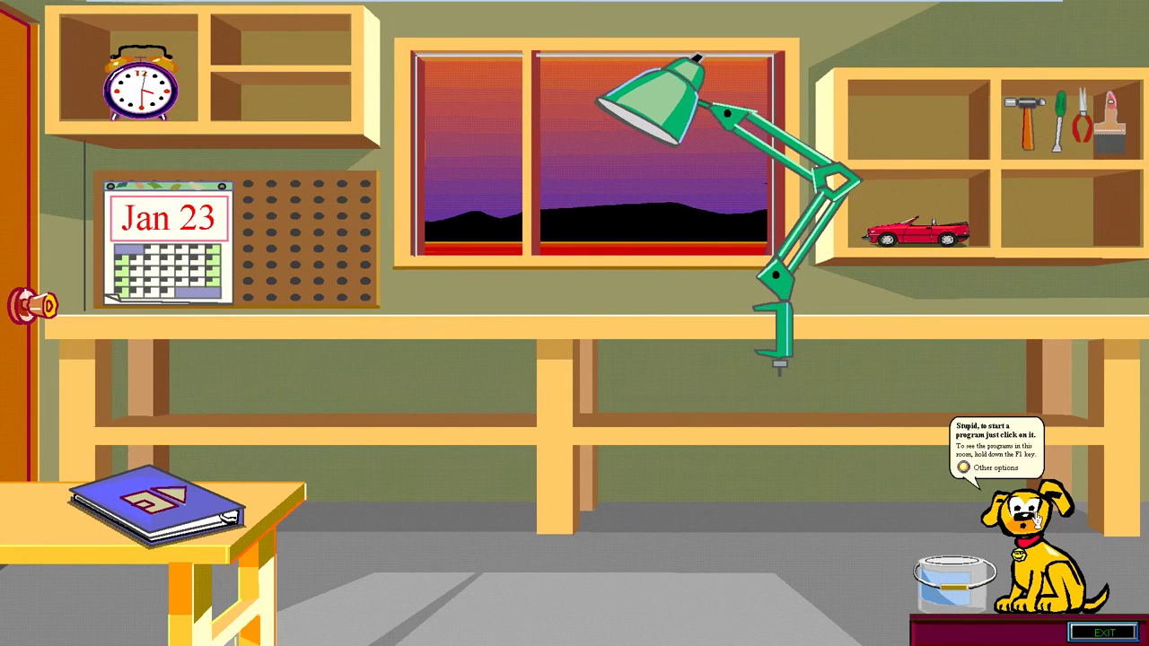
- Change the garage's look to the Space design style
click(964, 470)
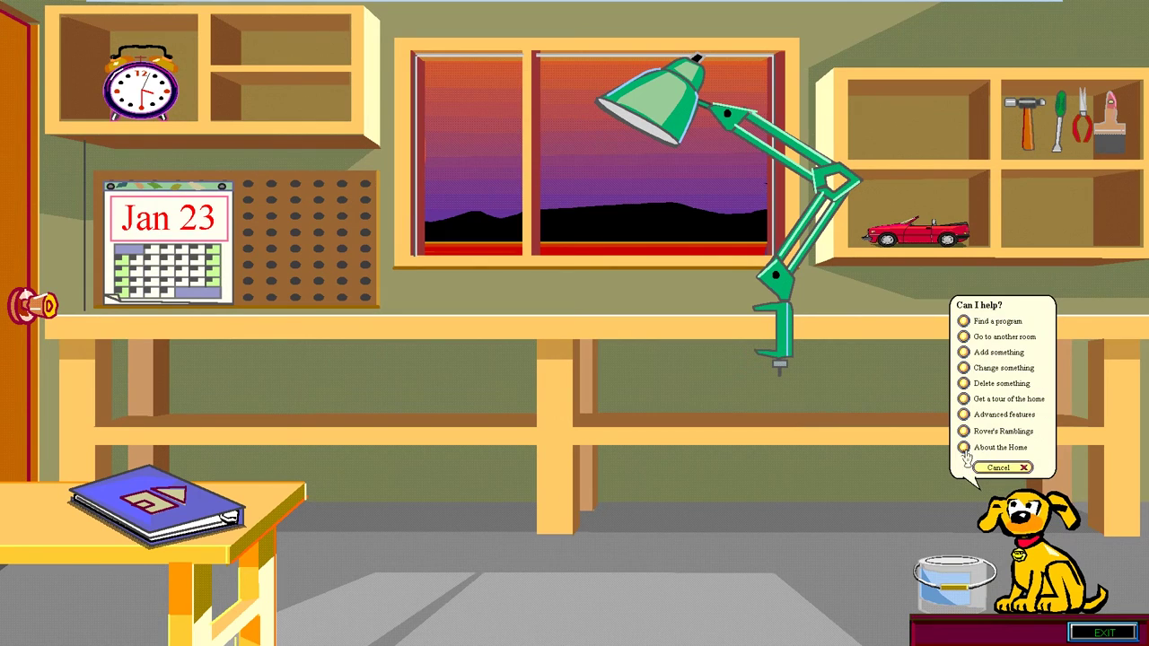
click(965, 369)
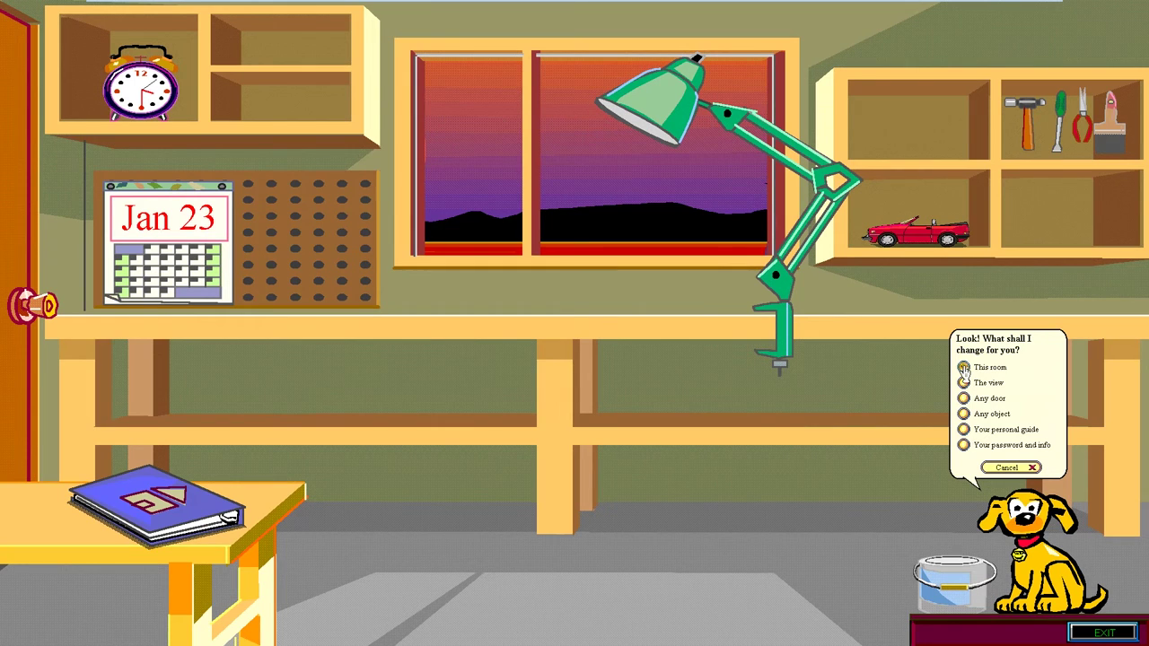
click(965, 369)
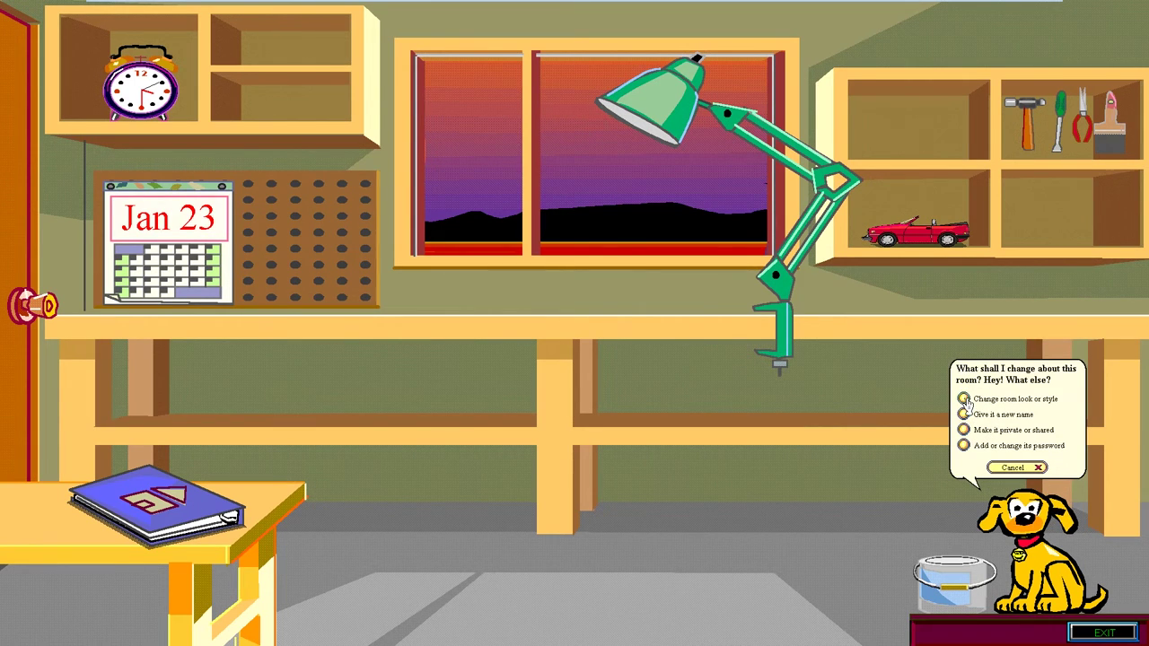
click(965, 400)
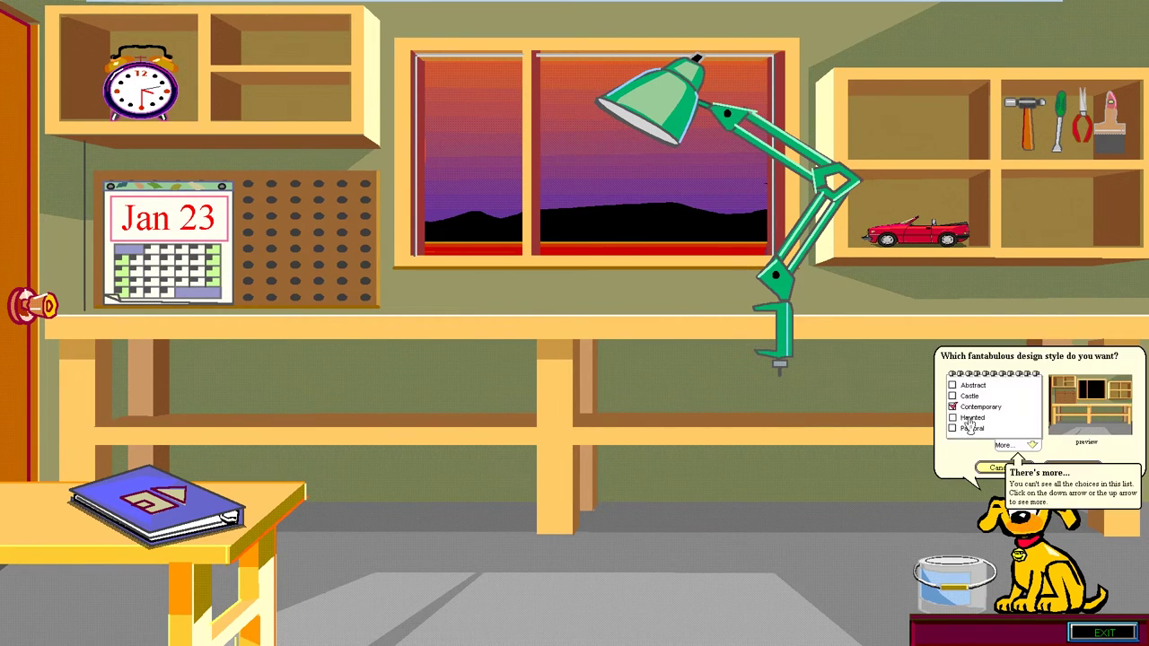
click(1024, 445)
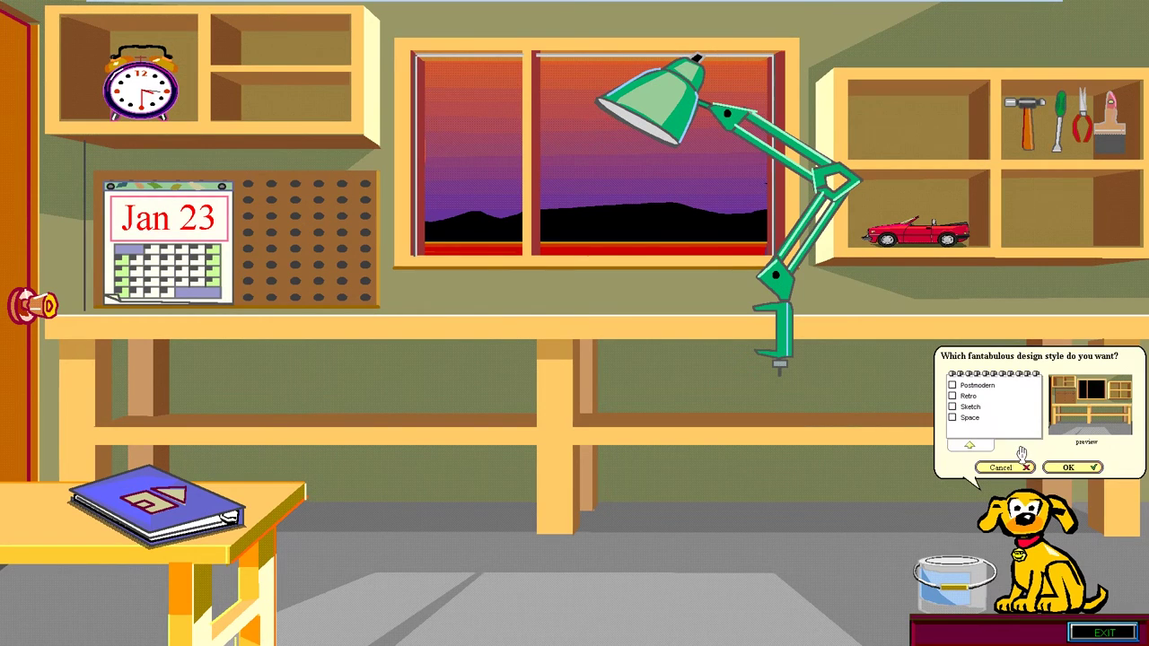
click(972, 419)
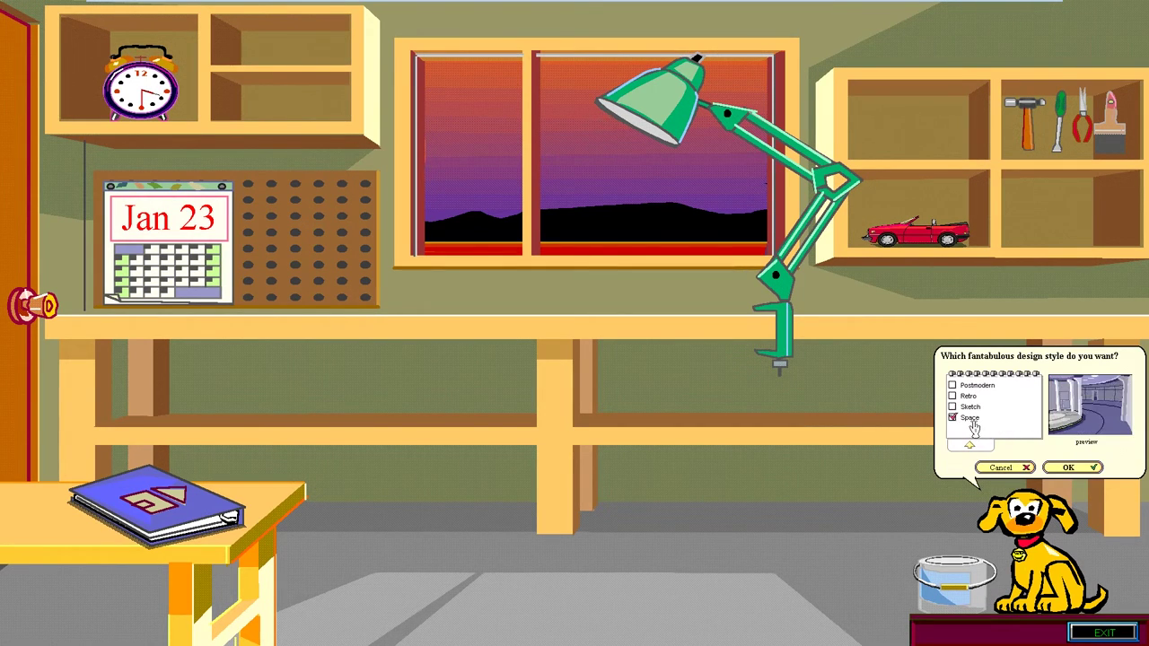
click(1073, 468)
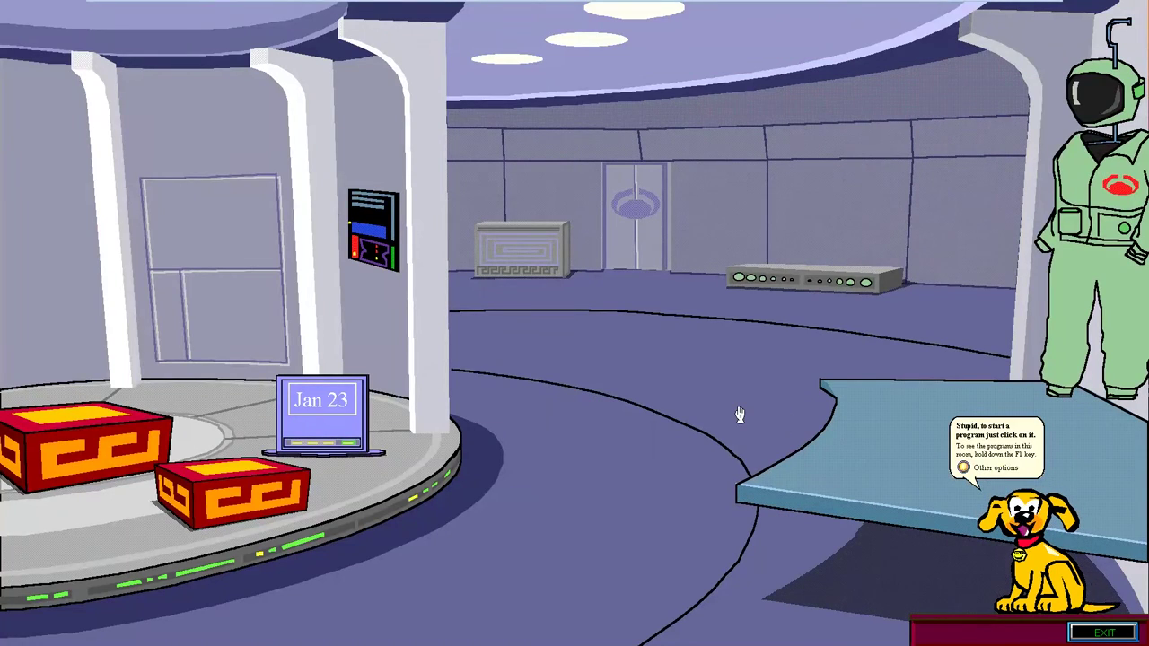
- Make the astronaut walk, then nudge the cabinet, stereo, door and Jan 23 calendar into new spots
click(1049, 211)
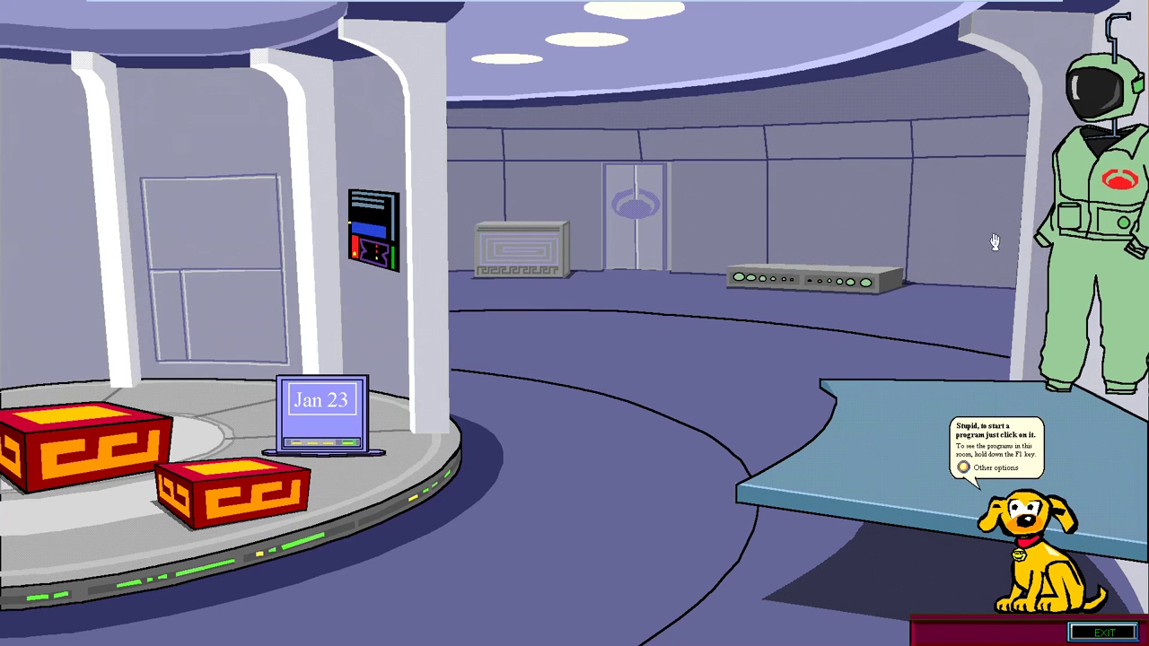
mouse_move(548, 262)
mouse_down()
mouse_move(617, 259)
mouse_move(565, 256)
mouse_move(820, 343)
mouse_move(616, 308)
mouse_move(515, 266)
mouse_move(531, 272)
mouse_up()
drag(773, 276, 740, 281)
mouse_move(639, 225)
mouse_down()
mouse_move(934, 228)
mouse_move(628, 224)
mouse_up()
mouse_move(371, 229)
mouse_down()
mouse_move(378, 220)
mouse_move(365, 213)
mouse_up()
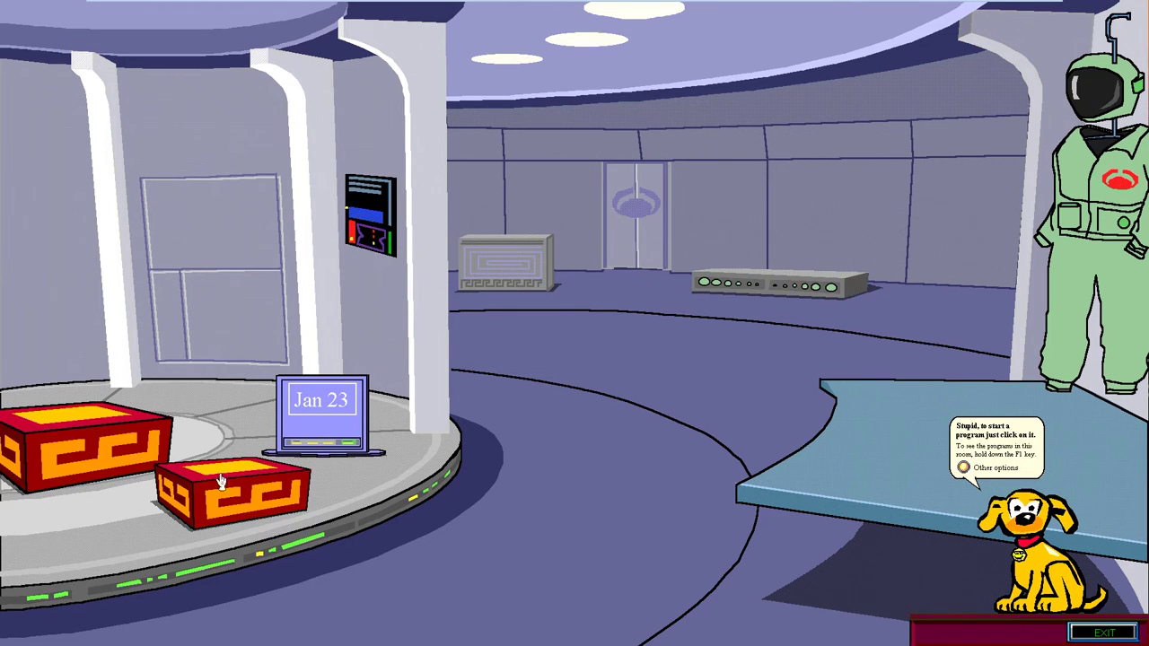
mouse_move(279, 417)
mouse_down()
mouse_move(327, 397)
mouse_move(292, 399)
mouse_up()
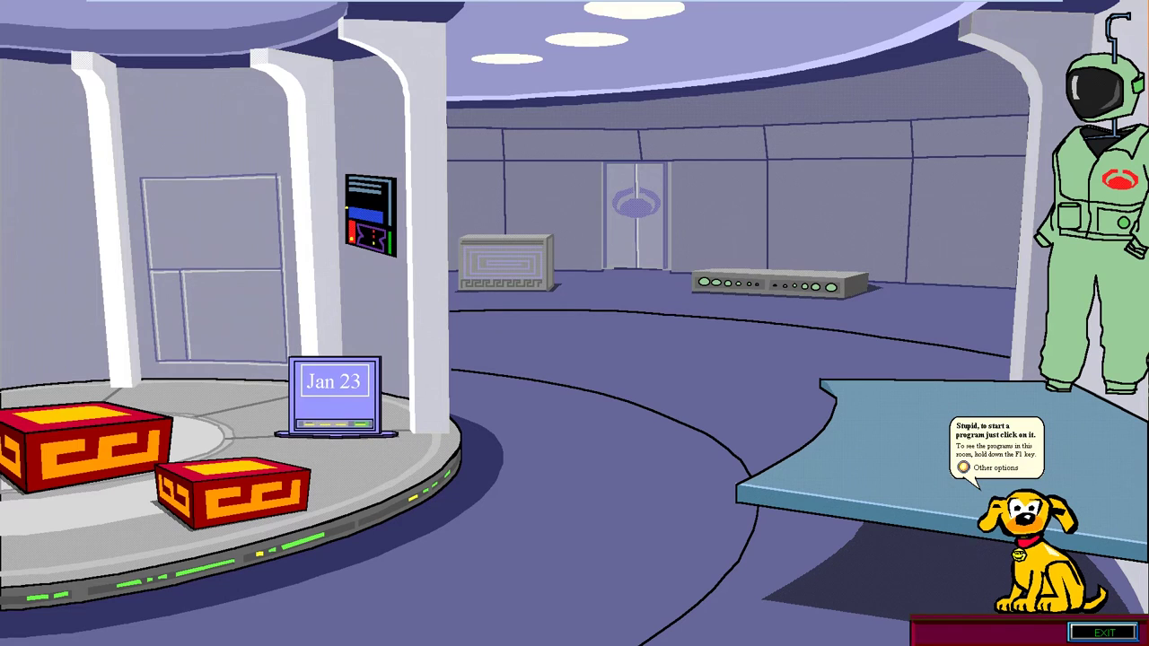
click(962, 469)
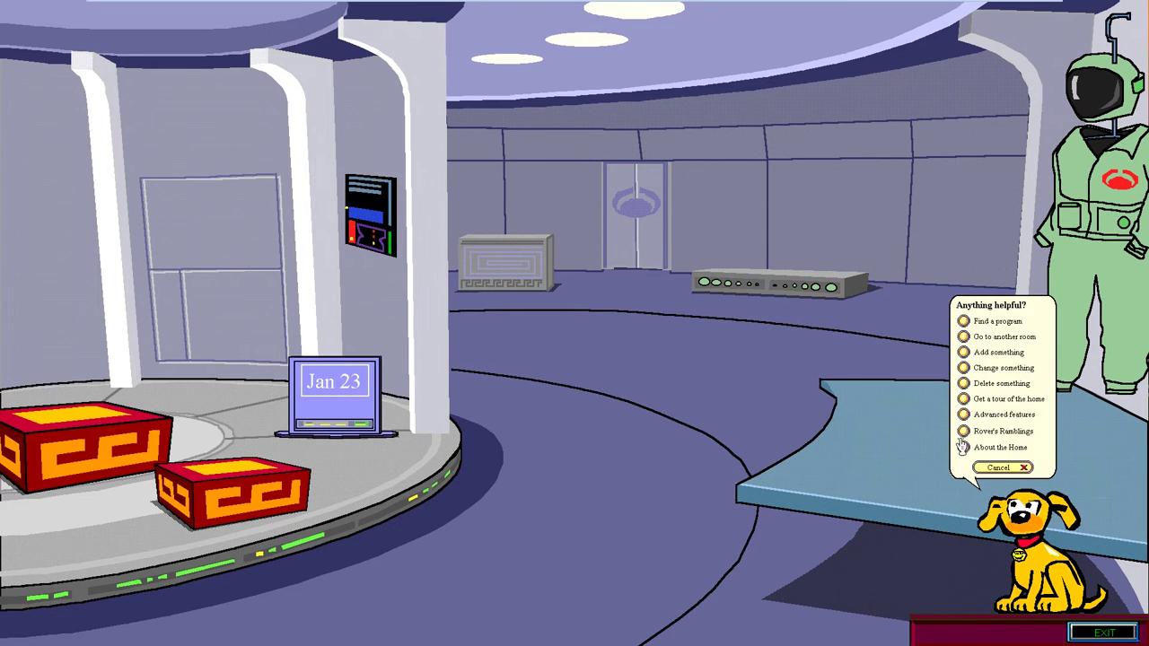
- Open the personal-guide changer and page forward through all guide characters
click(964, 368)
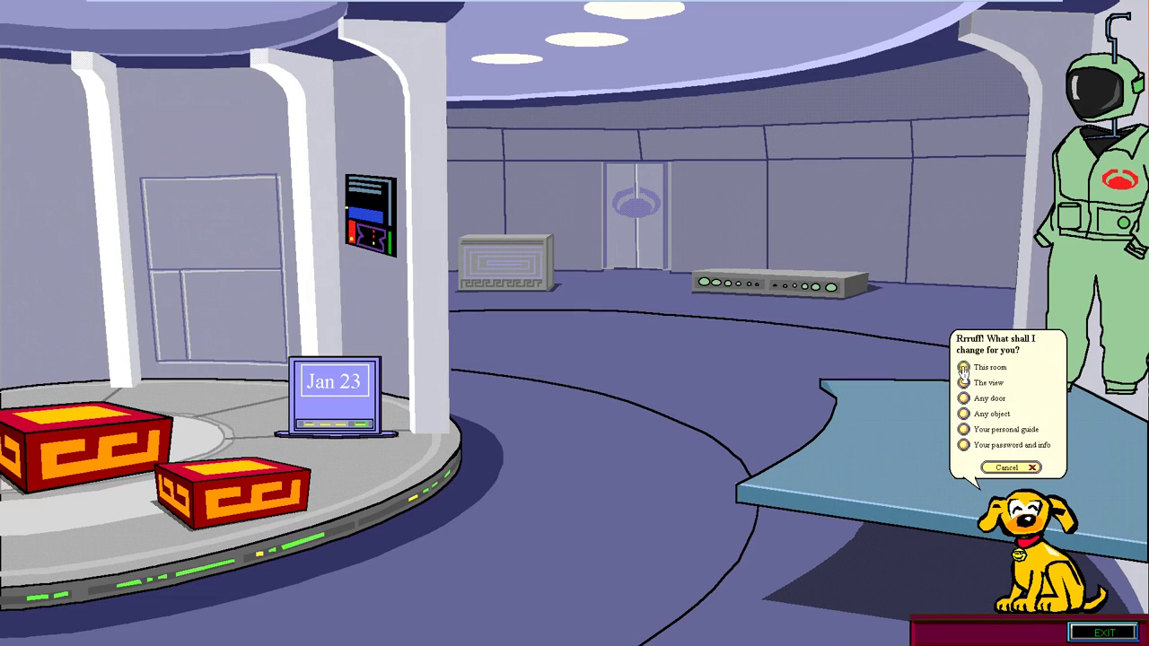
click(963, 430)
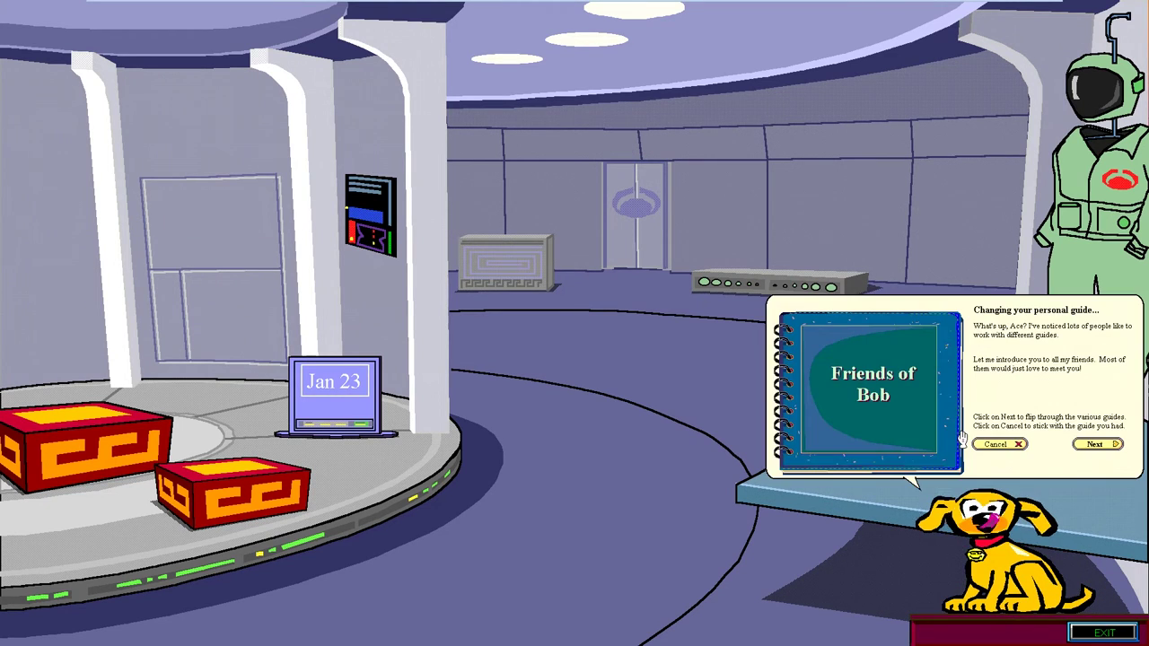
click(1117, 447)
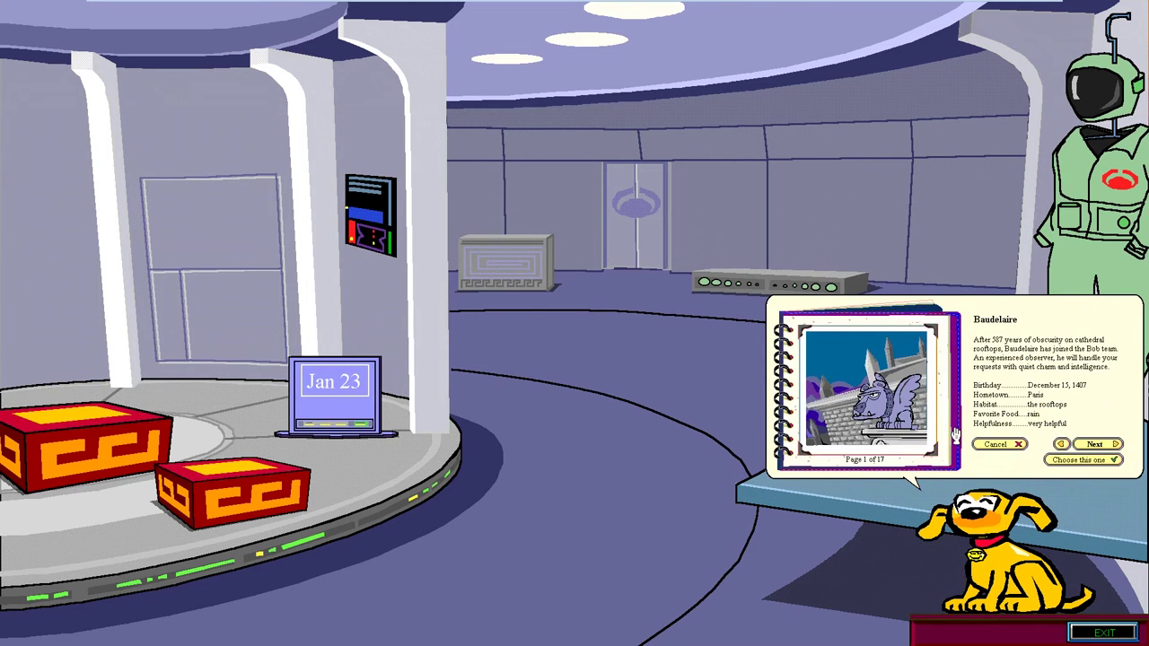
click(1095, 446)
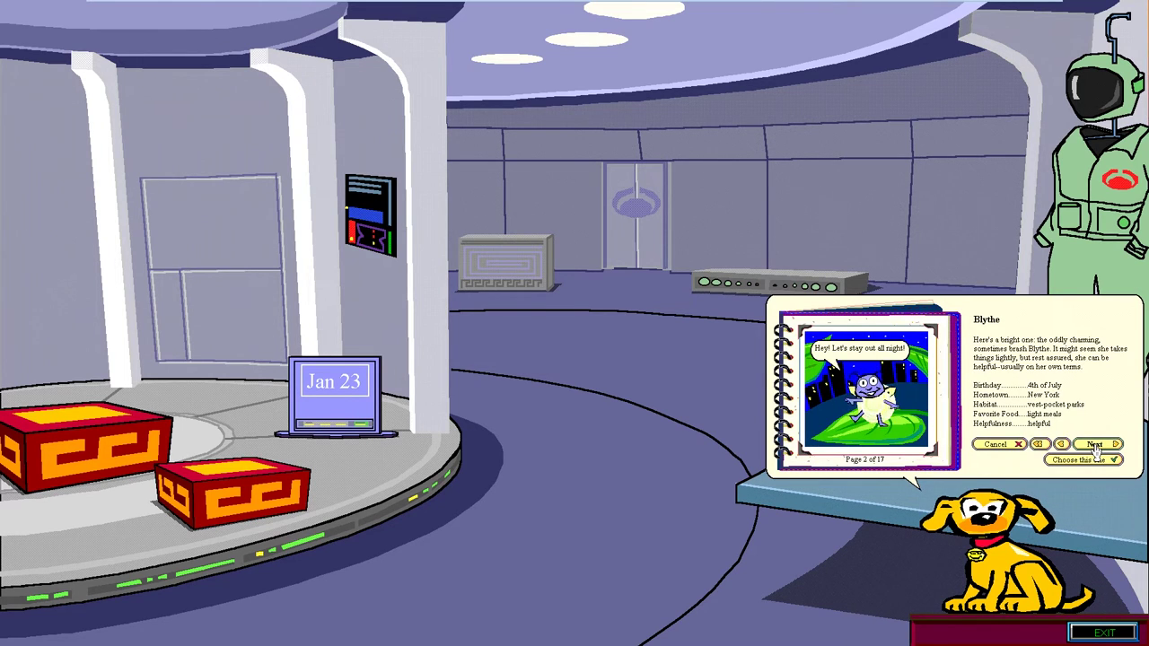
click(1095, 446)
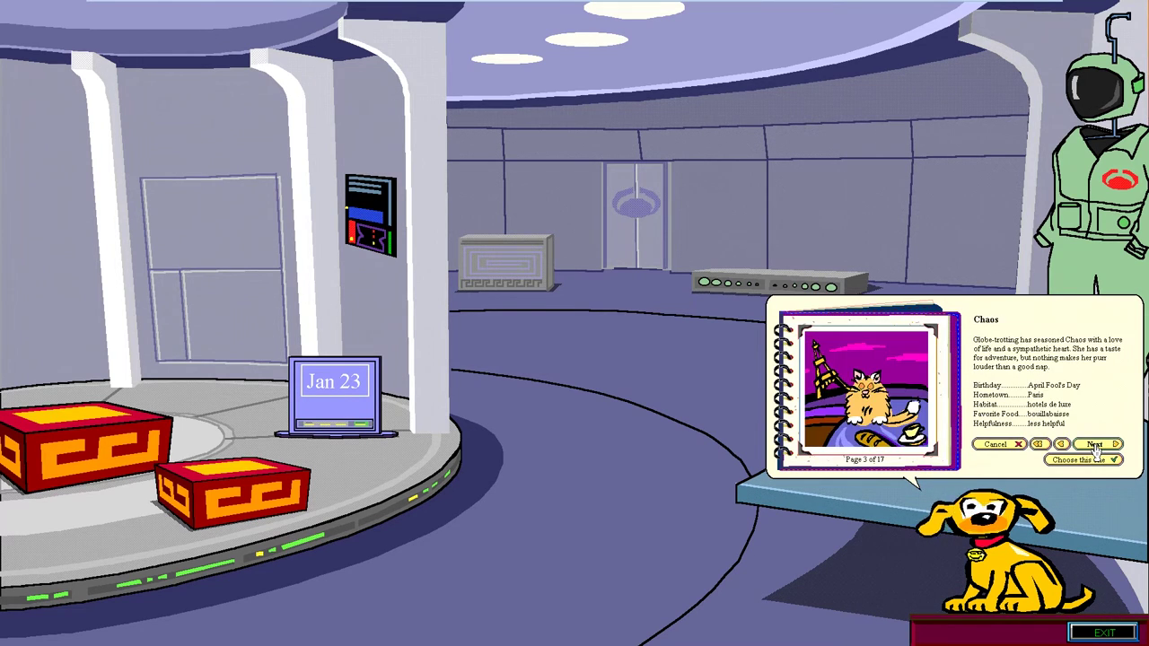
click(1095, 446)
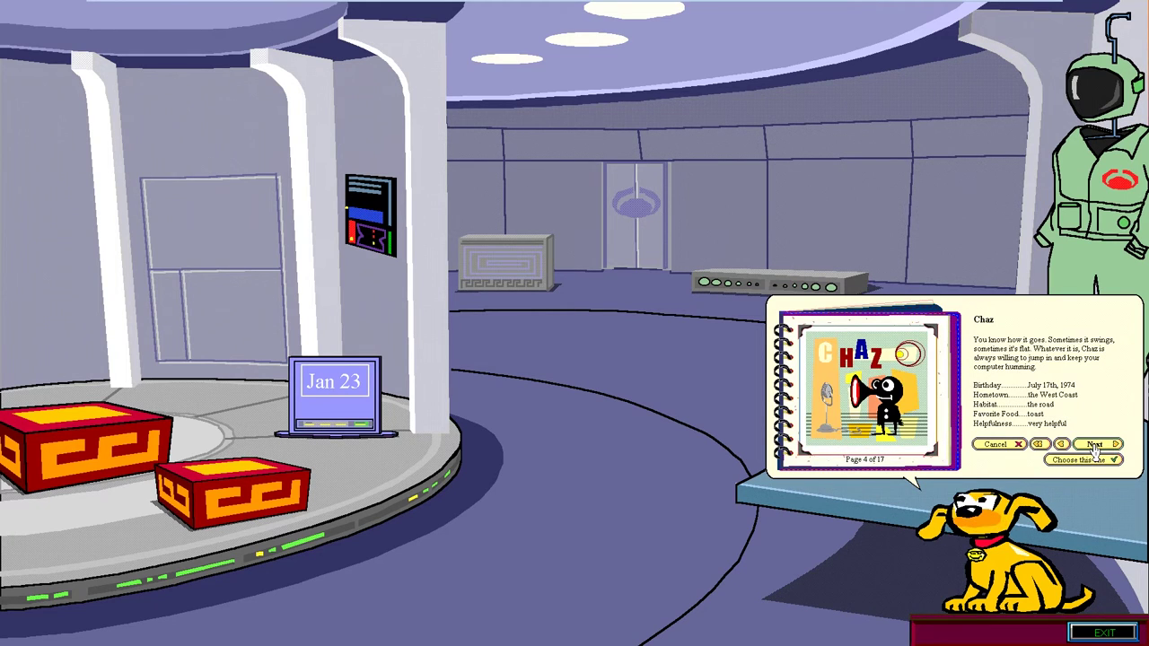
click(1095, 446)
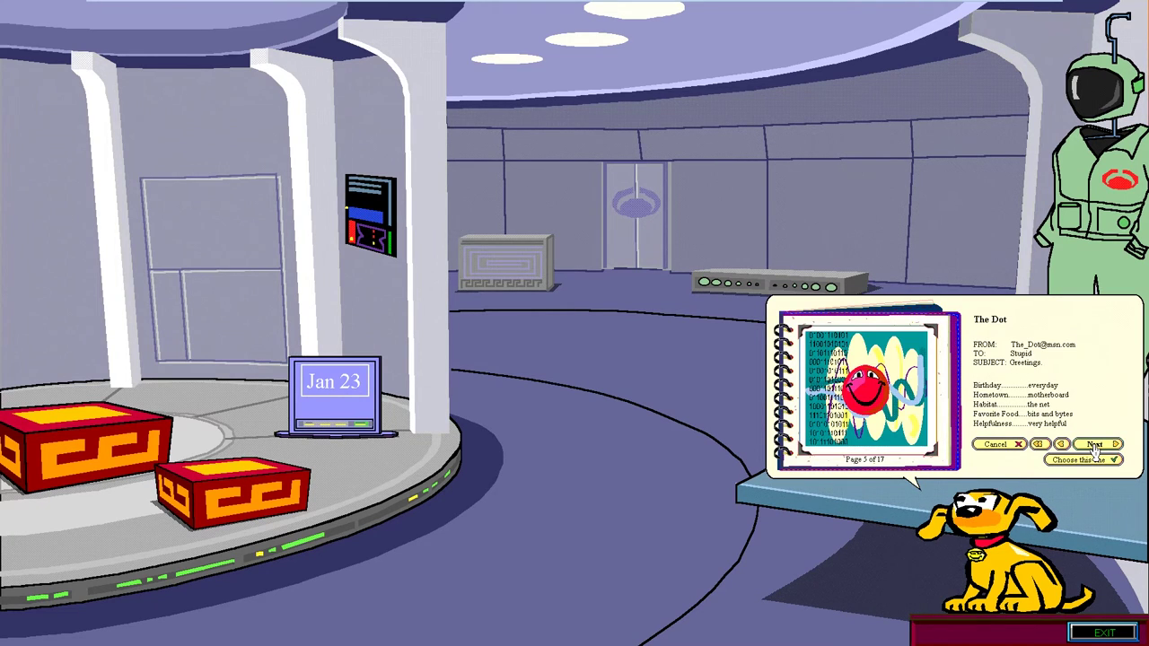
click(1095, 446)
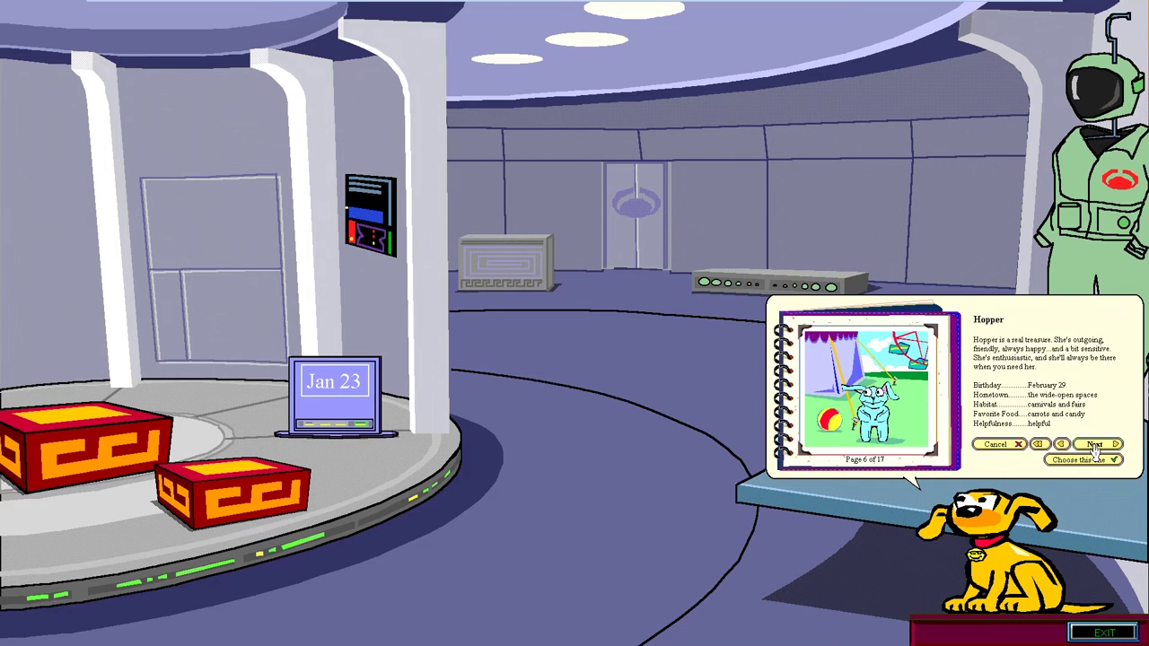
click(1096, 447)
click(1095, 446)
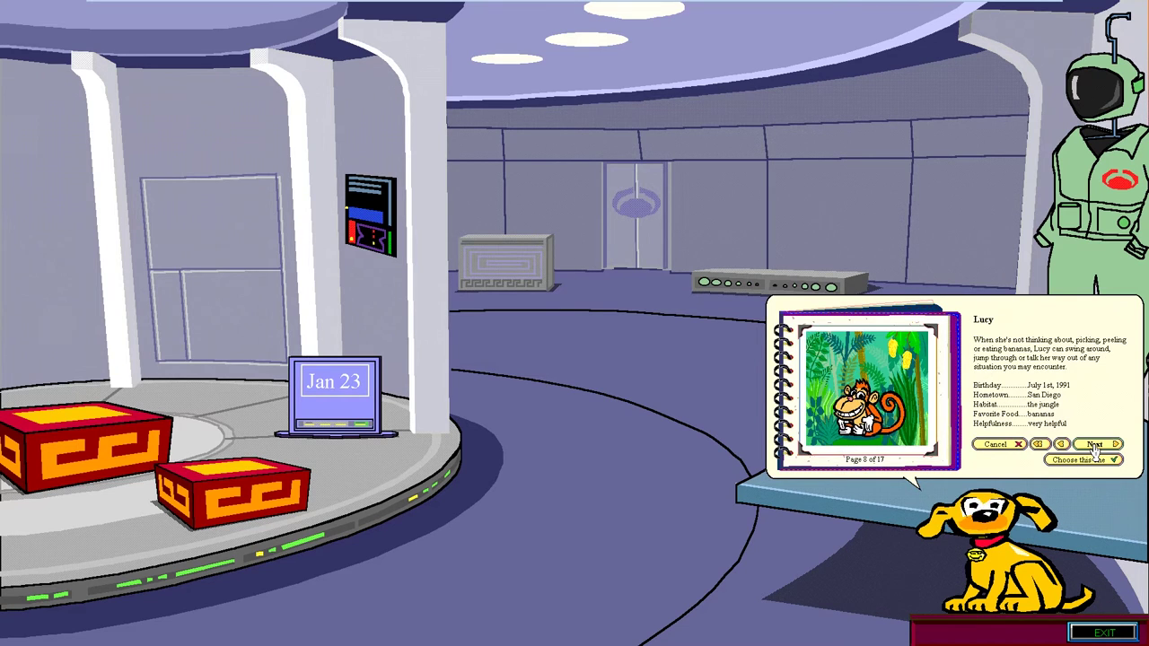
click(1095, 446)
click(1096, 446)
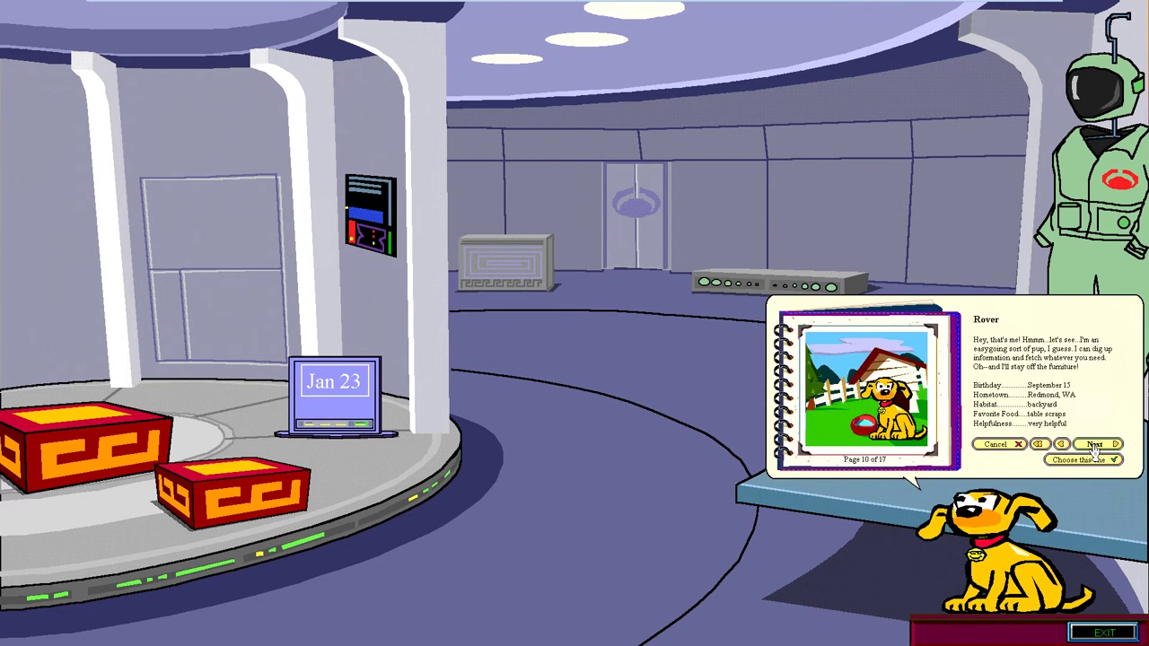
click(1096, 447)
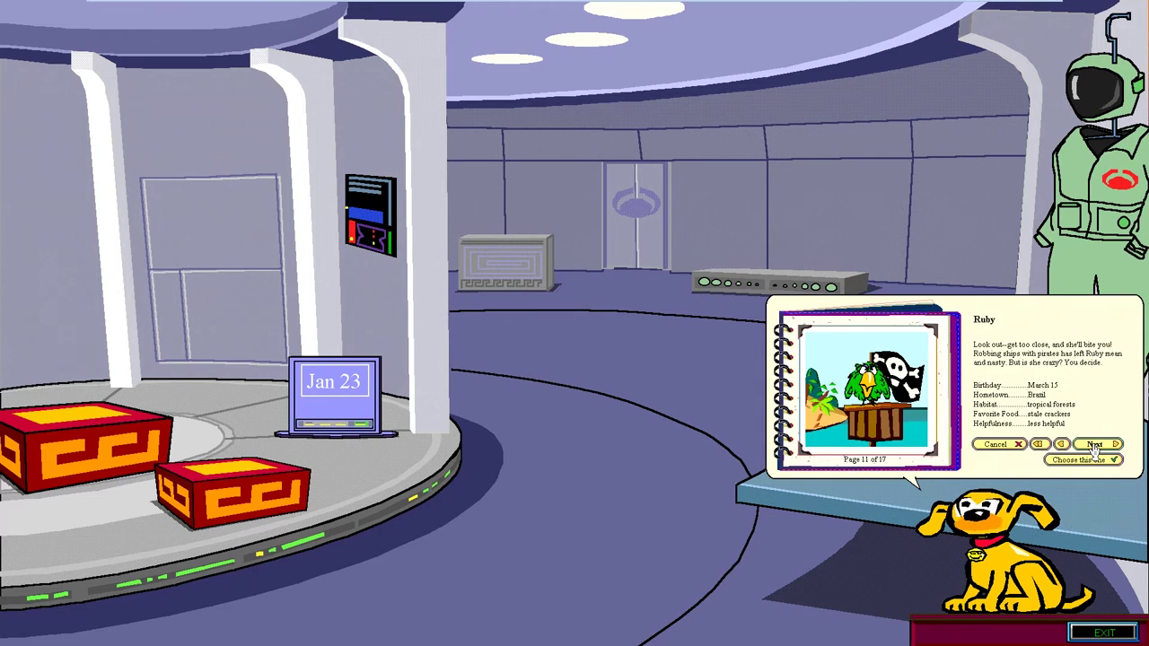
click(1095, 447)
click(1095, 446)
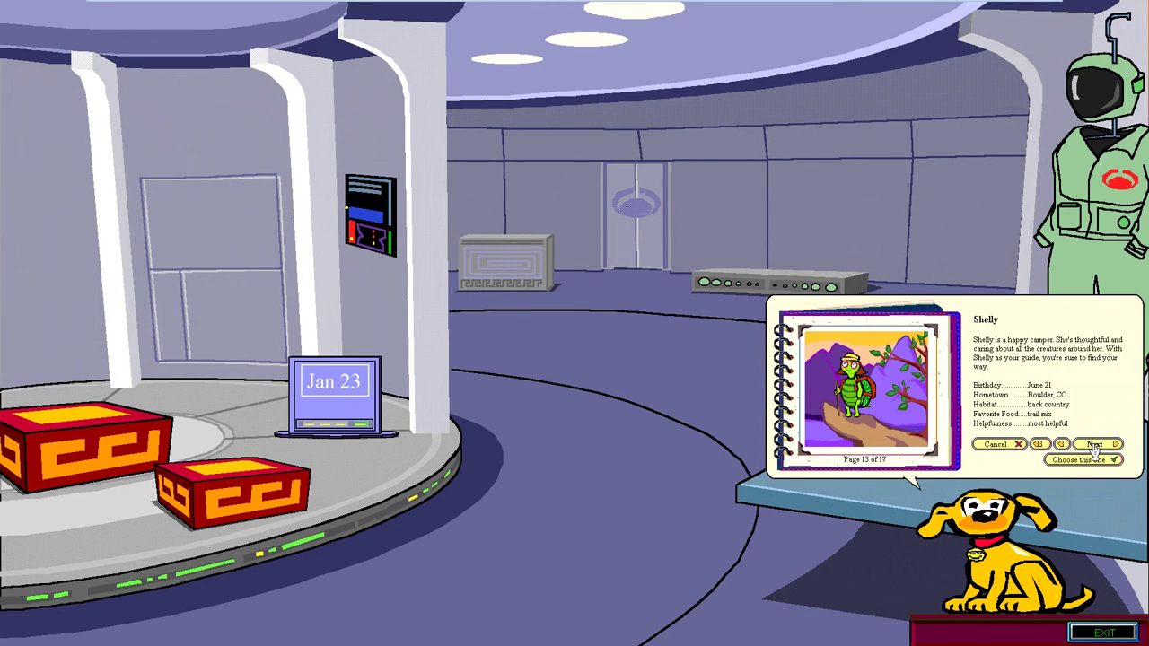
click(1096, 446)
click(1095, 446)
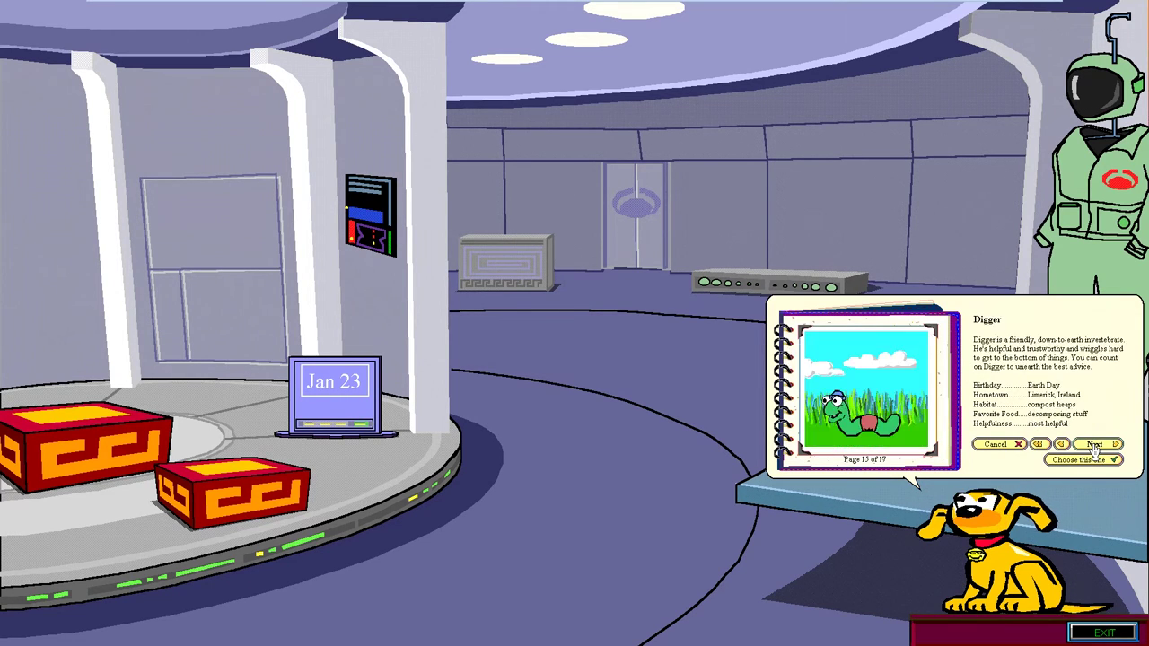
click(1096, 446)
click(1095, 446)
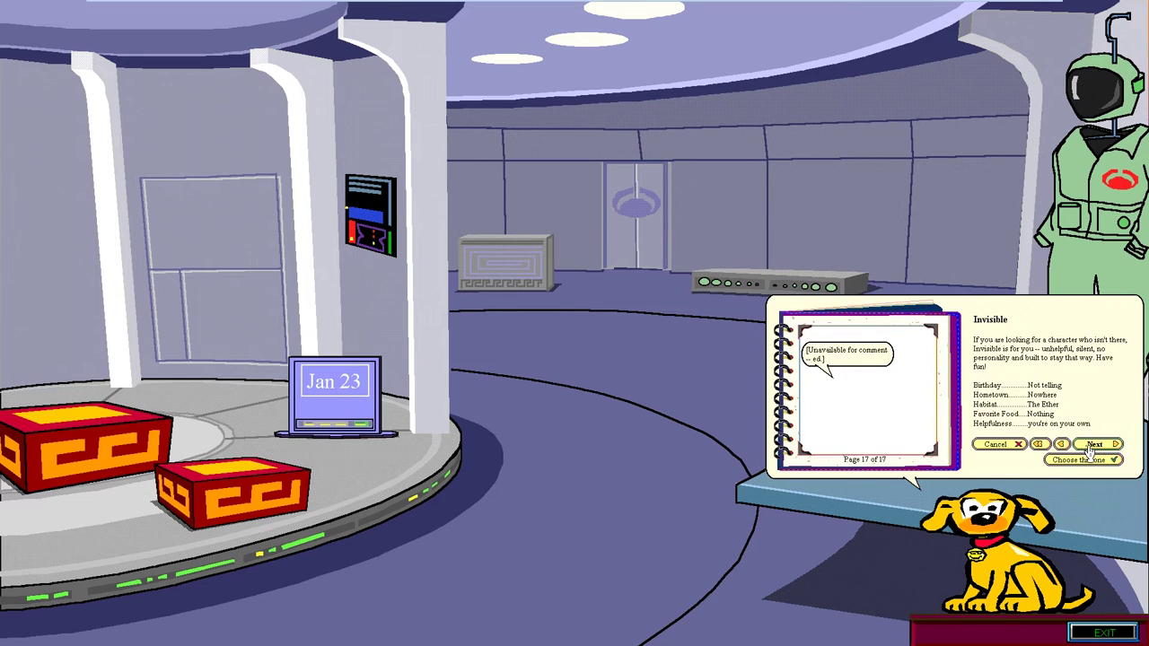
click(1094, 445)
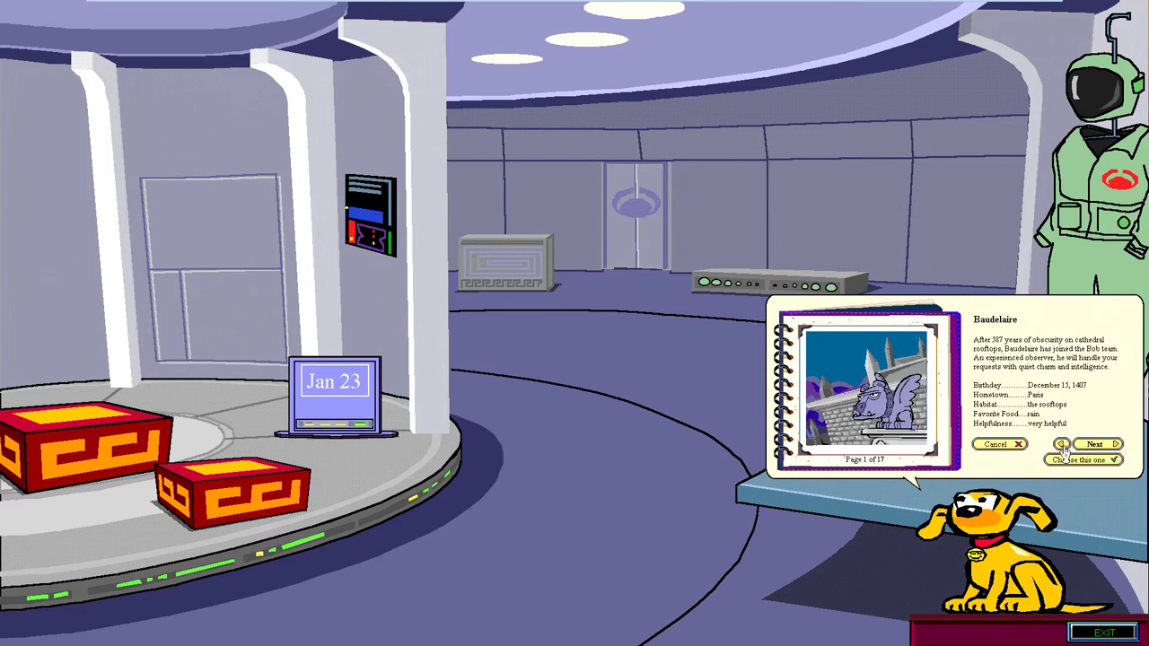
click(1099, 446)
- Page back to Chaz on page 4 and choose him as the guide
click(1060, 446)
click(1060, 446)
click(1061, 446)
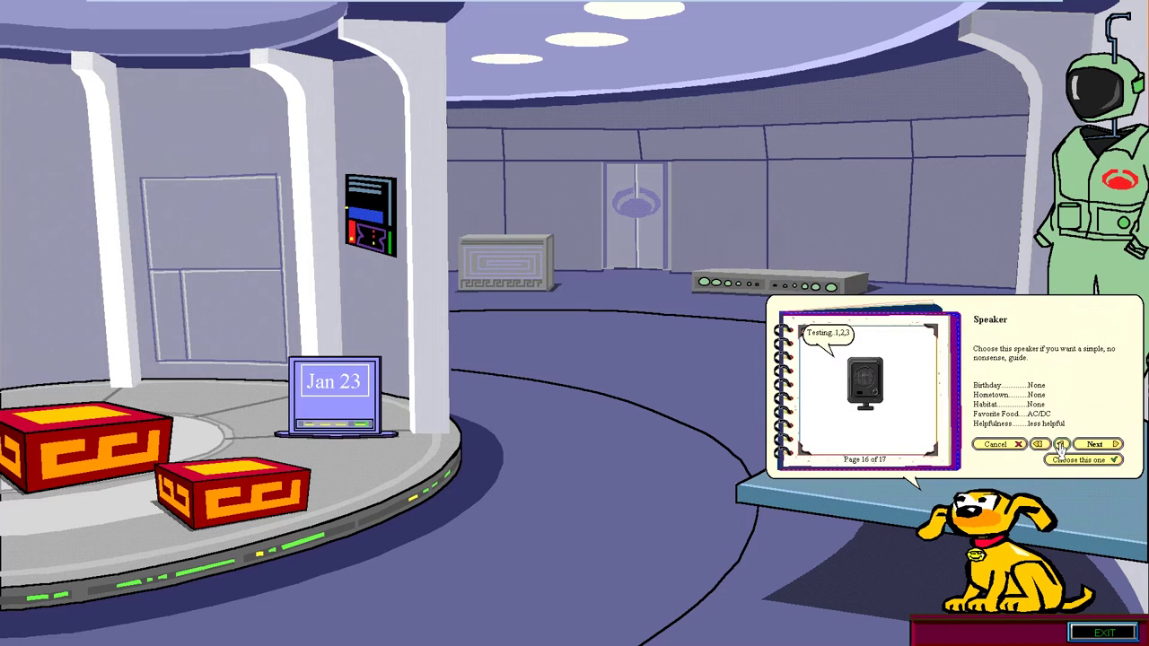
click(1060, 446)
click(1061, 446)
click(1060, 446)
click(1060, 446)
click(1061, 446)
click(1060, 446)
click(1060, 446)
click(1060, 447)
click(1060, 447)
click(1061, 446)
click(1060, 446)
click(1060, 446)
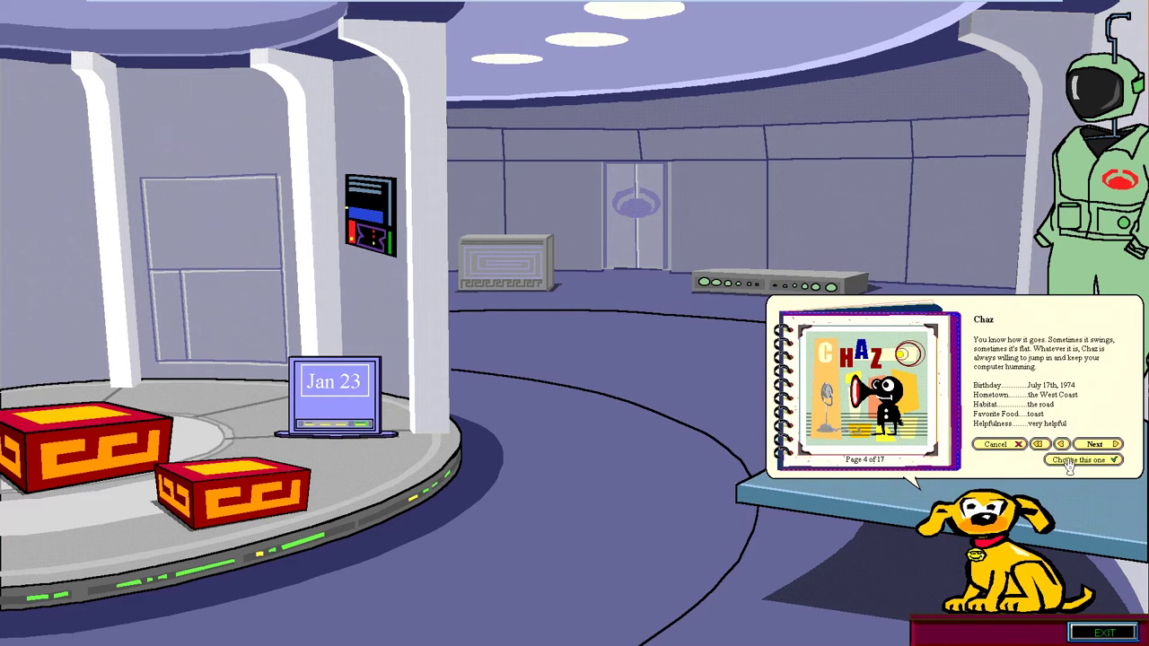
click(1069, 461)
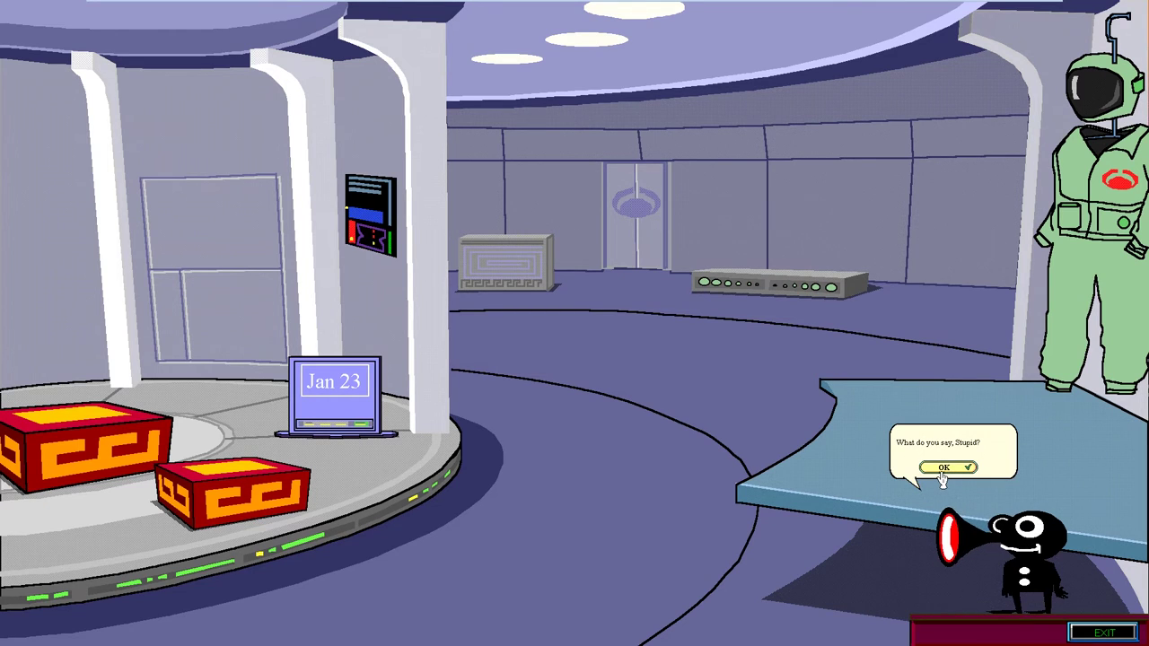
- Acknowledge Chaz's greeting so his tip about starting programs appears
click(942, 470)
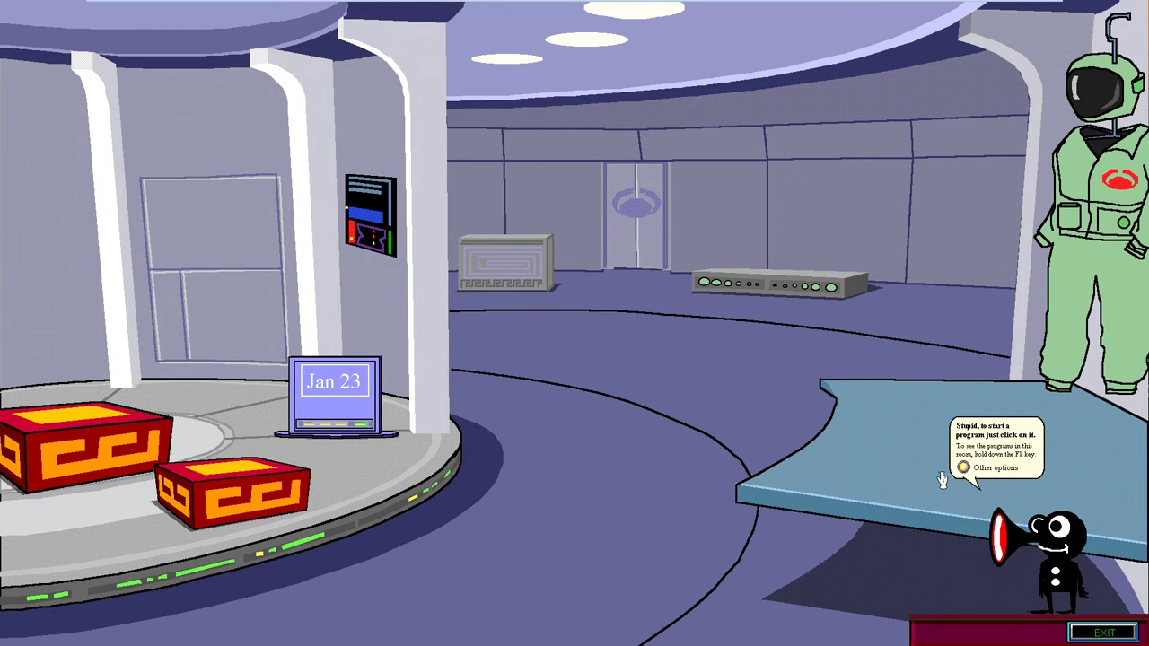
- Begin adding a program to the room, ticking Bob Balloon in the list
click(963, 469)
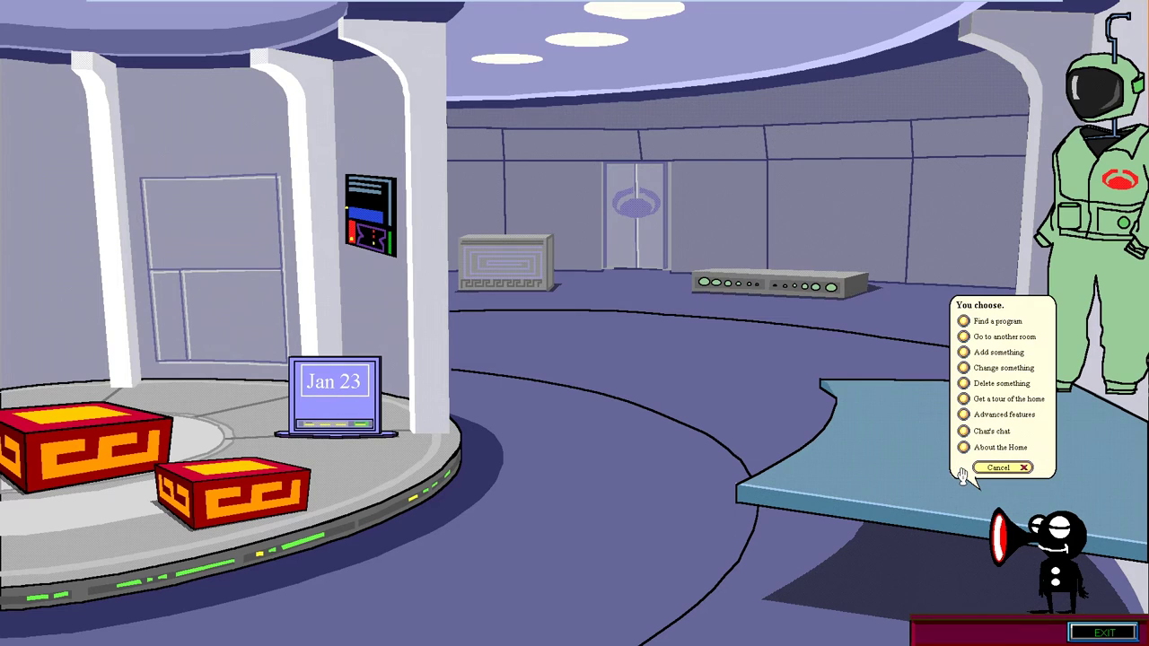
click(964, 353)
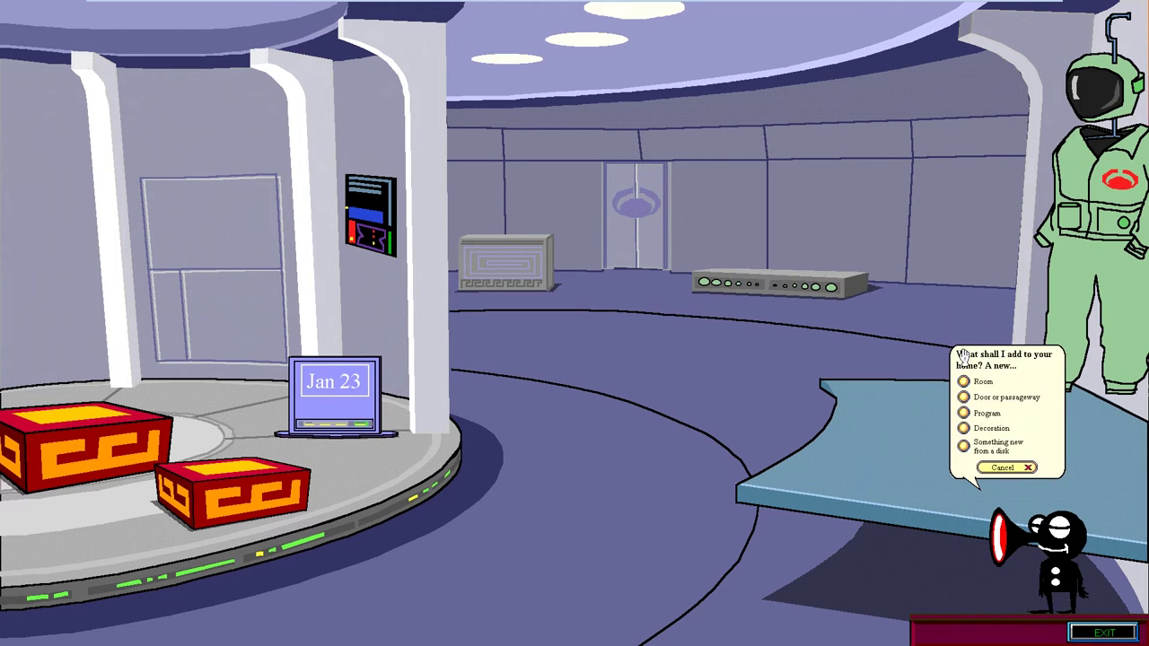
click(964, 414)
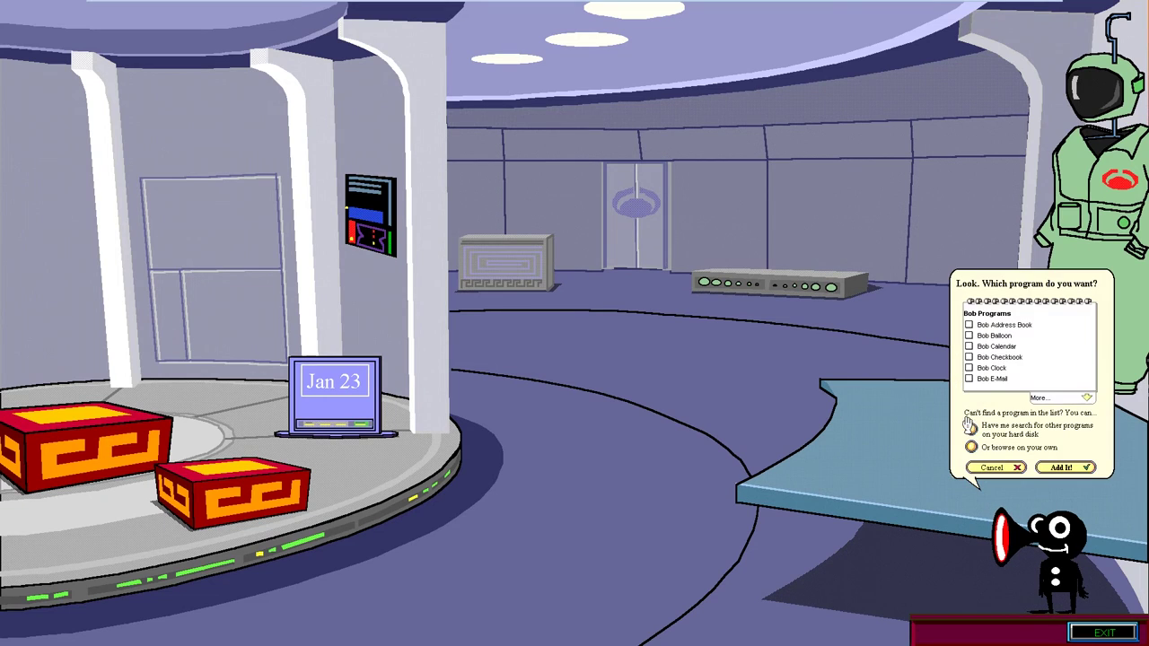
click(971, 336)
- Page to the last program page, add the Netscape program, and set its monitor on the desk
click(1041, 398)
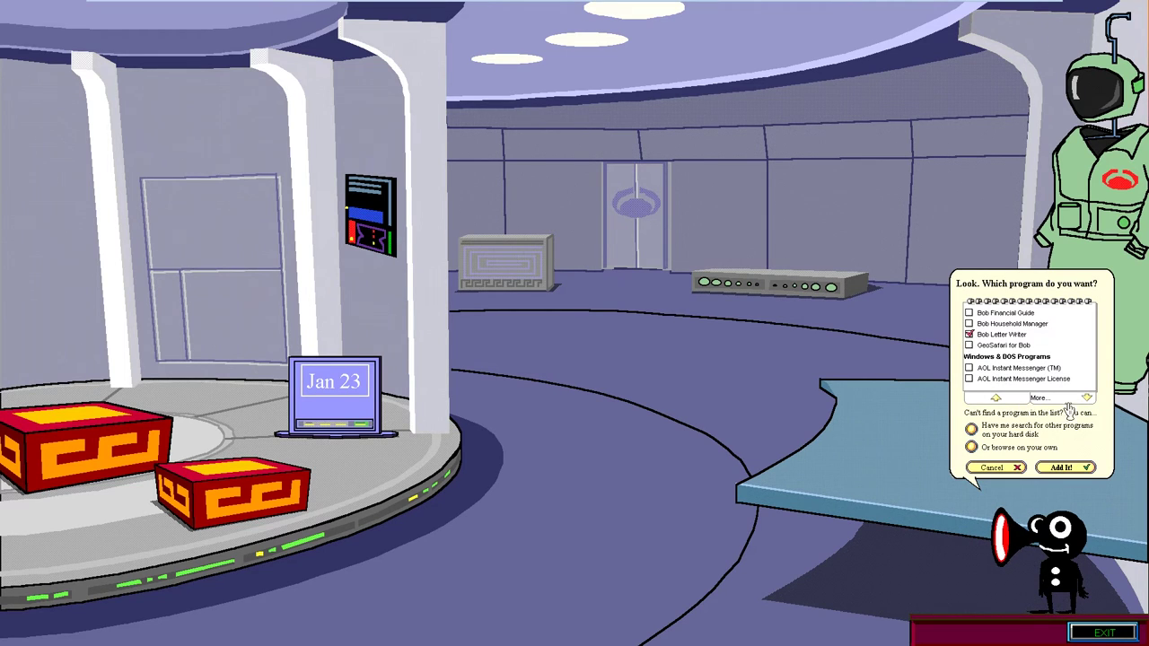
click(1038, 398)
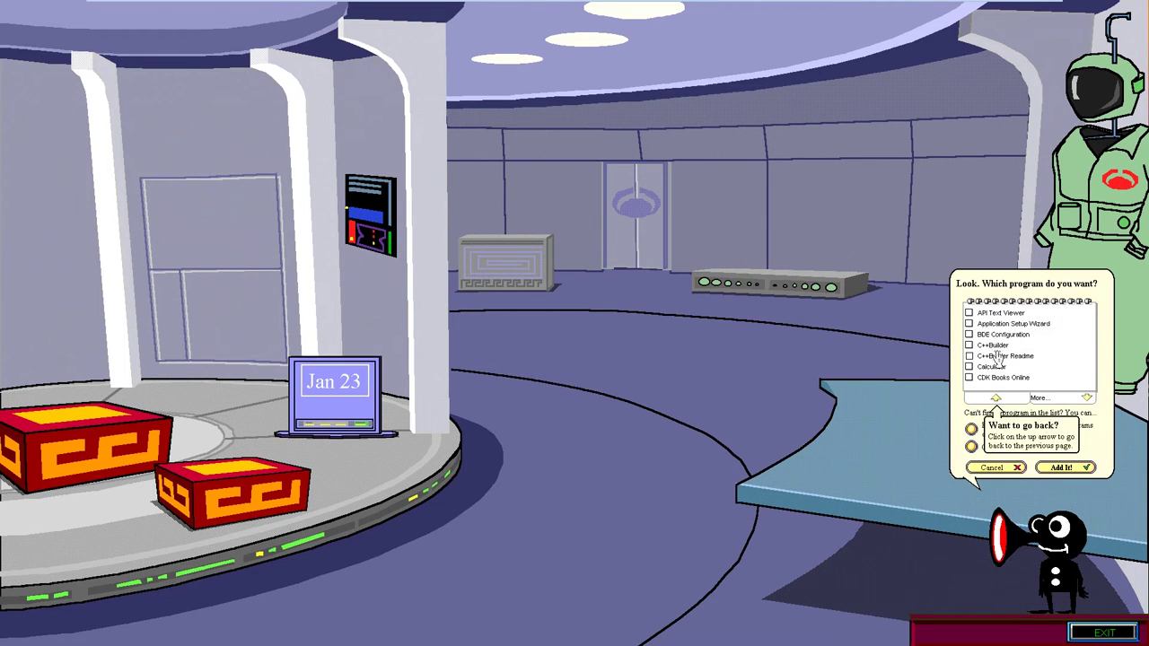
click(1071, 401)
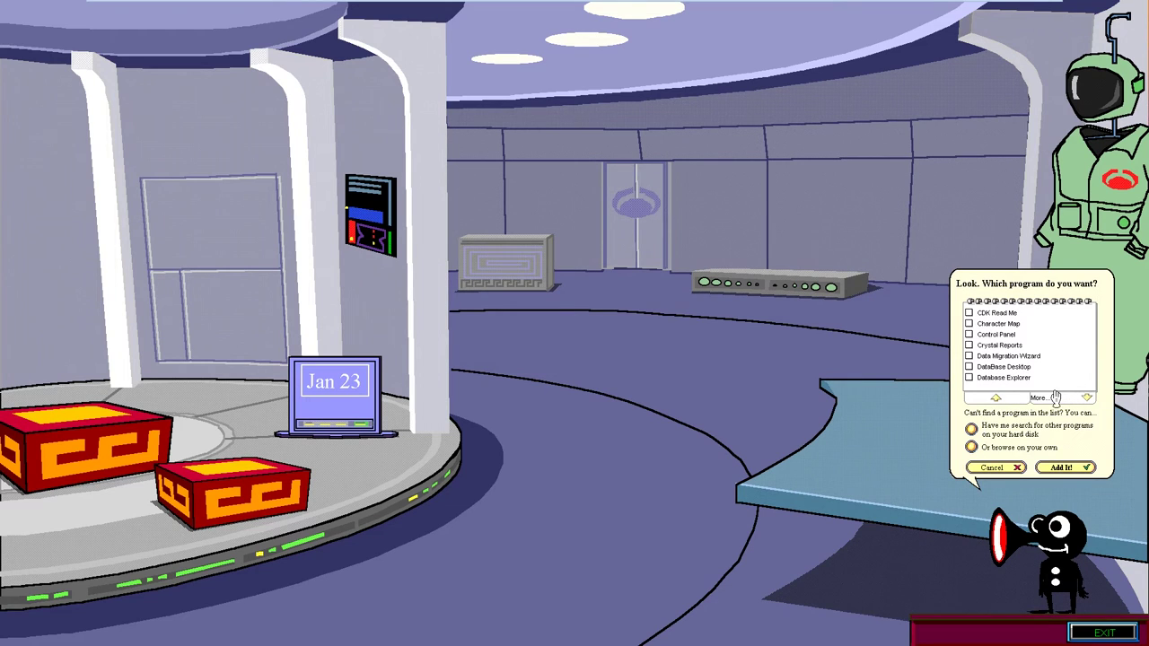
click(1056, 401)
click(1055, 400)
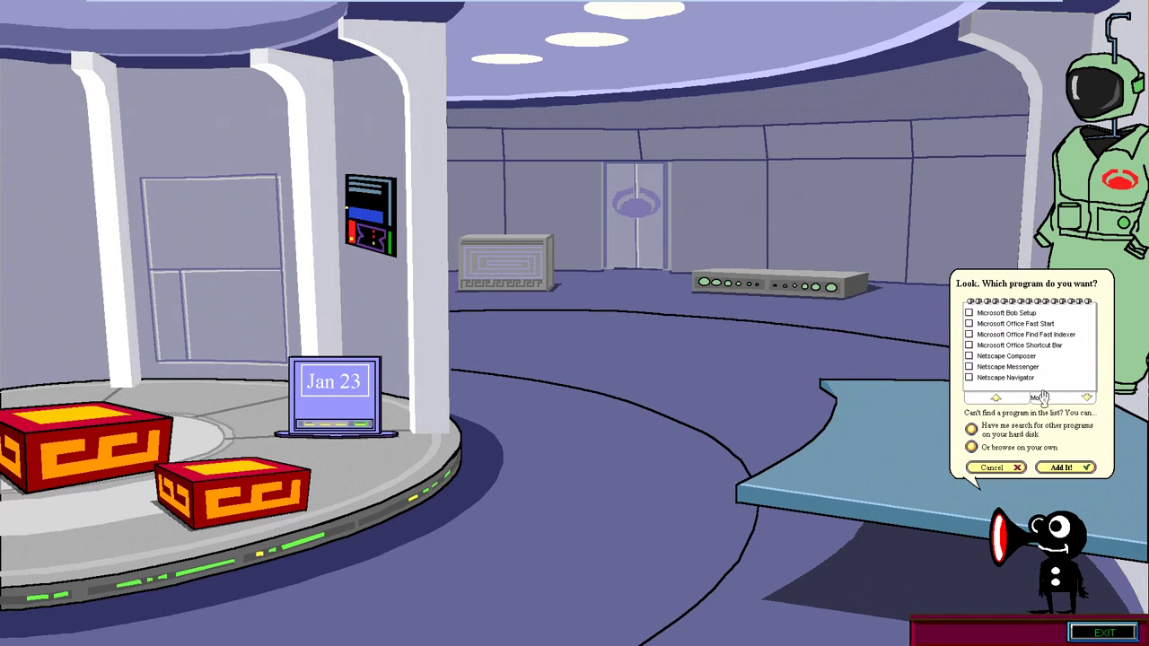
click(1070, 401)
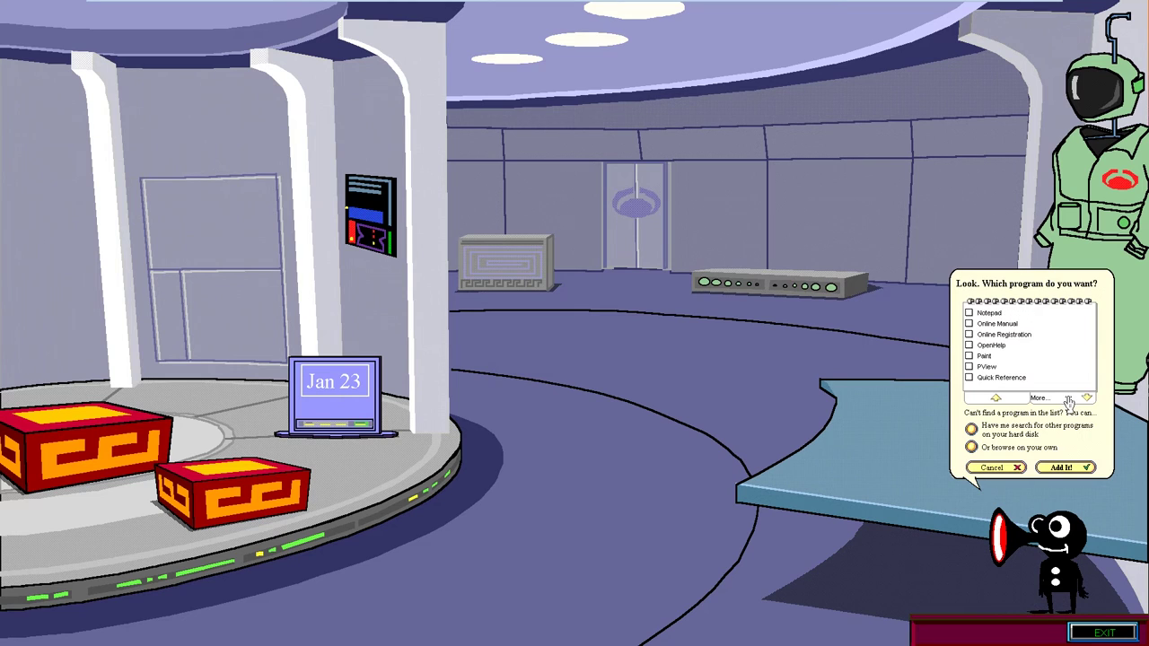
click(1068, 402)
click(1068, 401)
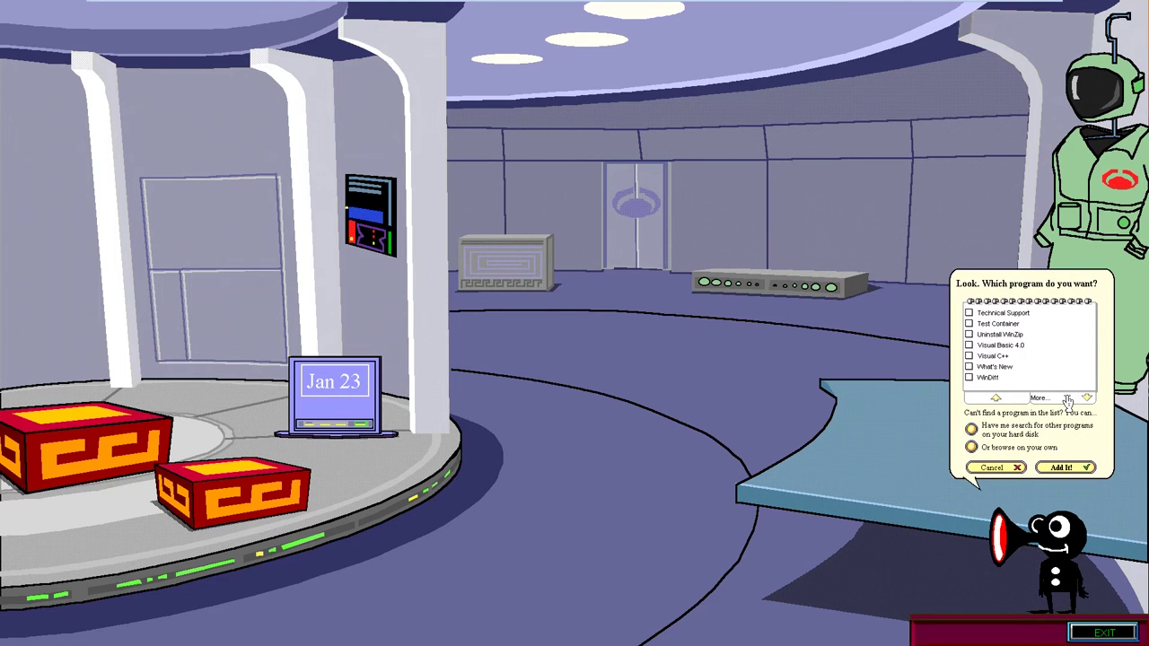
click(1069, 401)
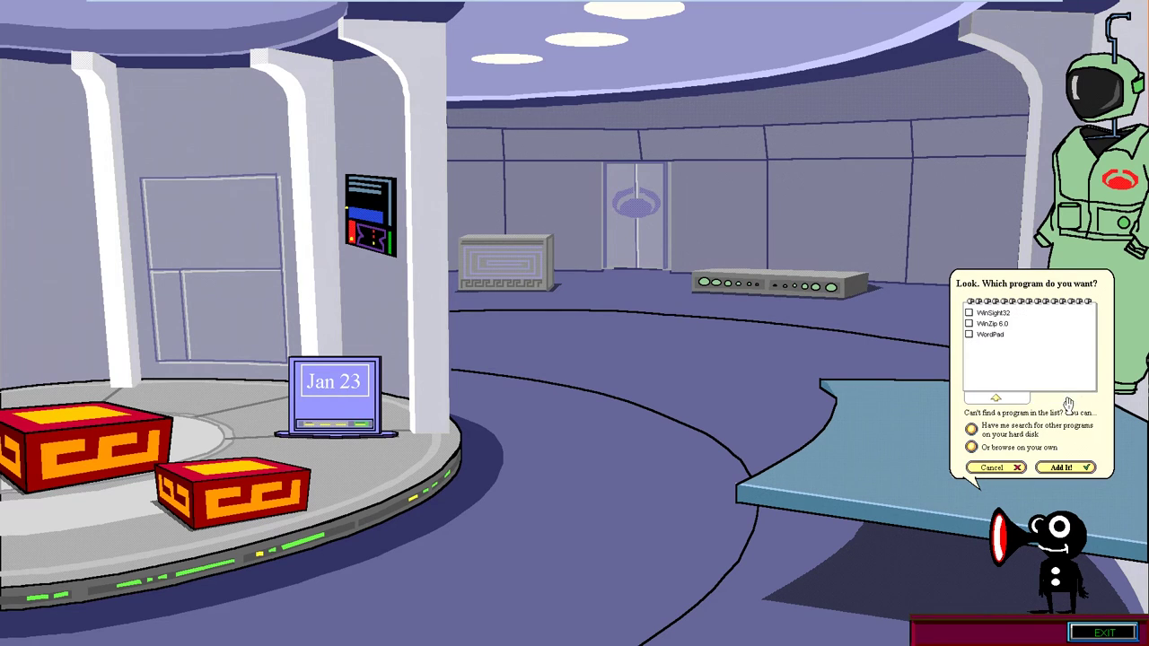
click(1060, 471)
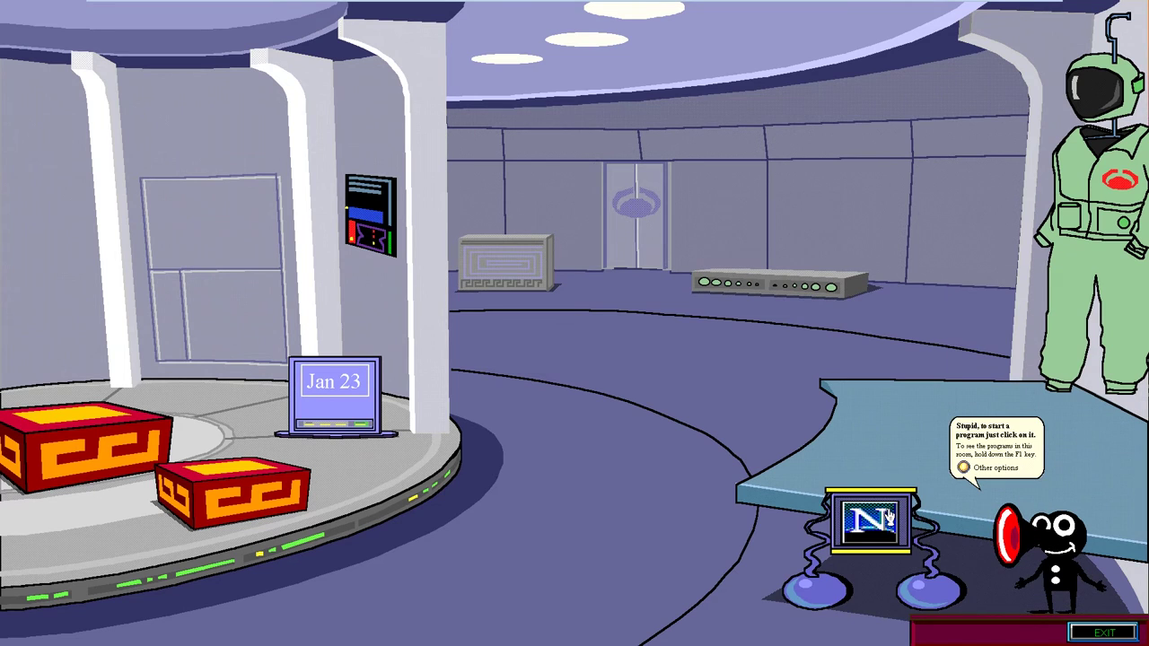
drag(887, 519, 941, 335)
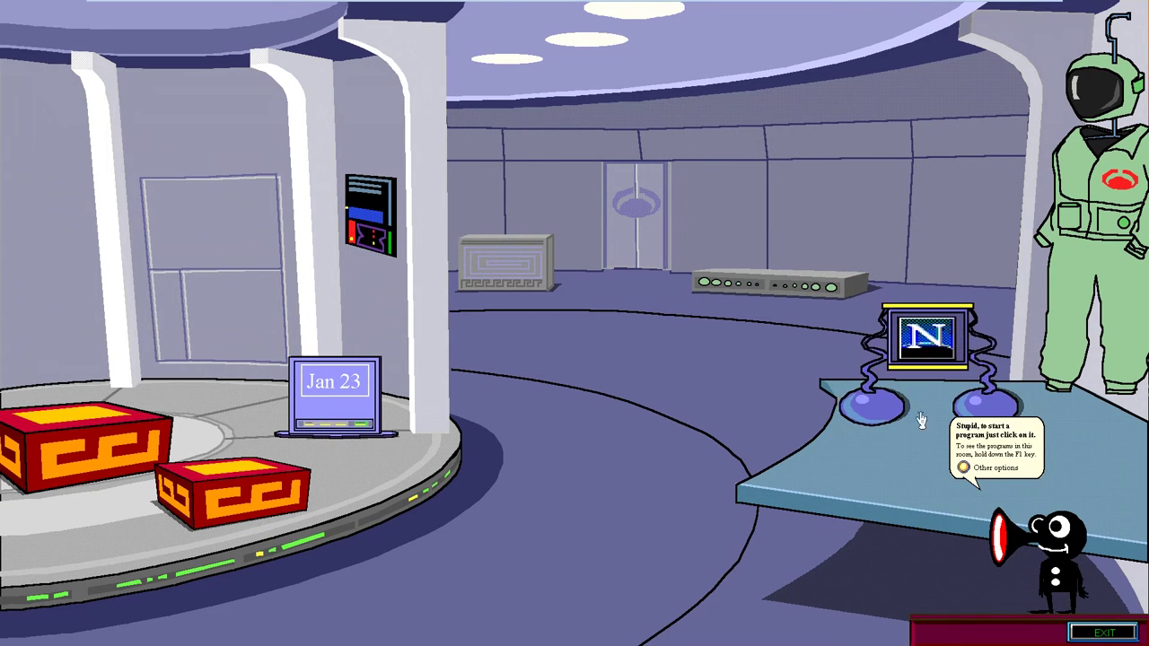
click(965, 474)
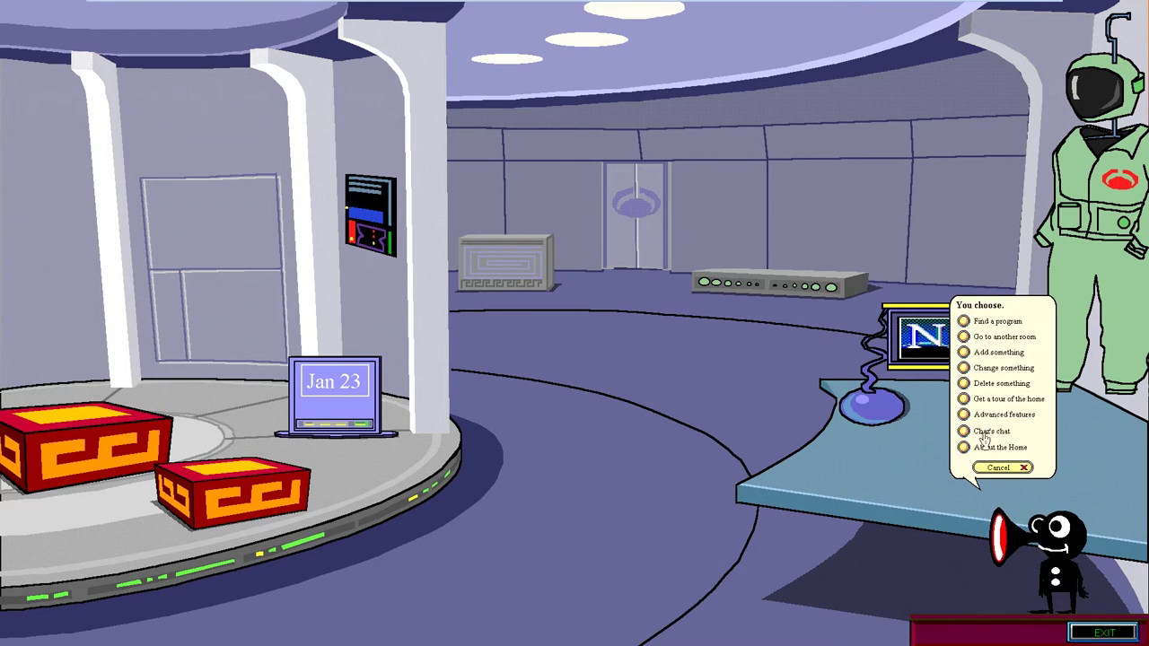
- Add the Bob Balloon program beside the Netscape monitor and dismiss the desk's options
click(965, 353)
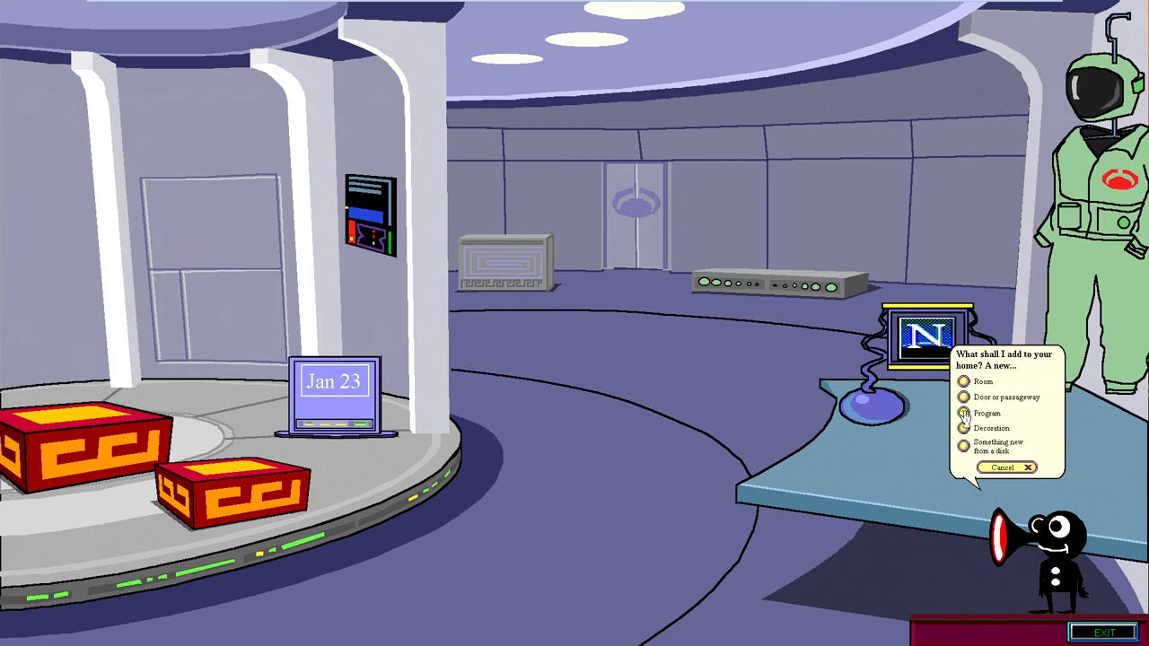
click(964, 414)
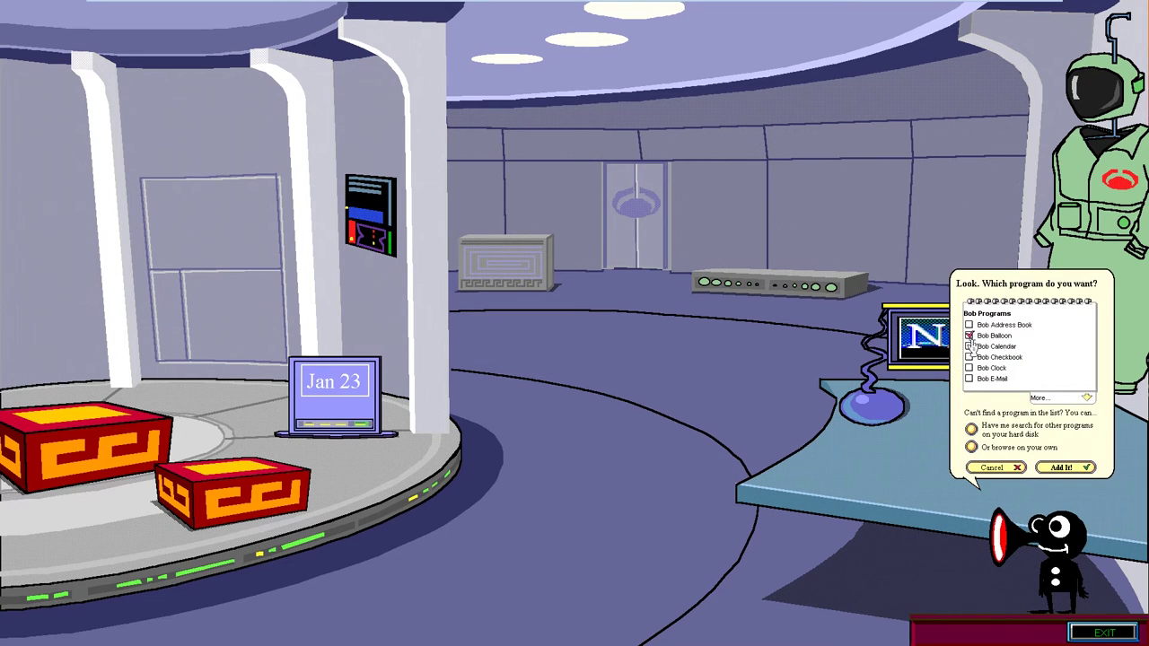
click(1058, 468)
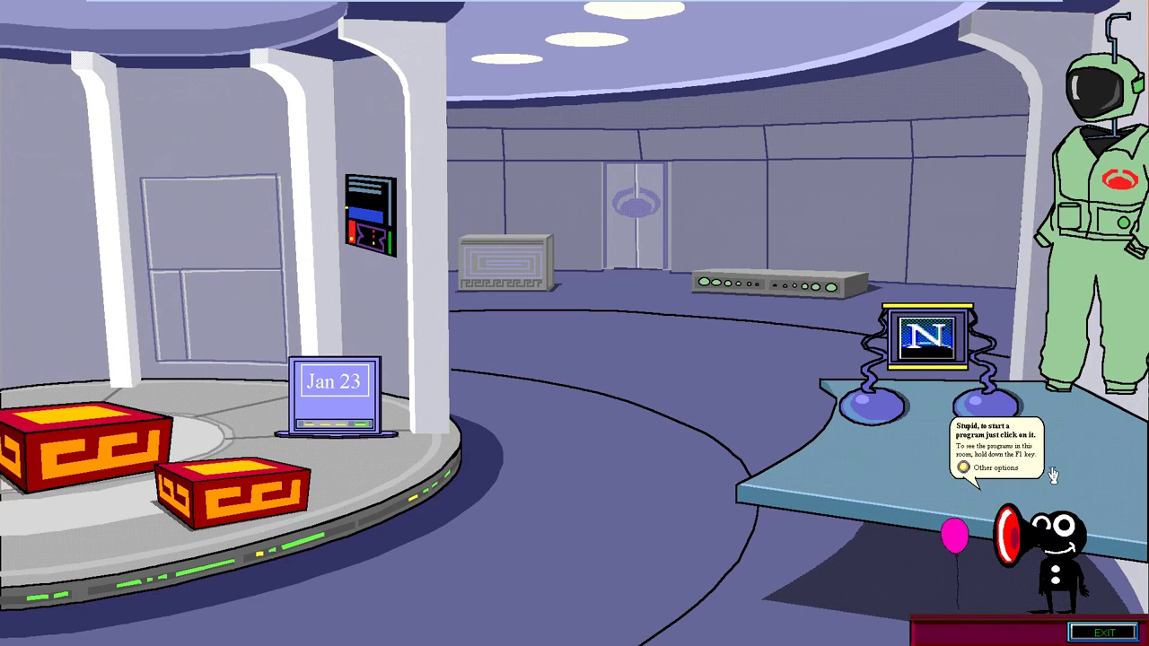
click(964, 523)
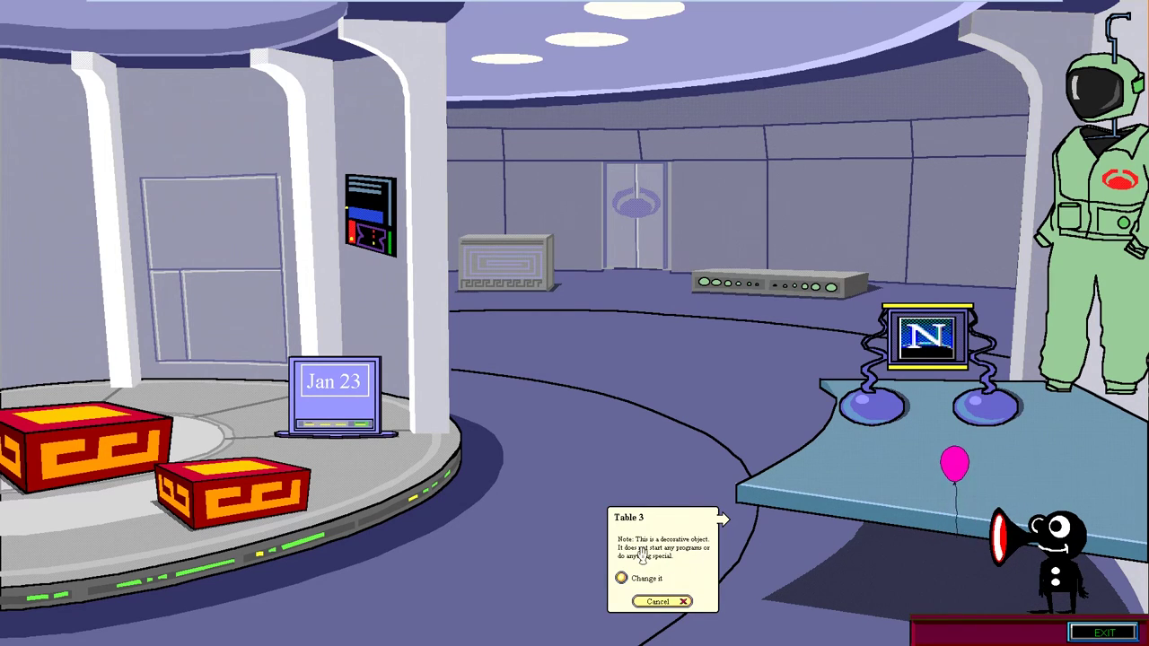
click(643, 604)
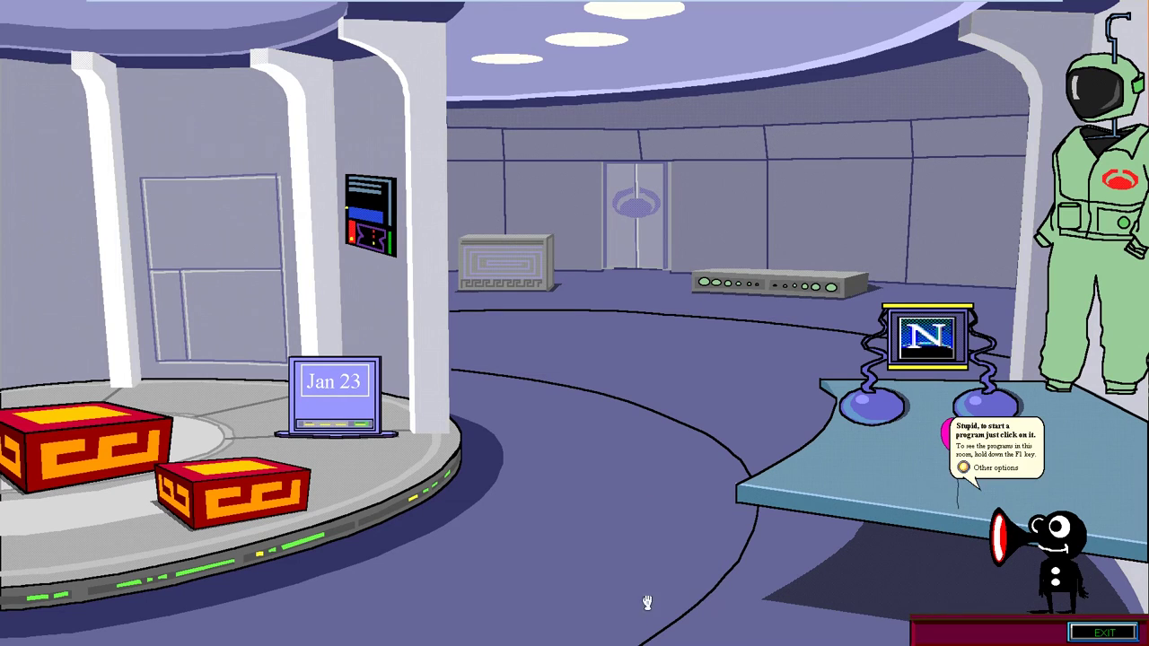
- Add the Bob Letter Writer program to the room and set its tablet on the floor
click(954, 383)
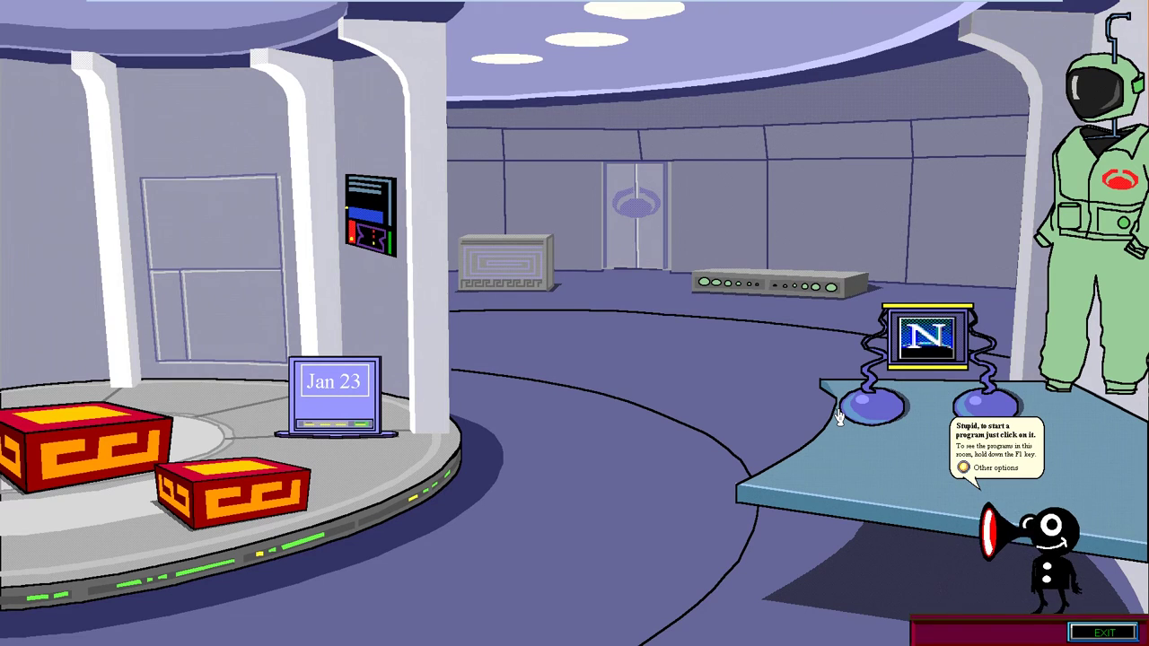
click(962, 468)
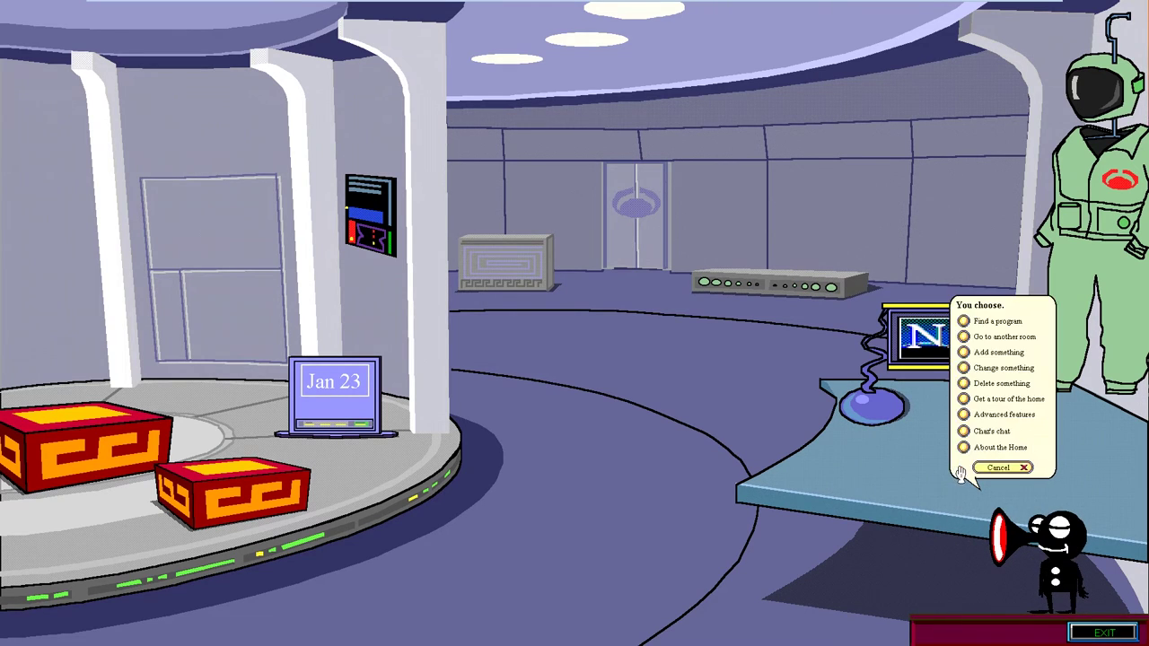
click(965, 357)
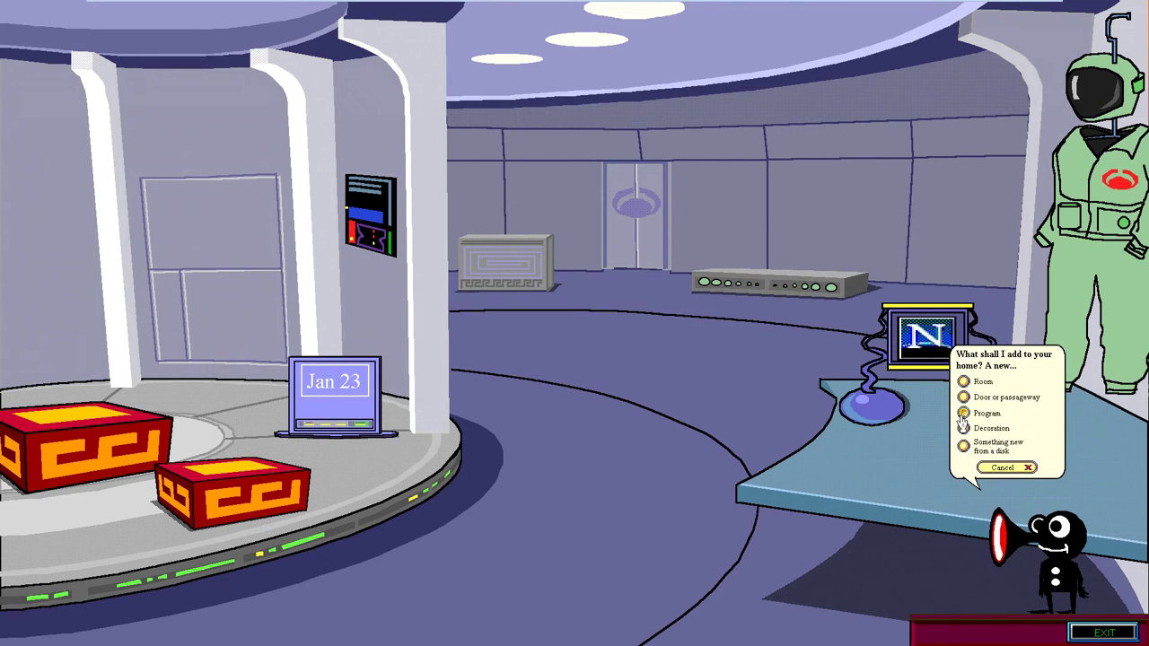
click(965, 413)
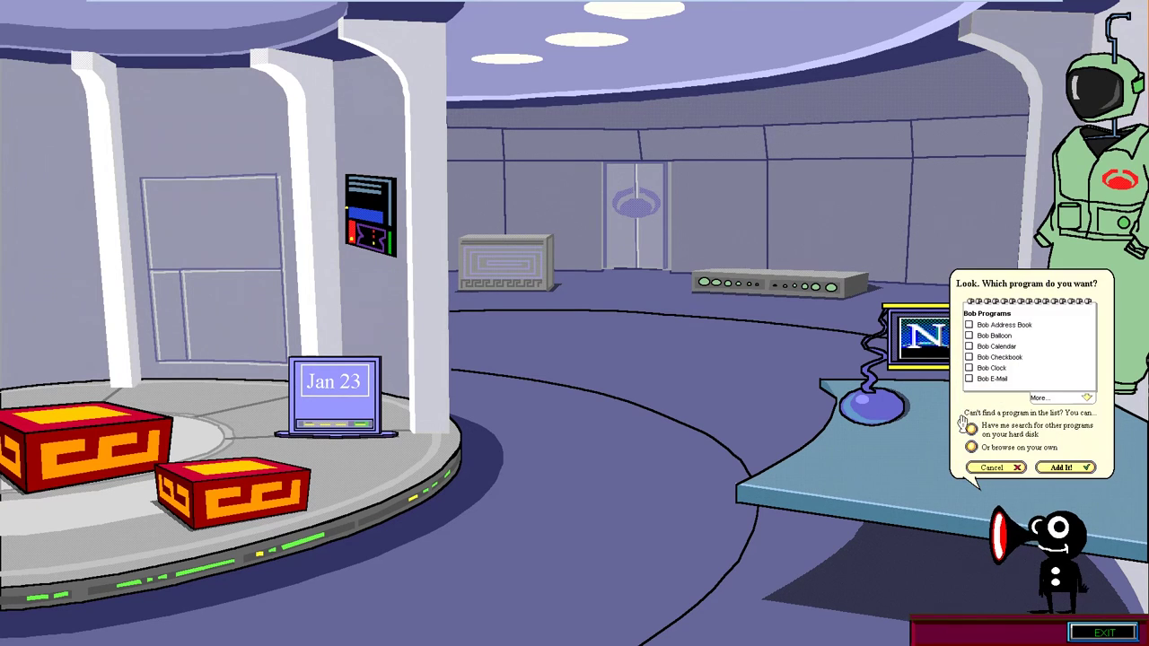
click(1084, 397)
click(970, 334)
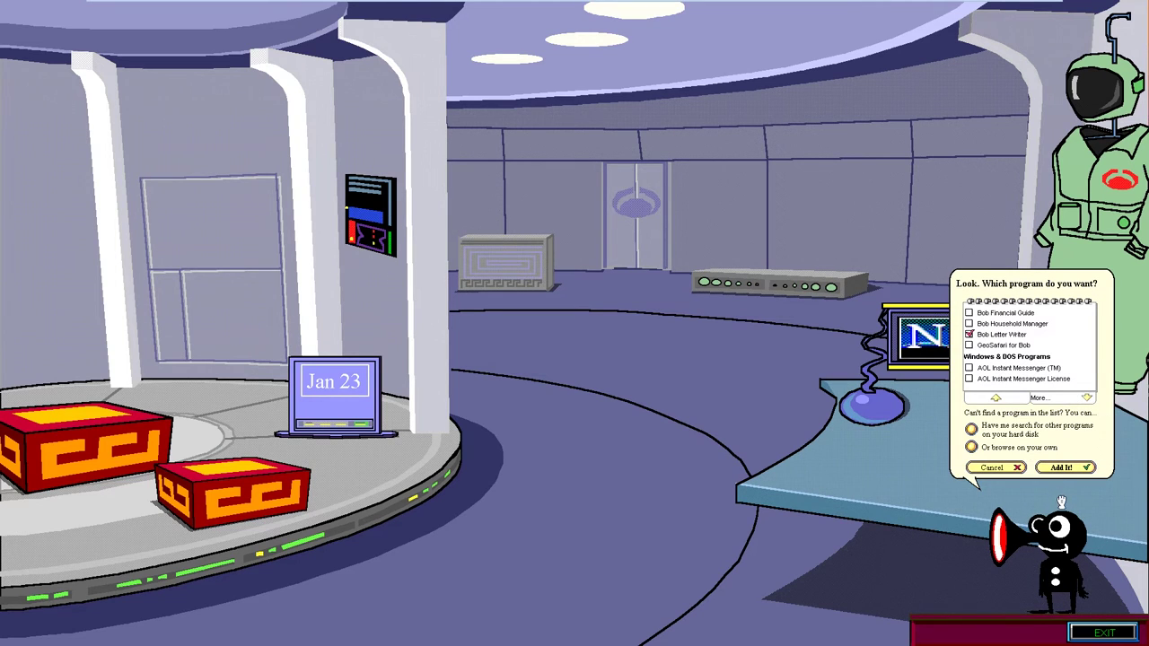
click(1062, 468)
drag(891, 561, 519, 579)
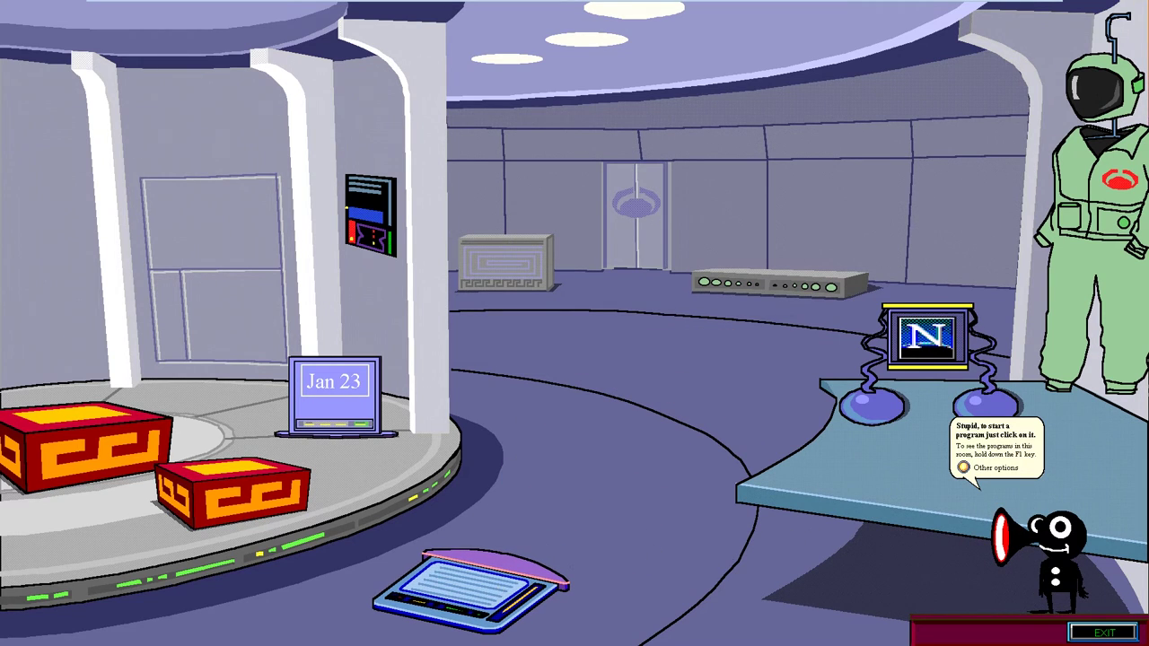
- Start adding a new program, paging past the listed ones to browse for it manually
click(963, 468)
click(971, 355)
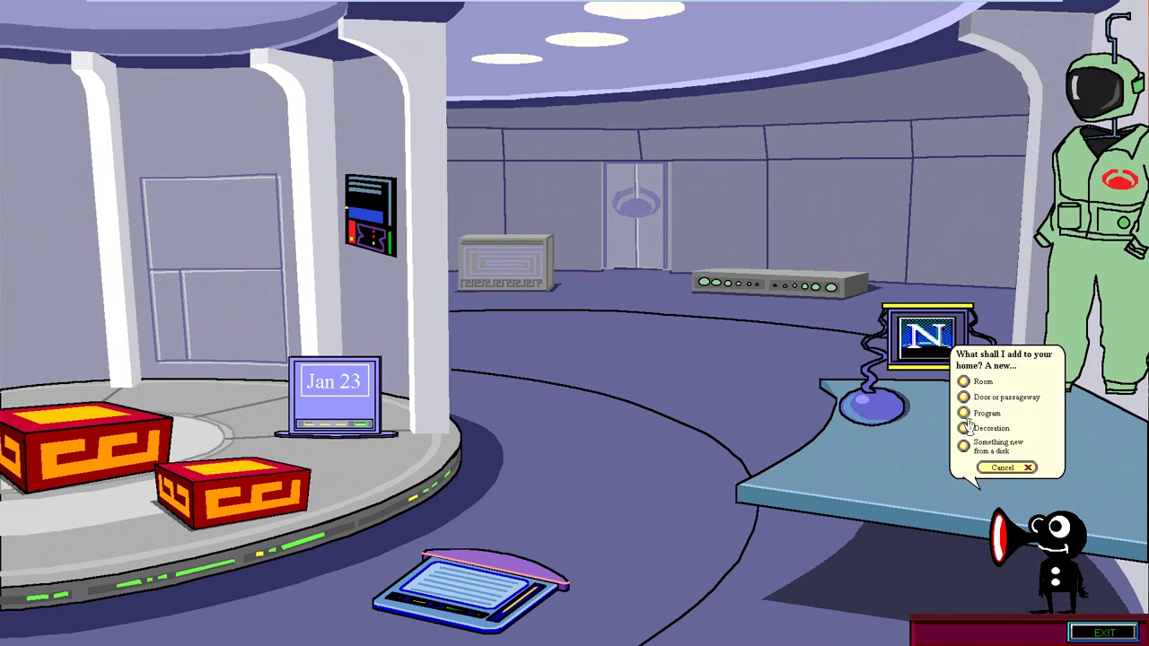
click(965, 413)
click(1085, 398)
click(1086, 397)
click(1085, 398)
click(1086, 398)
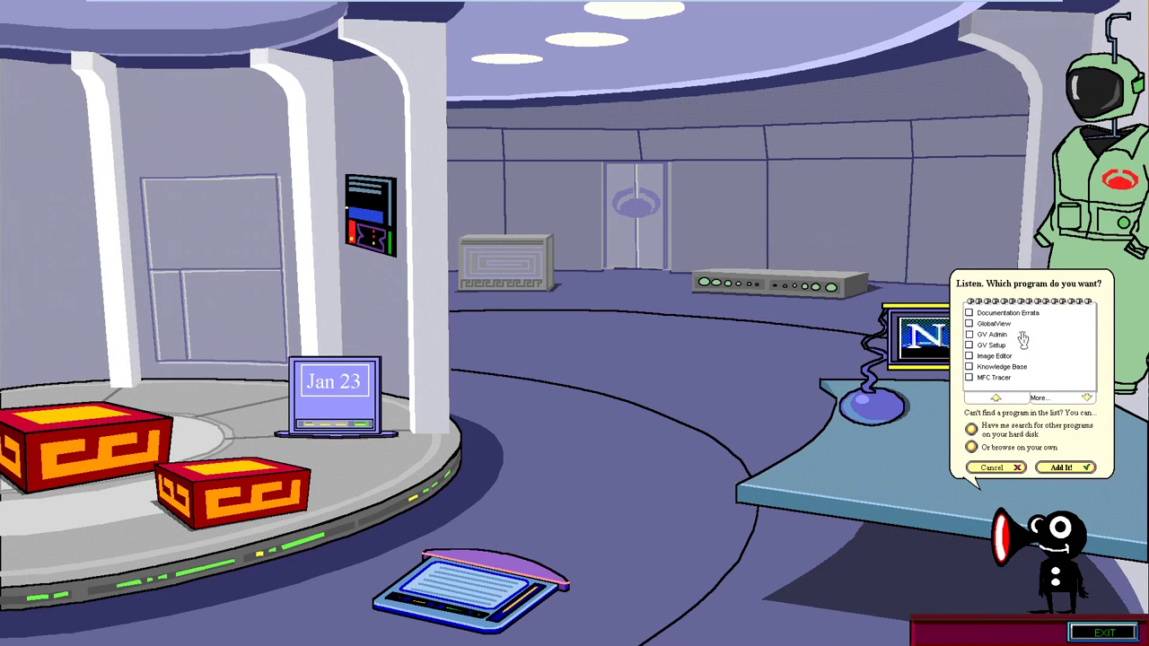
click(1087, 398)
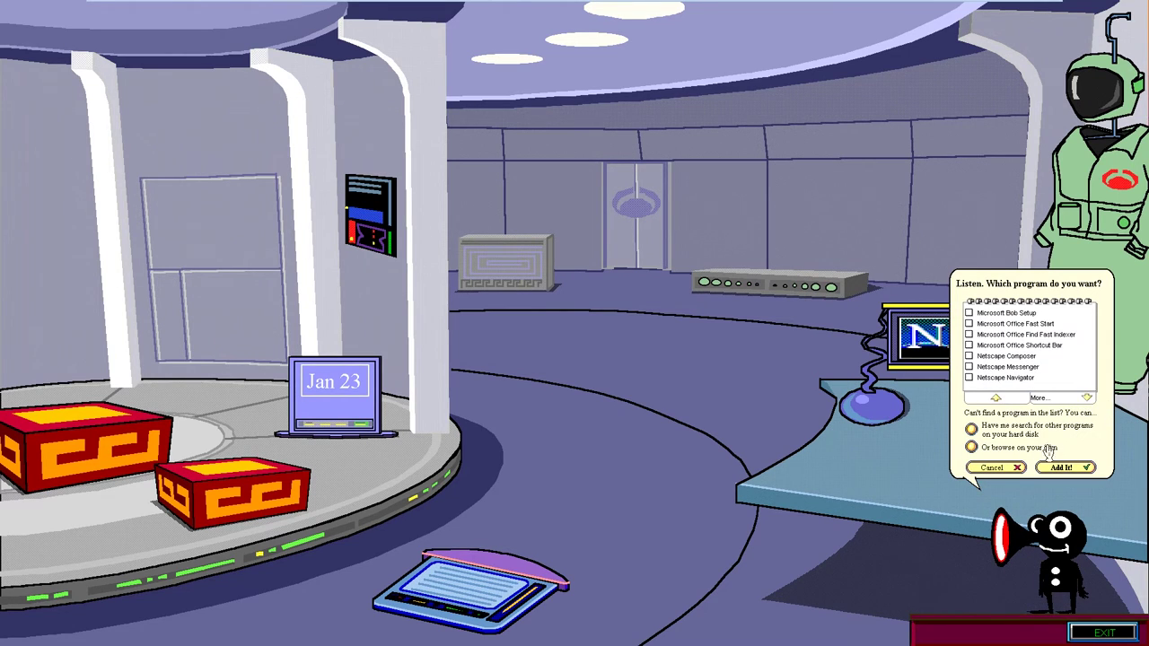
click(974, 449)
click(974, 444)
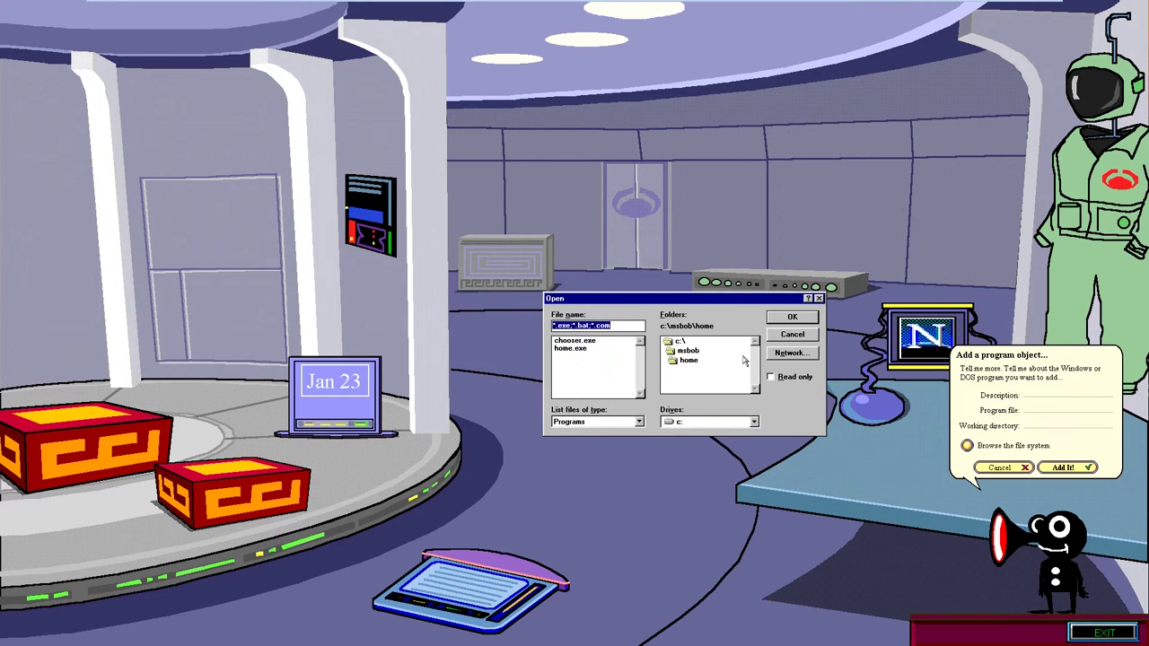
- Browse to c:\windows\desktop and add stress~1.exe as a new program object
double_click(681, 342)
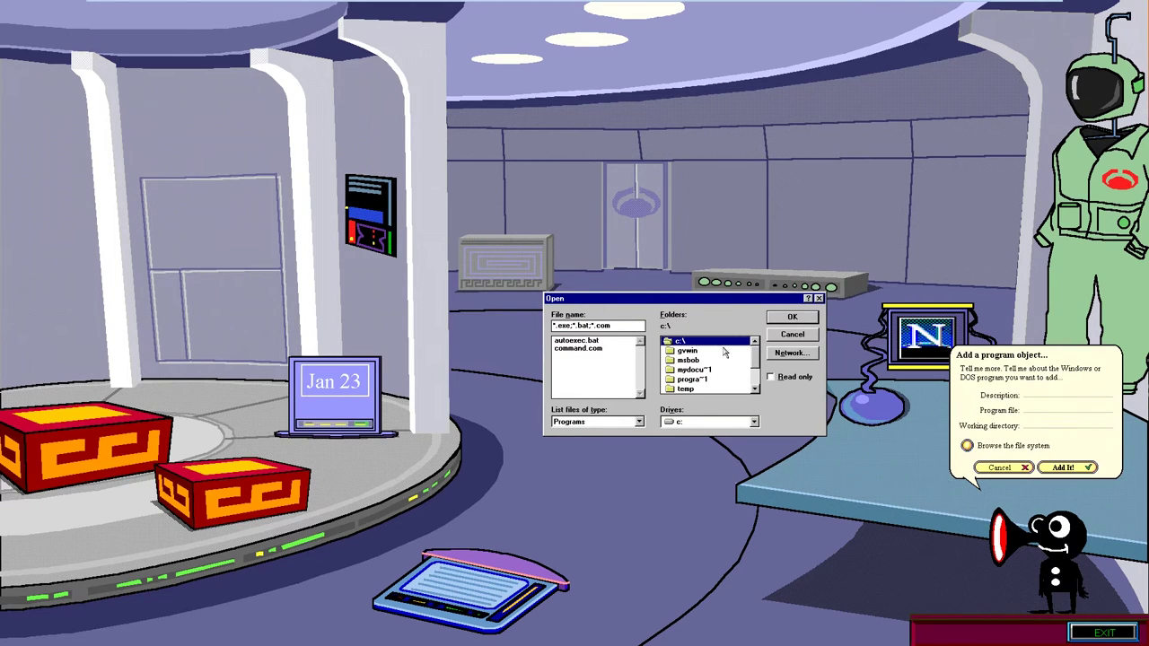
drag(761, 352, 759, 376)
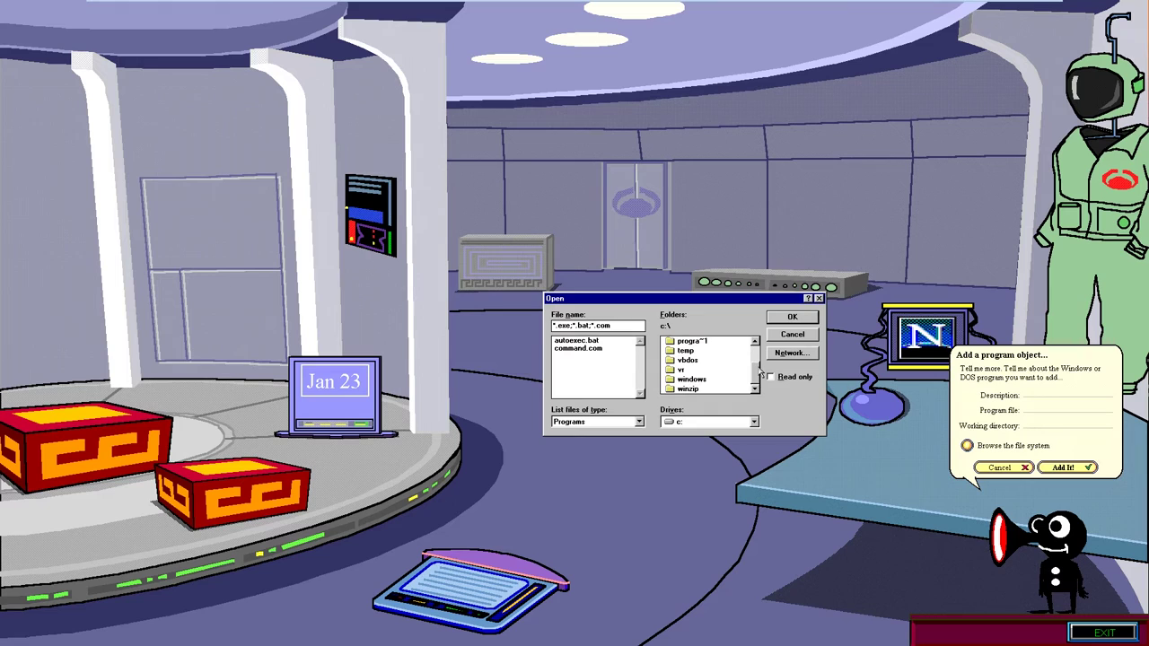
double_click(692, 379)
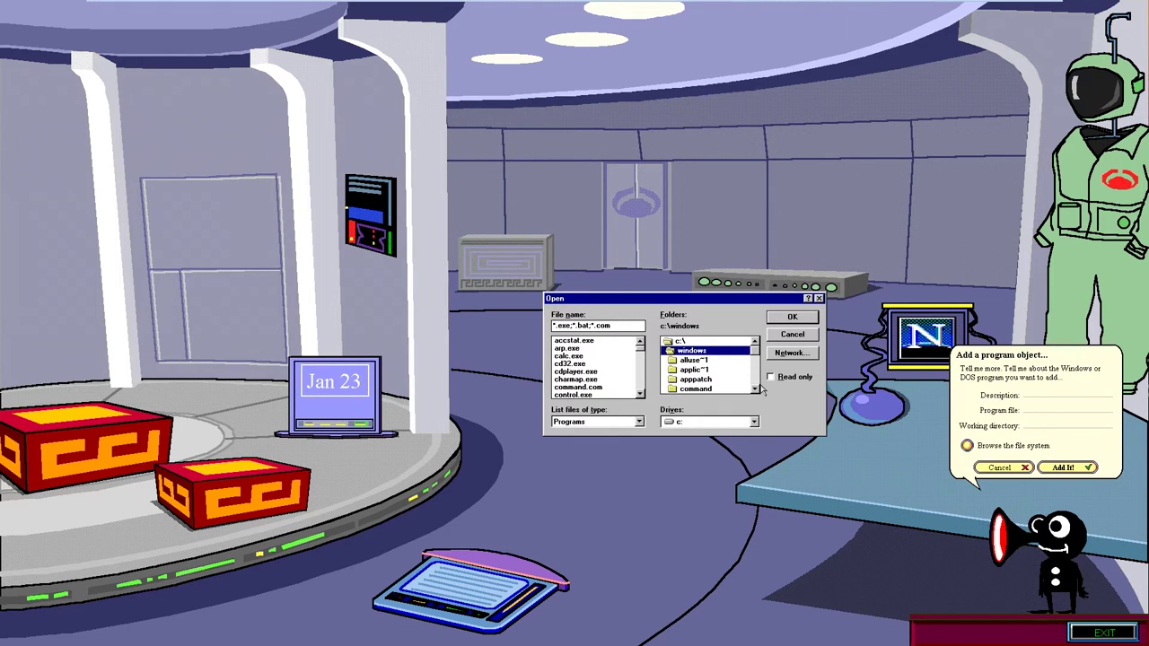
click(755, 389)
click(755, 389)
click(755, 390)
click(755, 390)
click(755, 389)
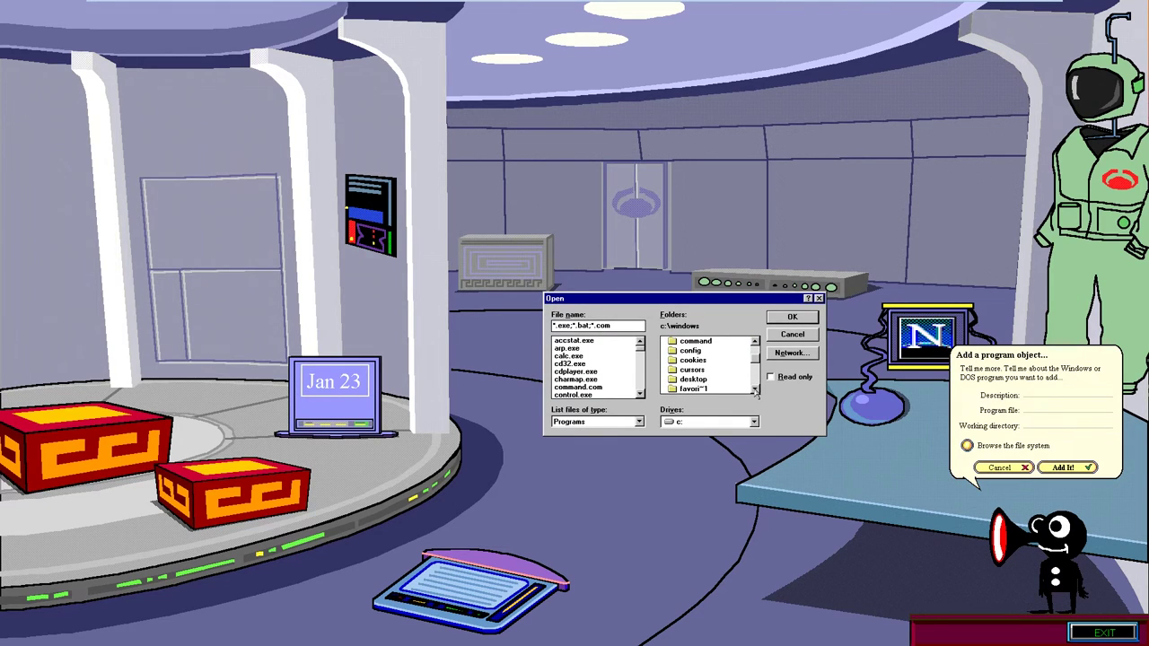
double_click(693, 380)
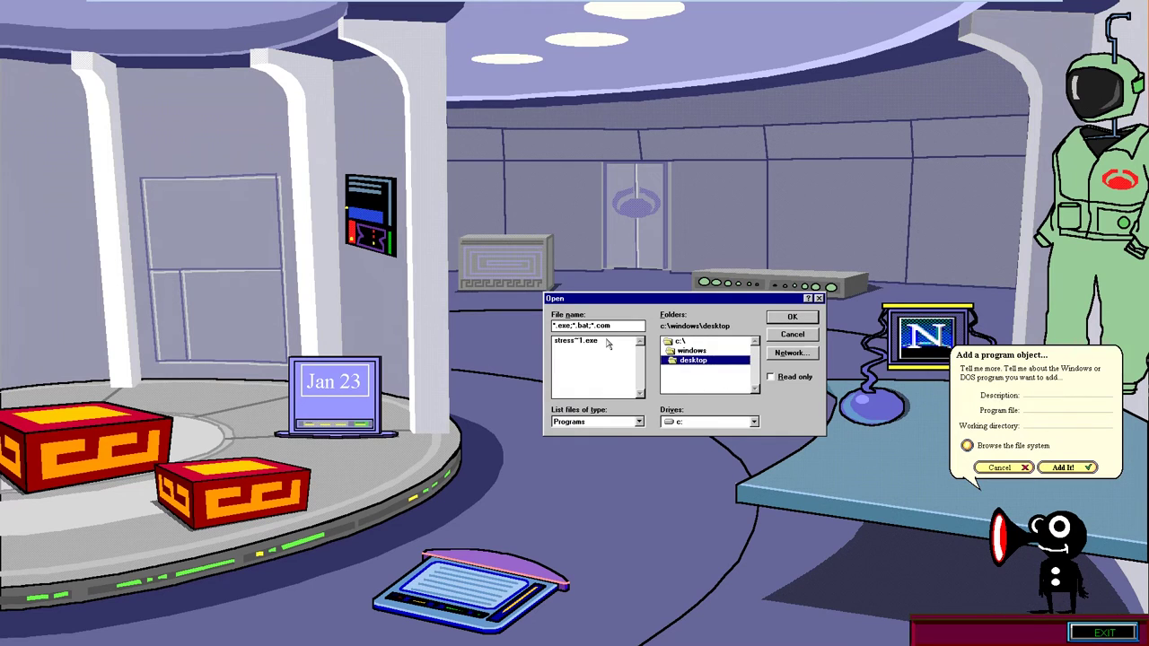
double_click(592, 346)
click(1065, 468)
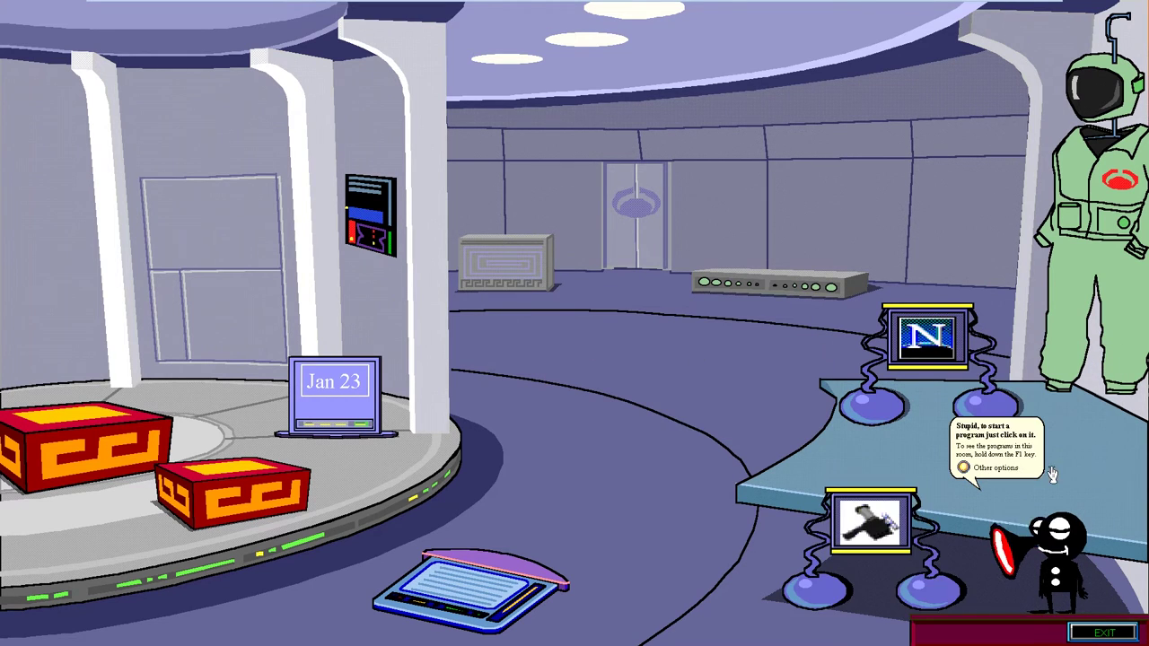
- Place the new program object at the back of the room and start Letter Writer
click(723, 277)
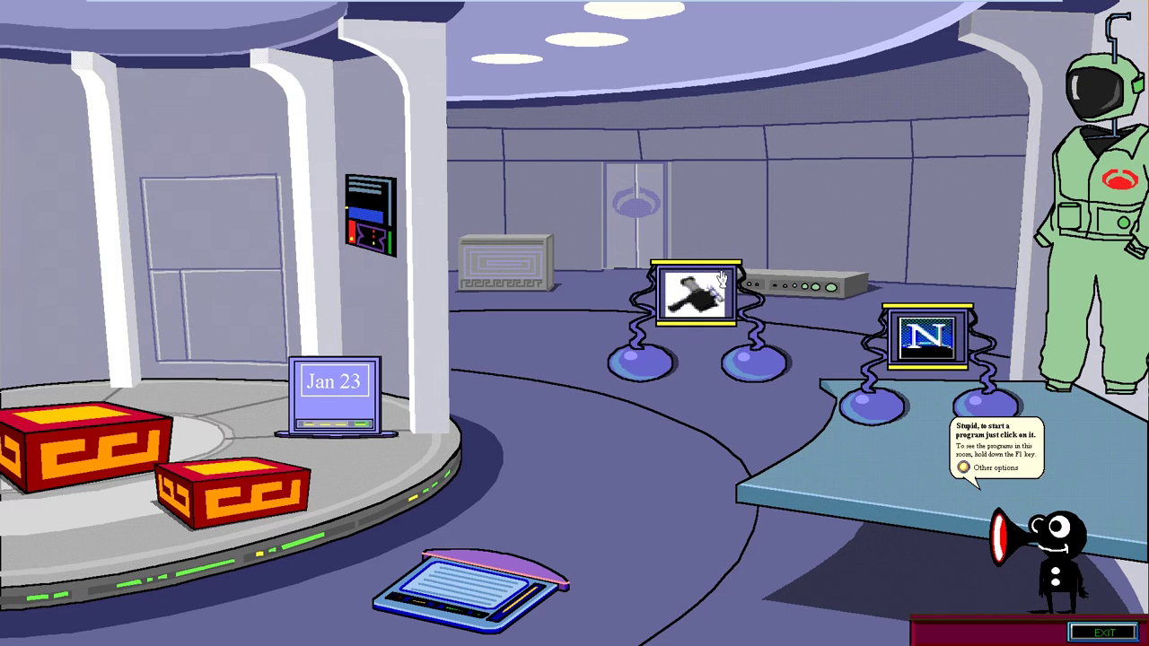
click(466, 581)
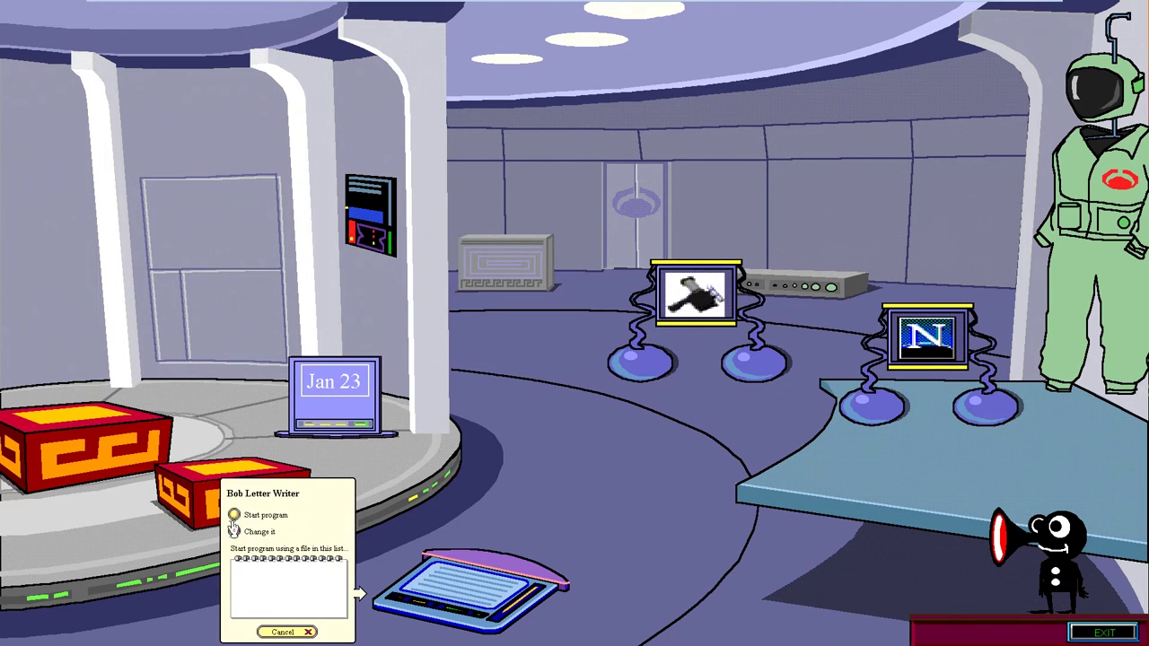
click(234, 516)
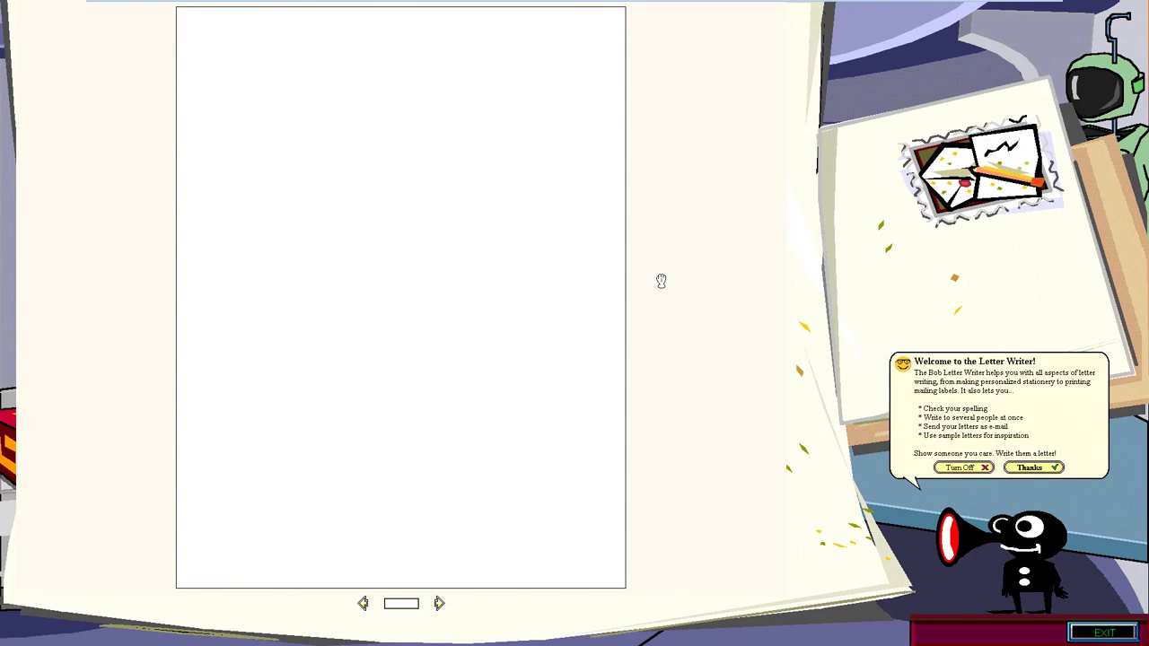
click(1034, 468)
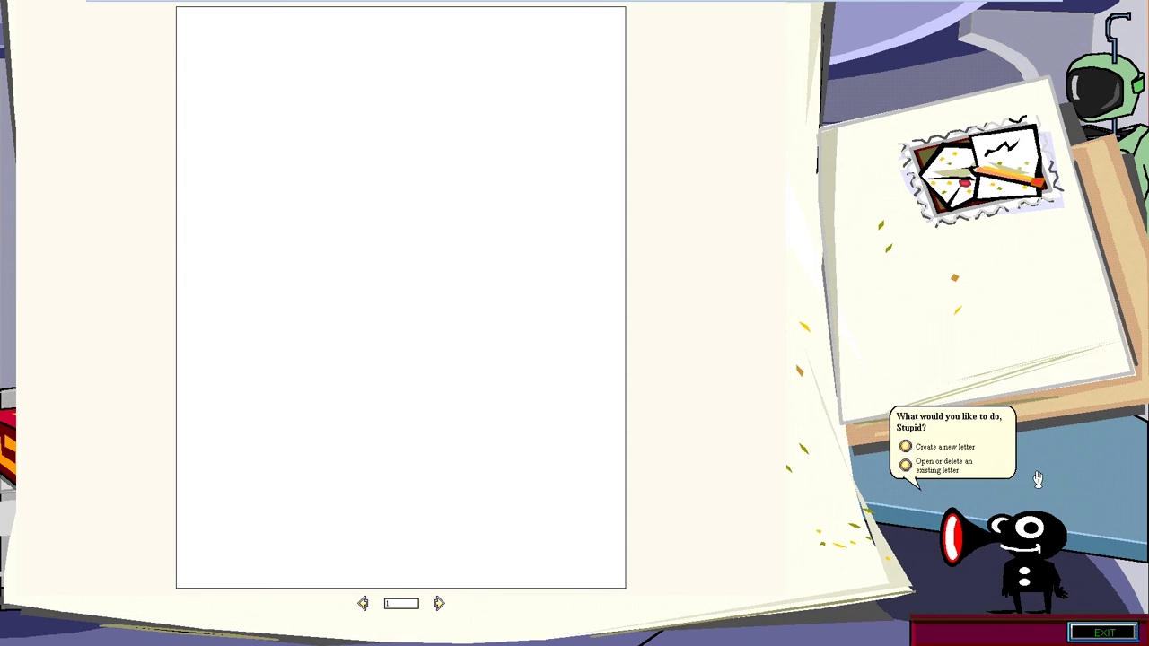
- Create a new letter named 'a' using the Letter to the Editor type
click(906, 447)
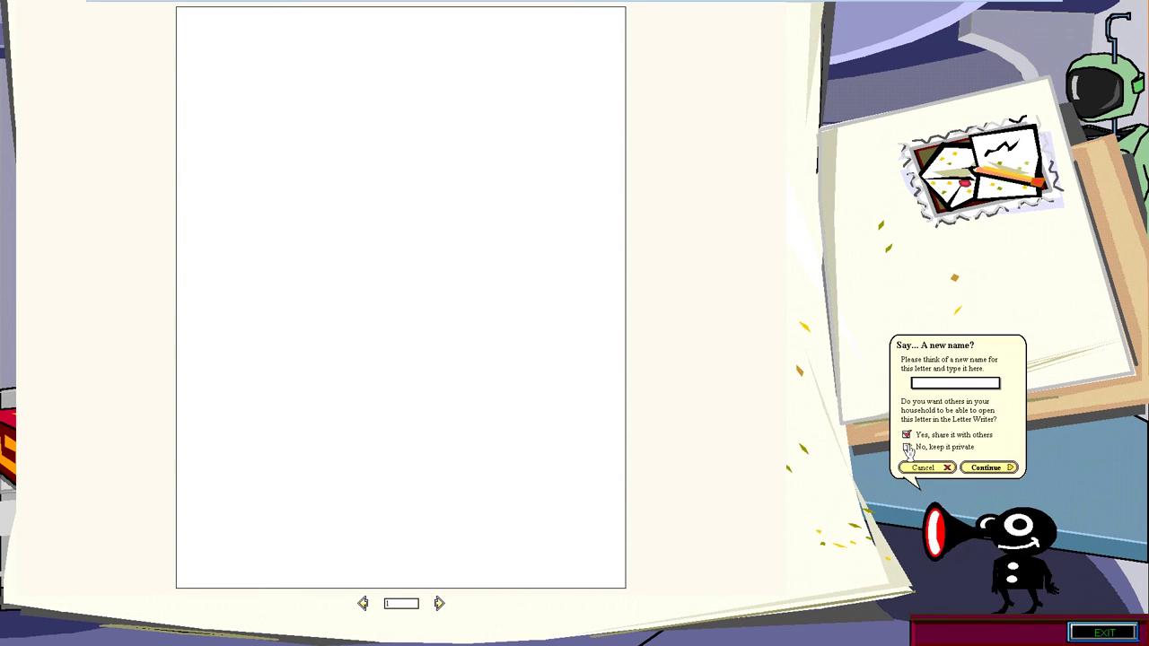
text(a)
key(Return)
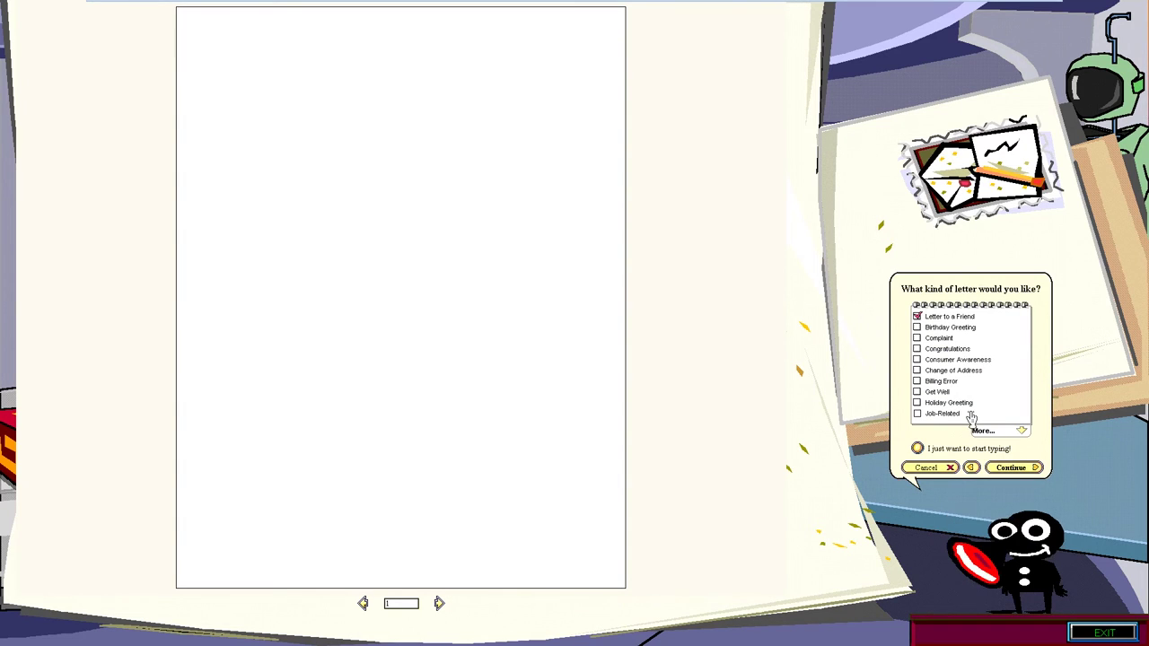
click(994, 433)
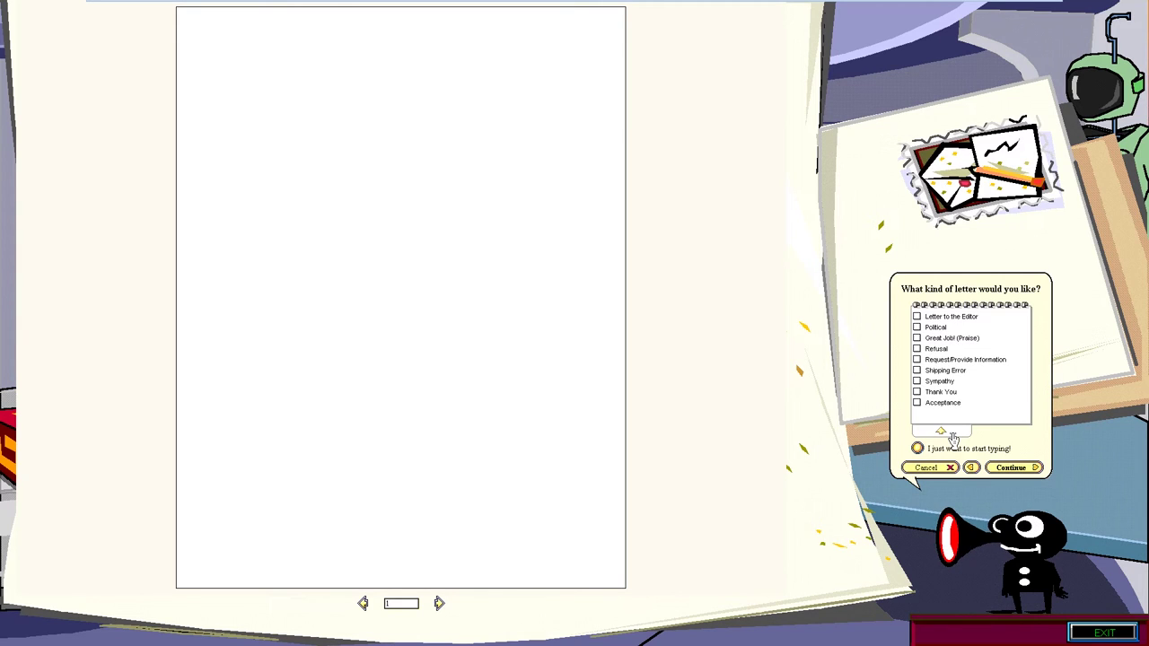
click(917, 317)
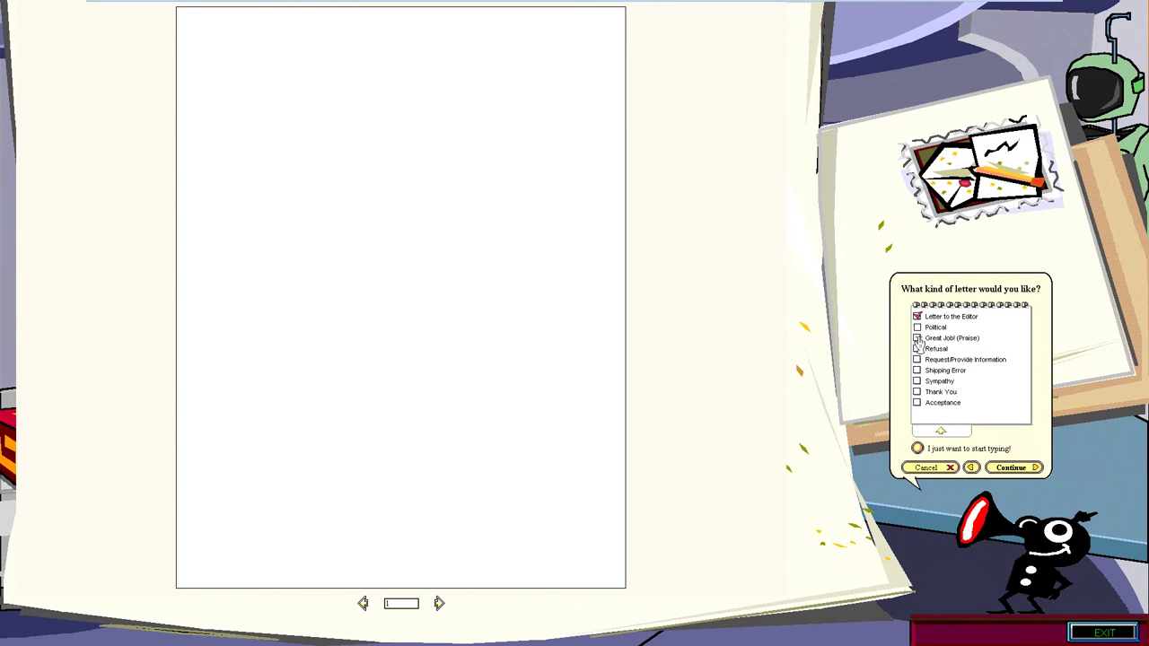
click(1012, 468)
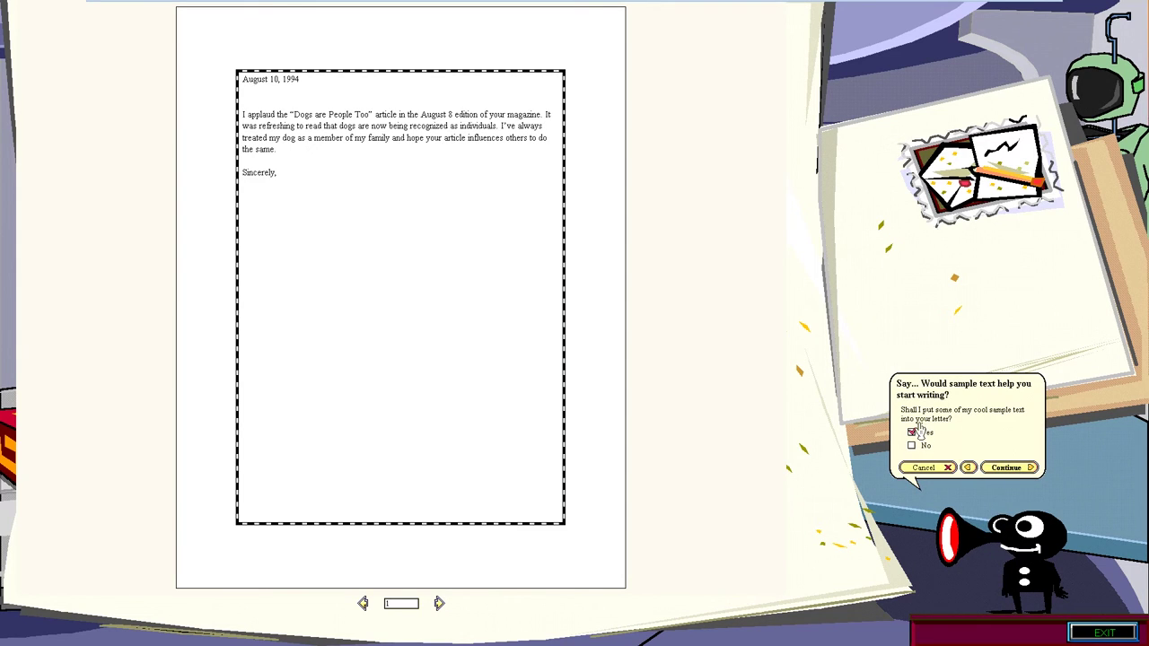
- Accept the sample text and give the letter a Safari border at a custom, thicker size
click(1003, 468)
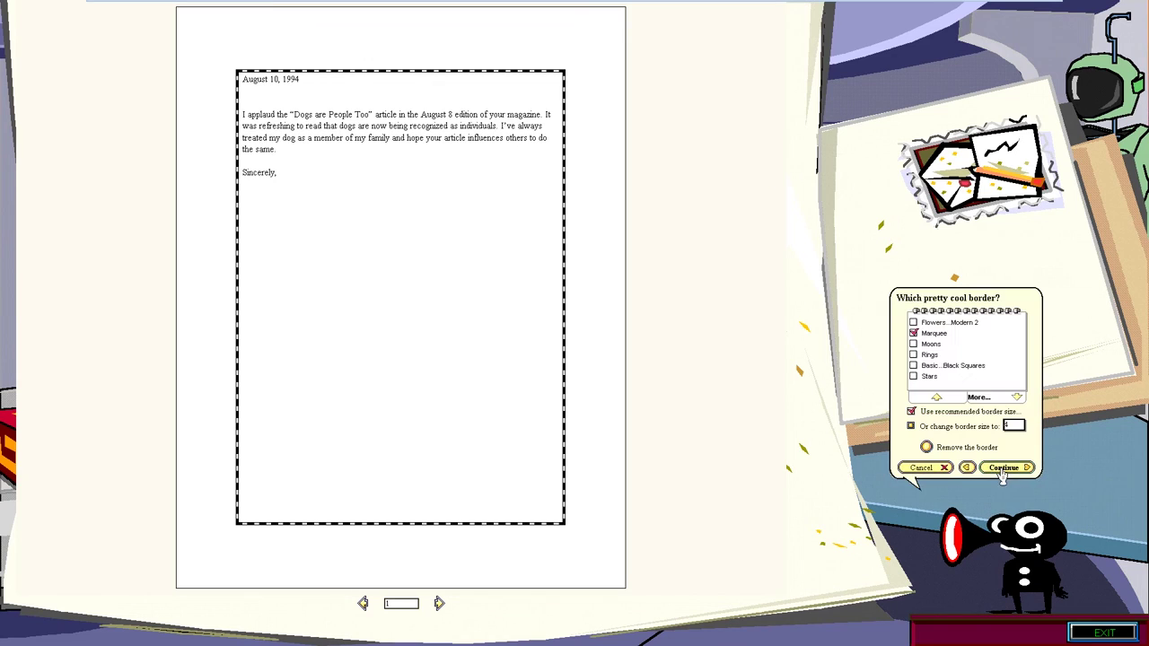
click(931, 347)
click(978, 397)
click(952, 376)
click(936, 366)
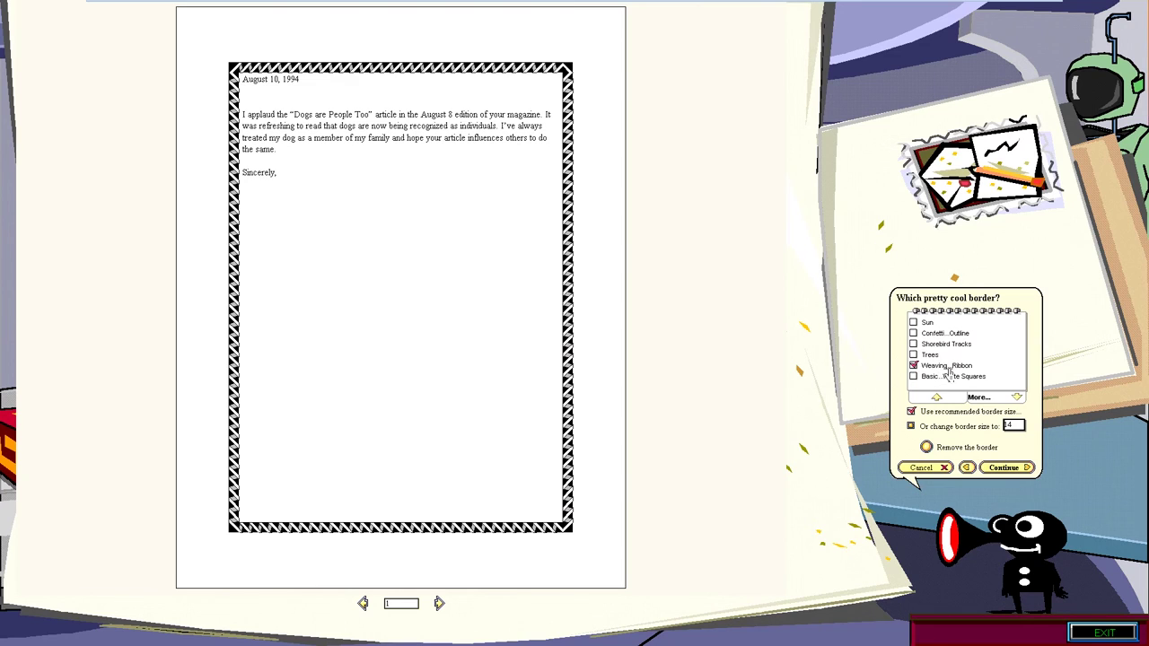
click(992, 402)
click(992, 402)
click(933, 377)
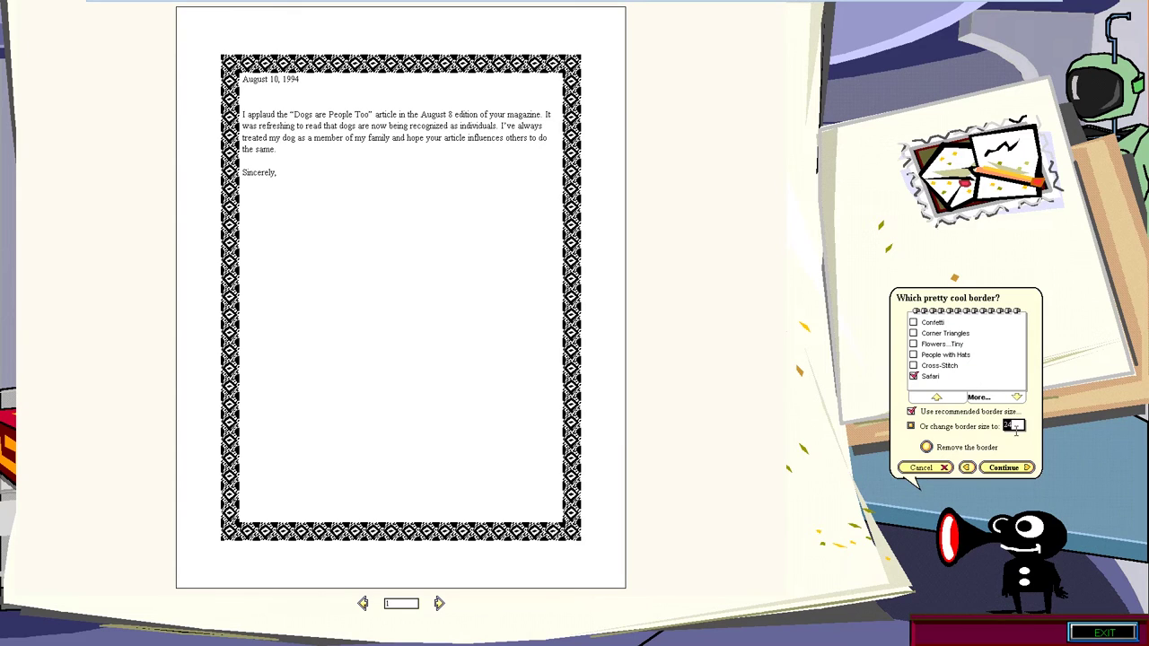
click(912, 428)
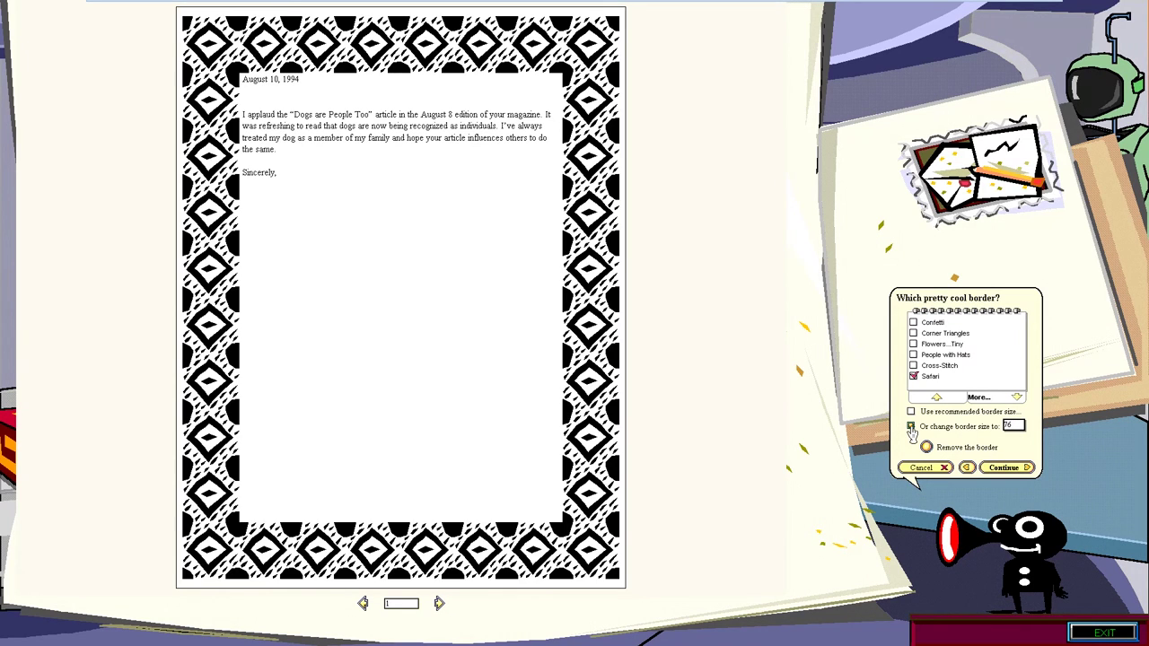
click(1001, 468)
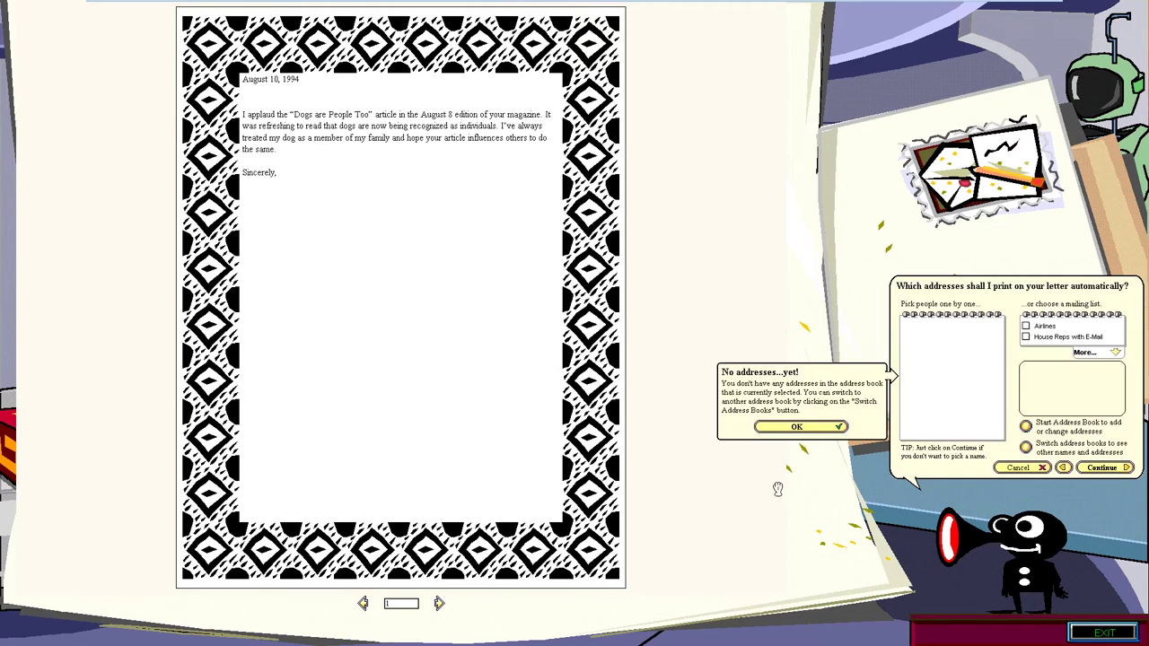
- Dismiss the no-addresses notice, browse the recipient list and finish the address step
click(794, 428)
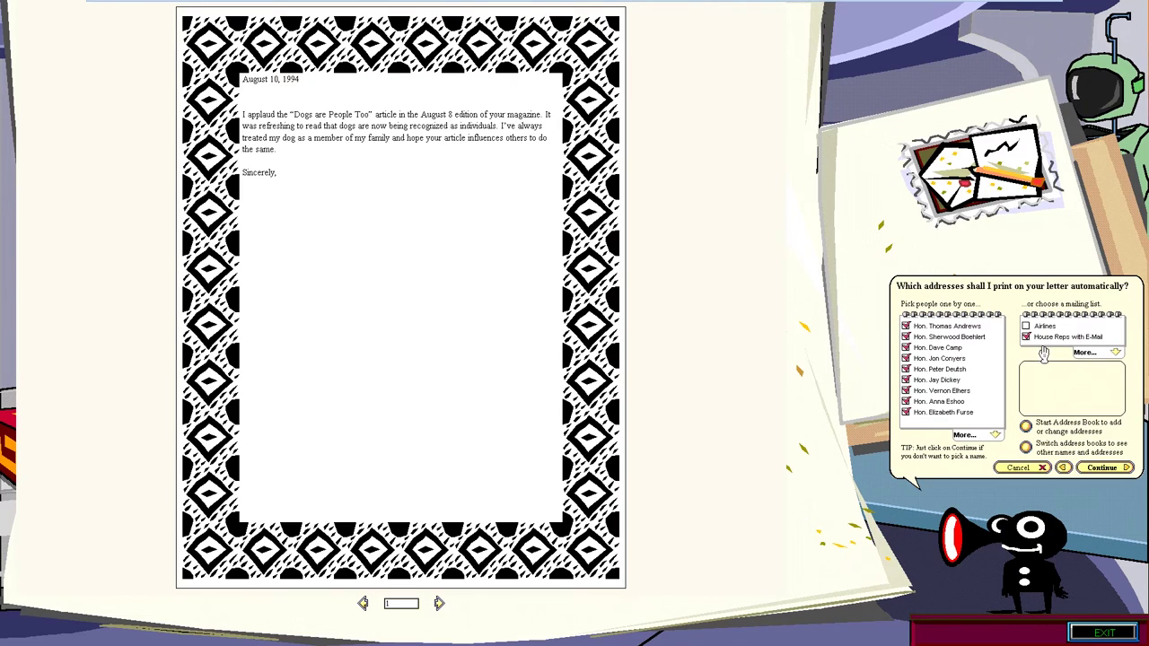
click(975, 440)
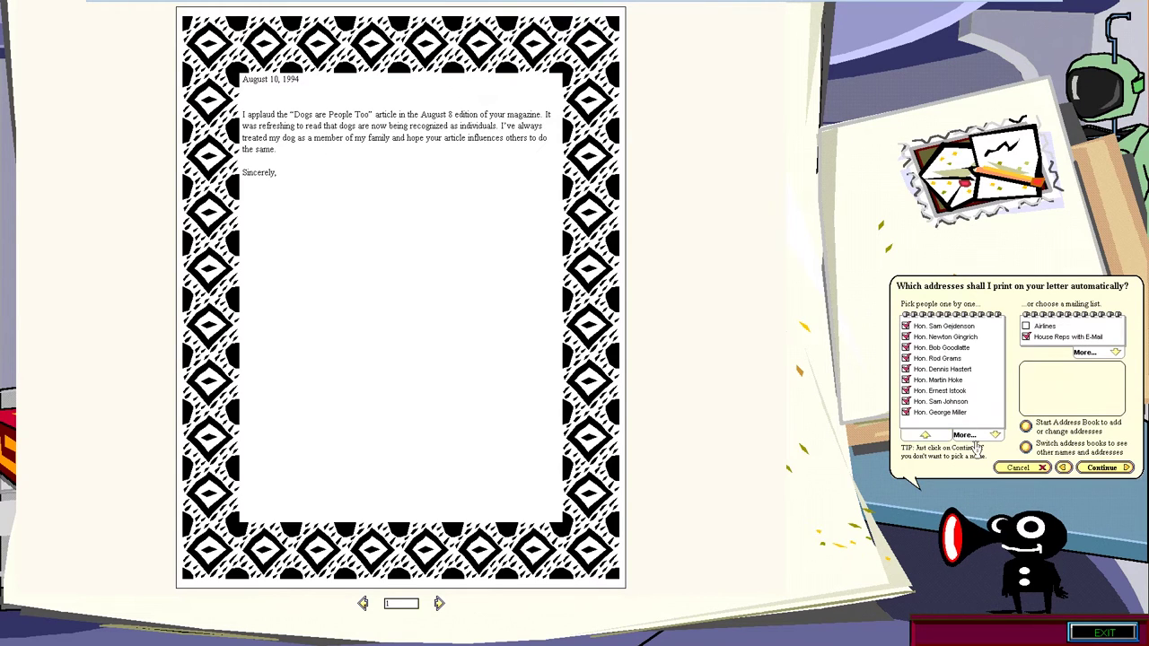
click(975, 439)
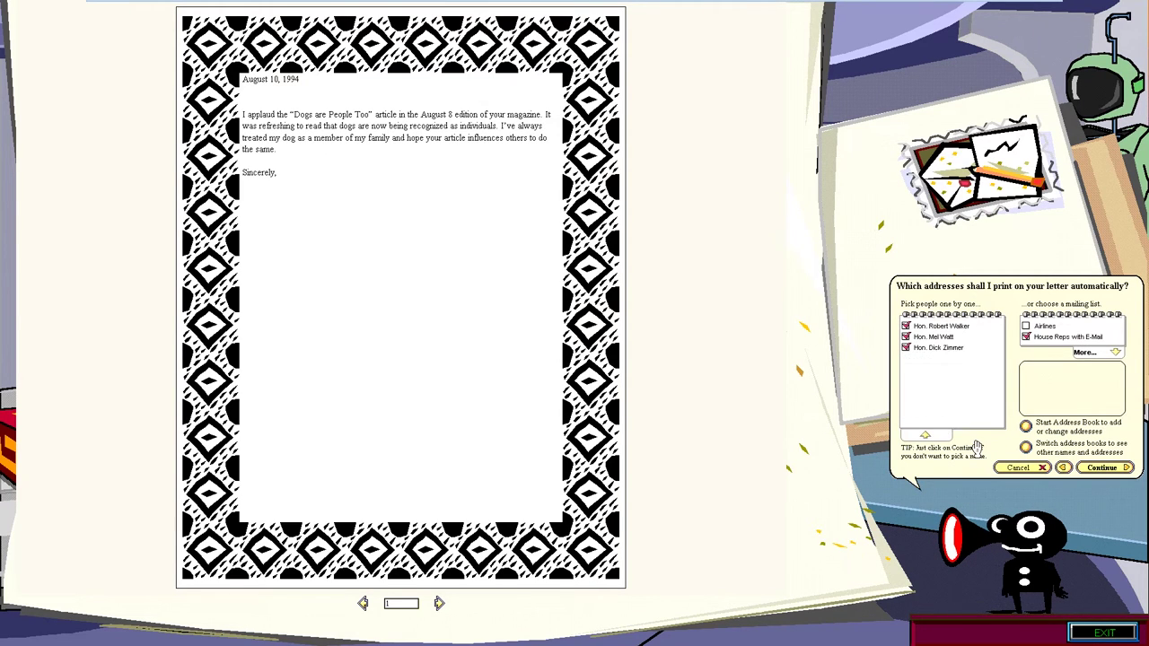
click(927, 437)
click(927, 436)
click(926, 436)
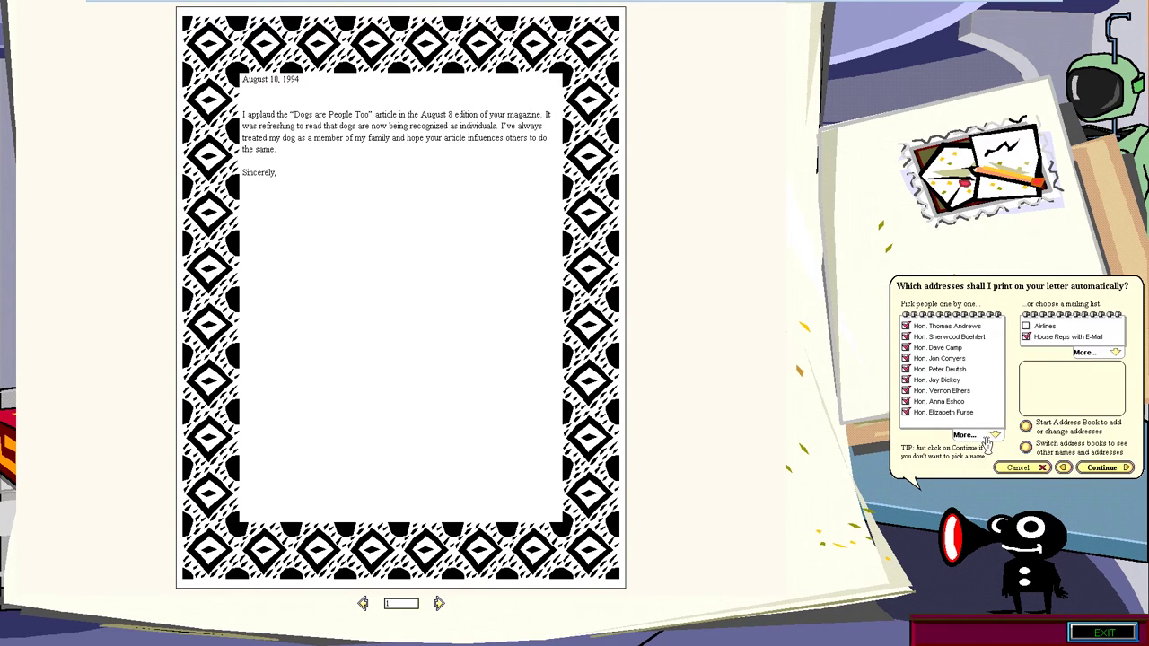
click(1118, 470)
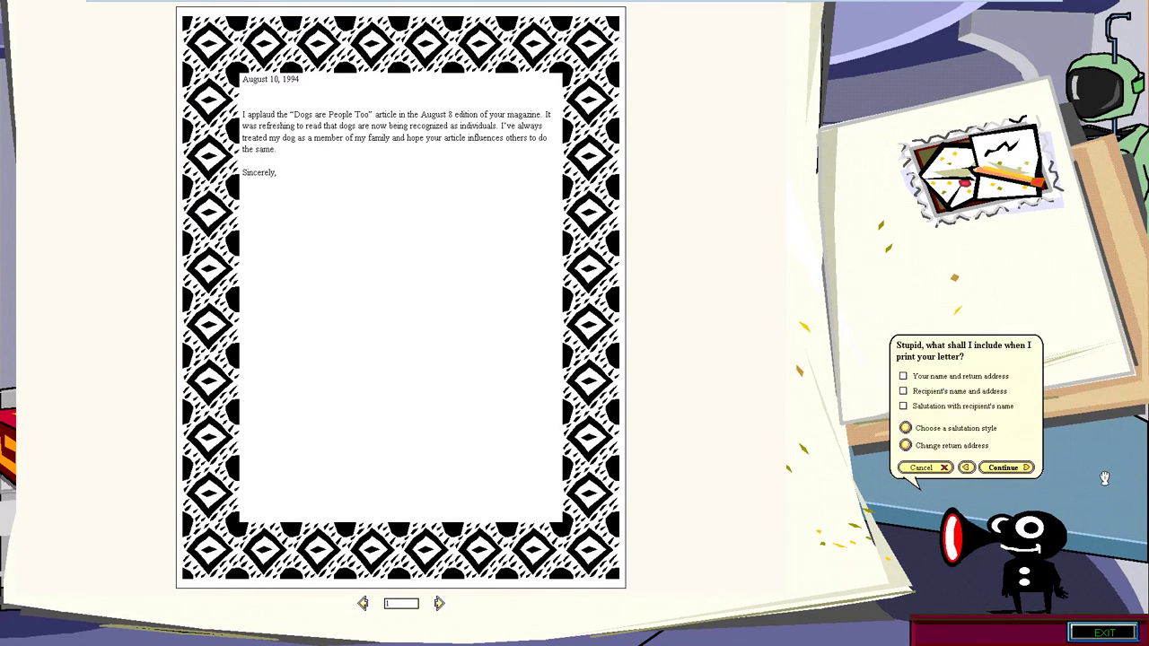
- Include the return address, recipient address and an informal salutation, then confirm the return address
click(947, 378)
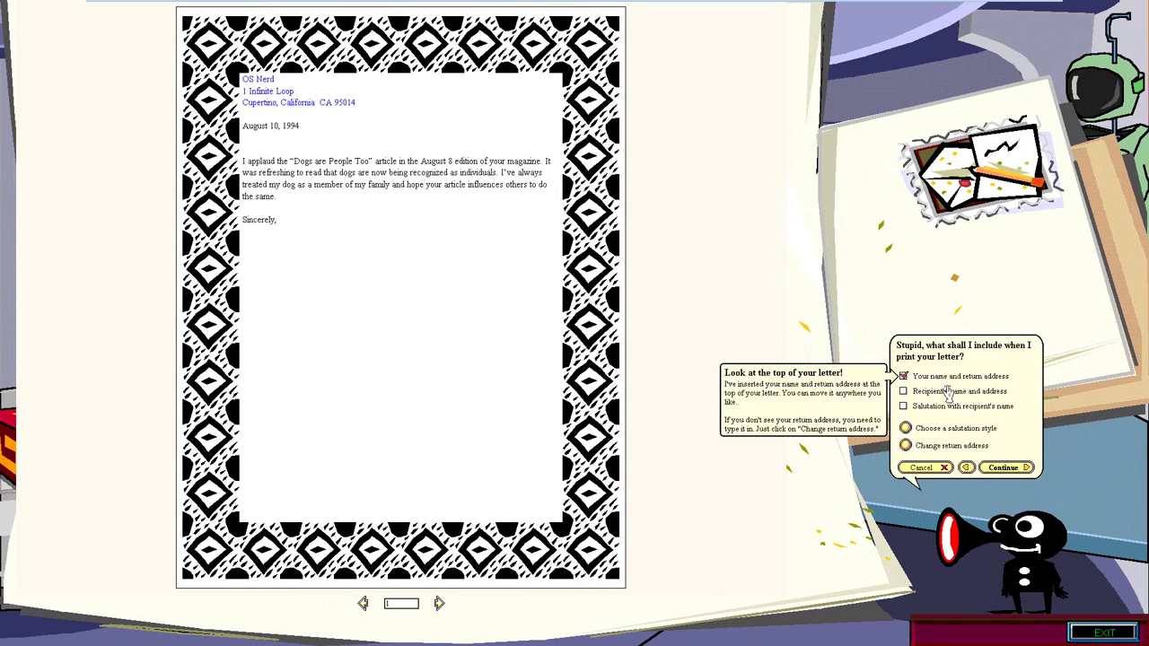
click(946, 392)
click(947, 407)
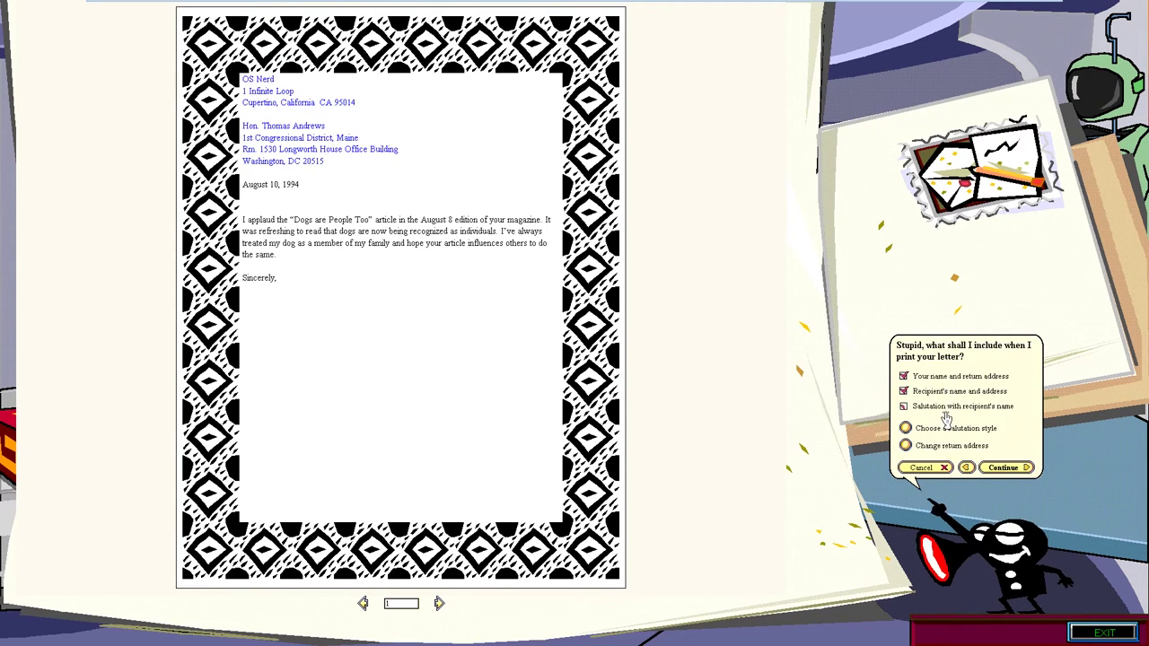
click(950, 428)
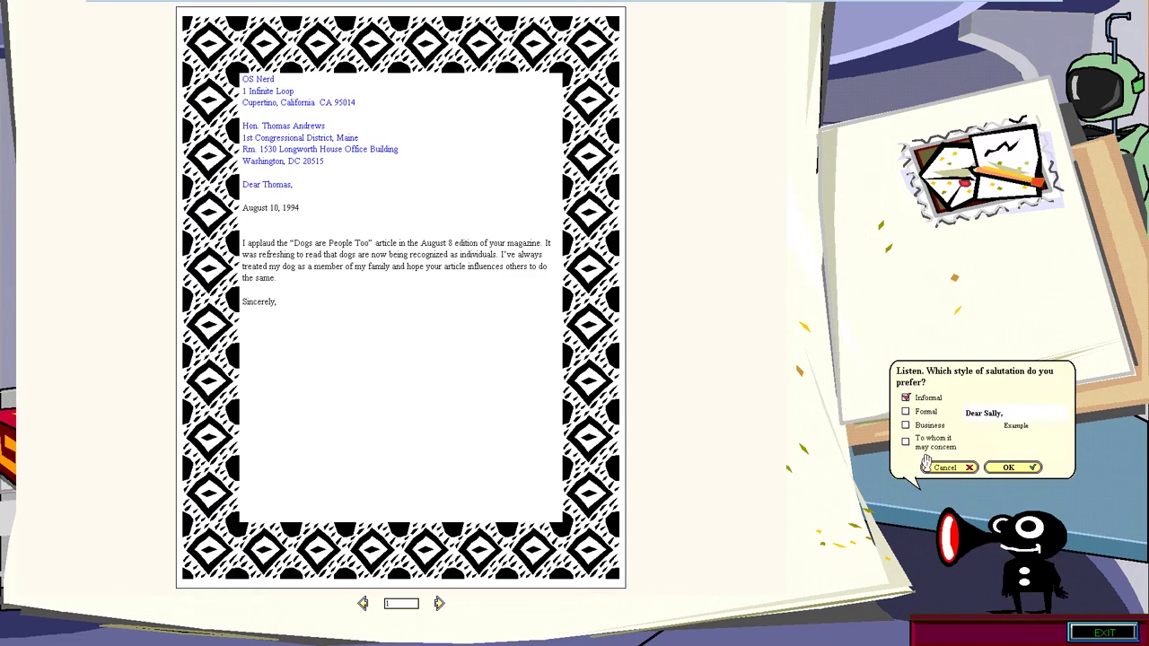
click(906, 412)
click(906, 399)
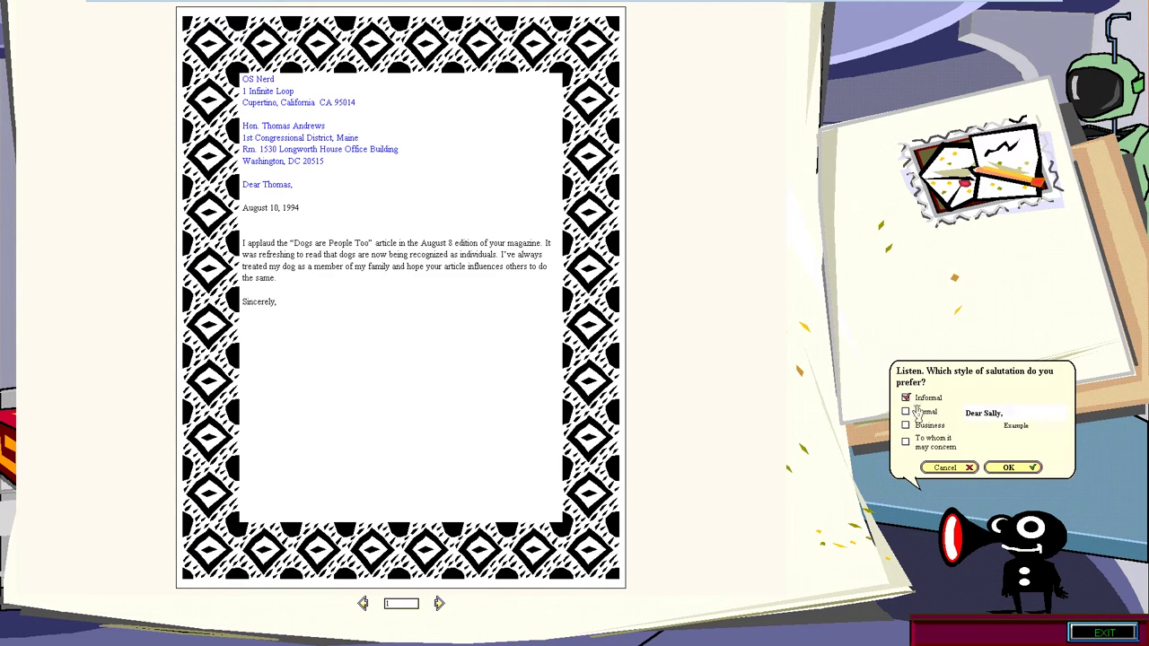
click(1003, 468)
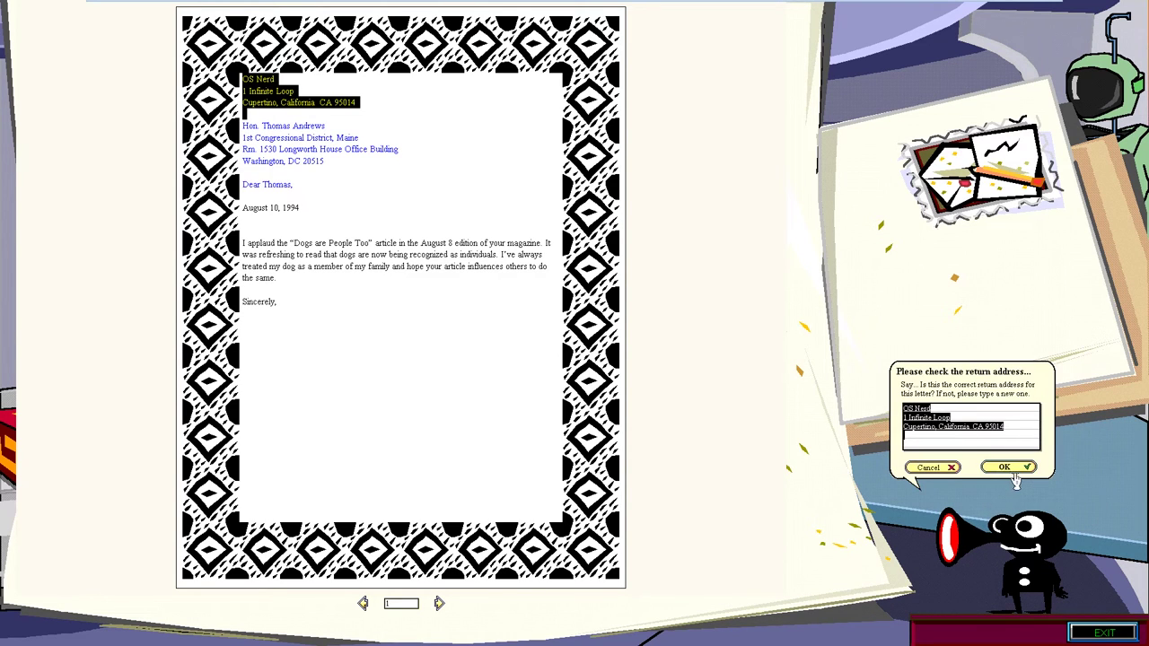
click(1005, 469)
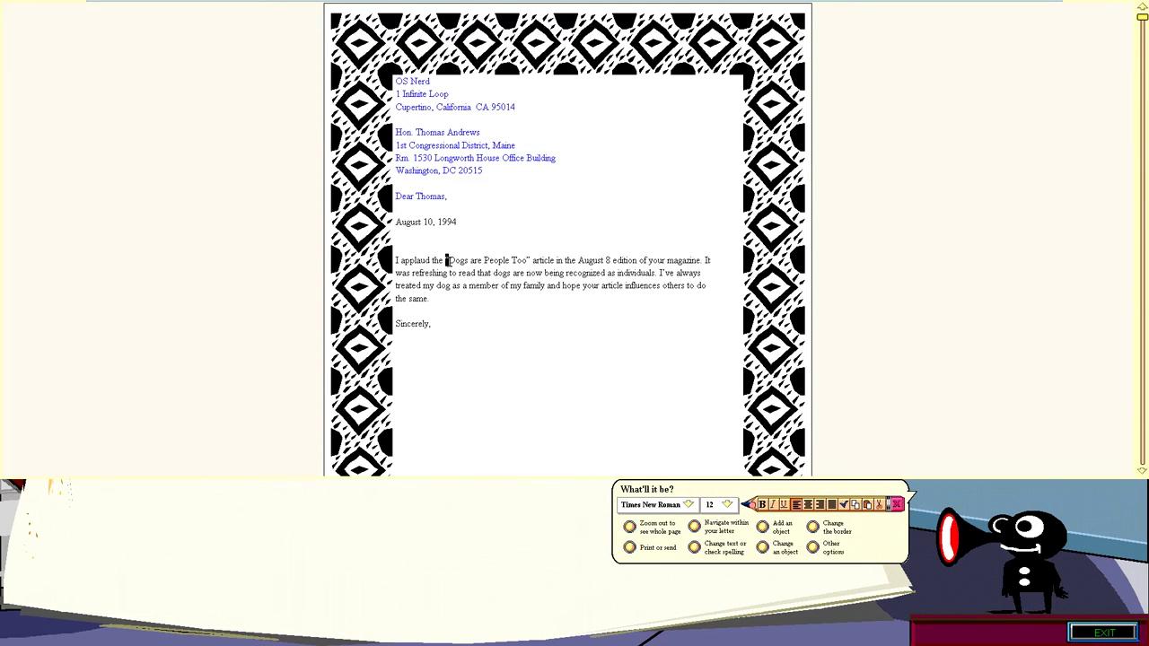
- Retitle the article 'Microsoft Bob Sucks', replace 'individuals' with 'Bob users', then exit Letter Writer
drag(450, 260, 503, 261)
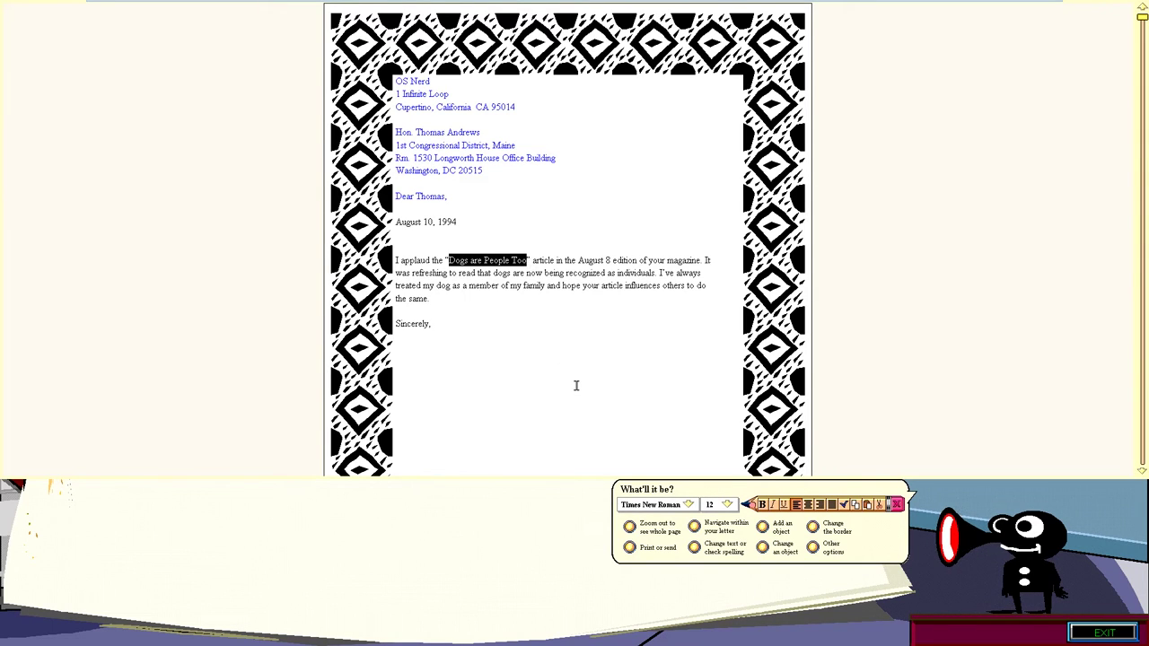
text(Microsoft Bob Sucks)
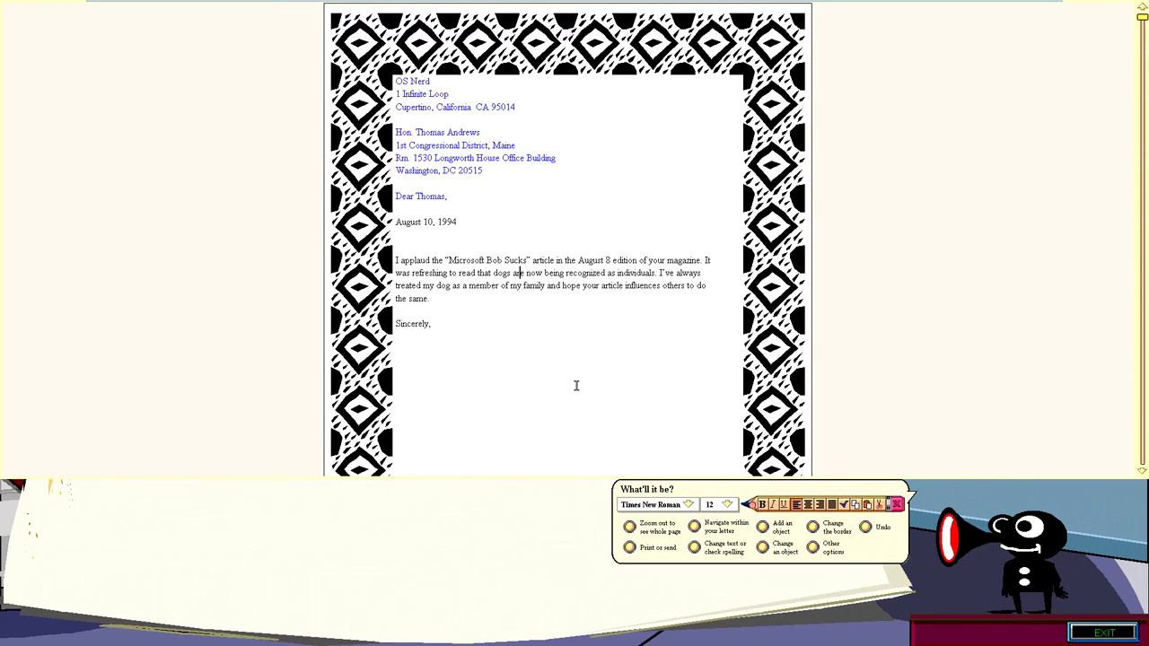
double_click(634, 273)
text(Bob users)
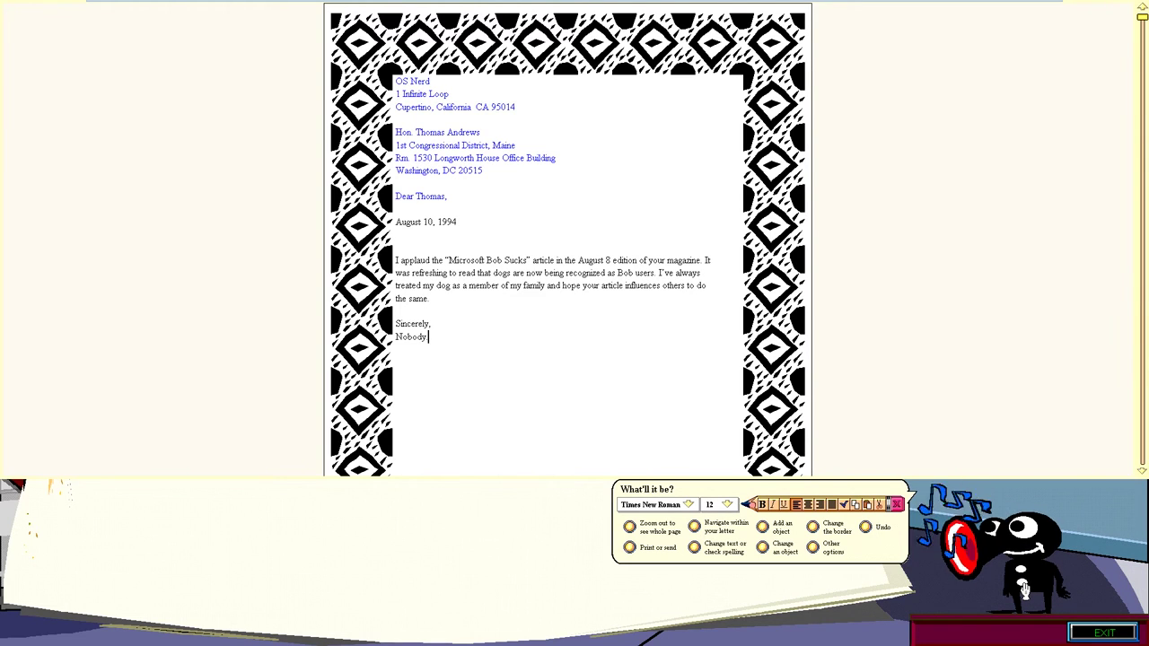
click(1085, 632)
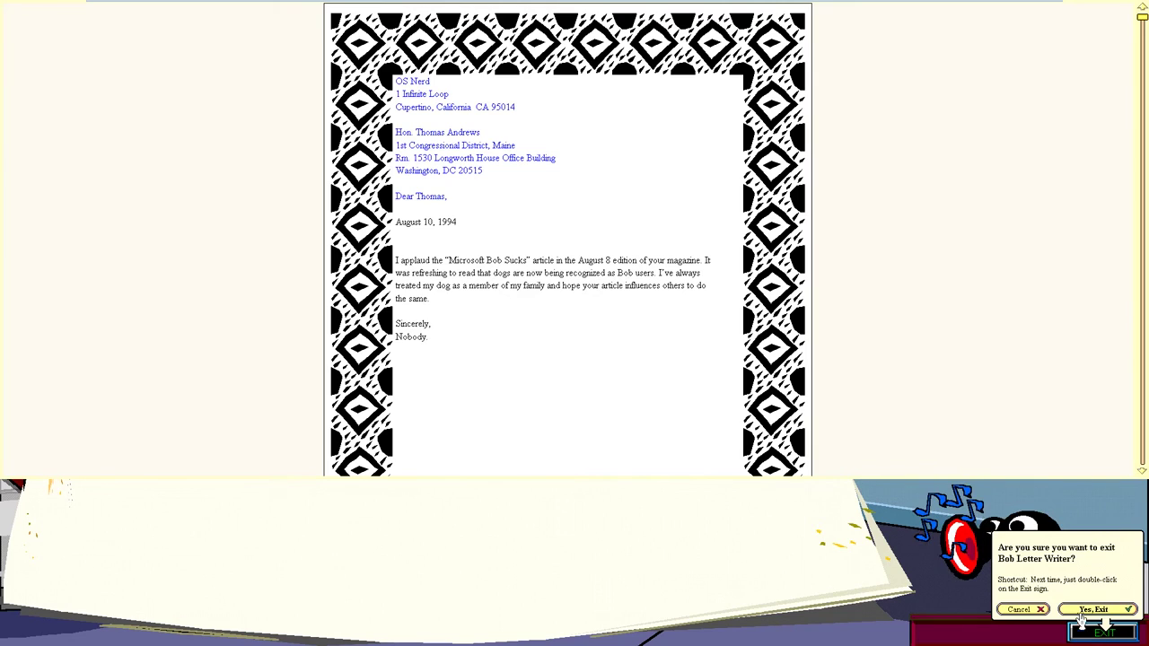
click(1096, 609)
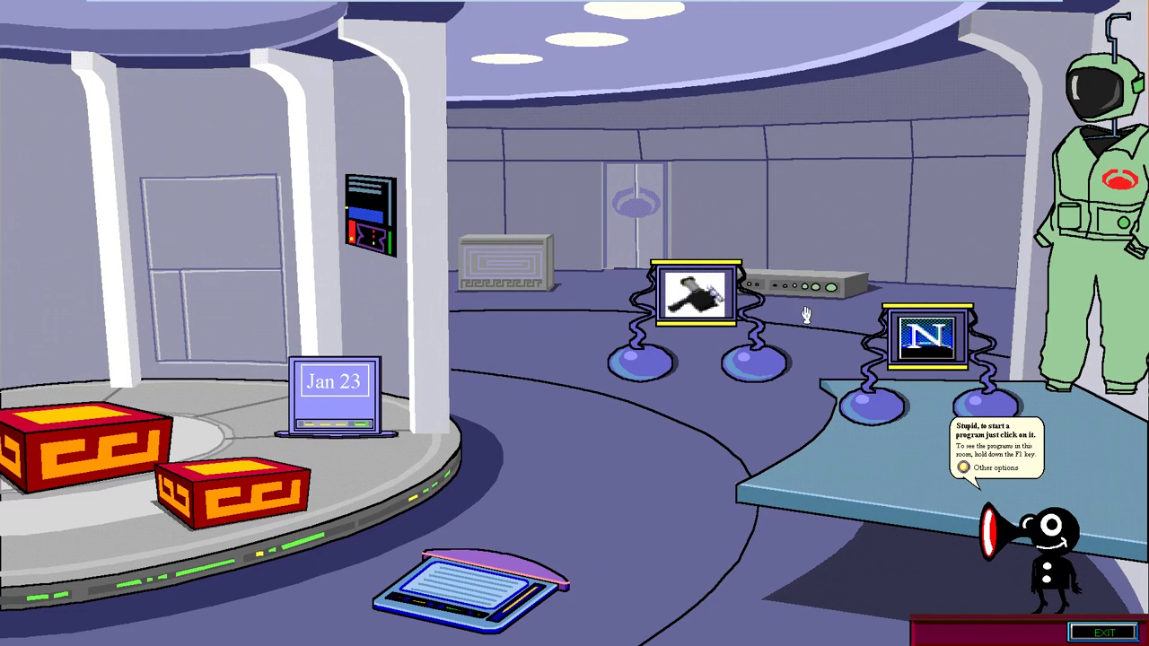
click(922, 328)
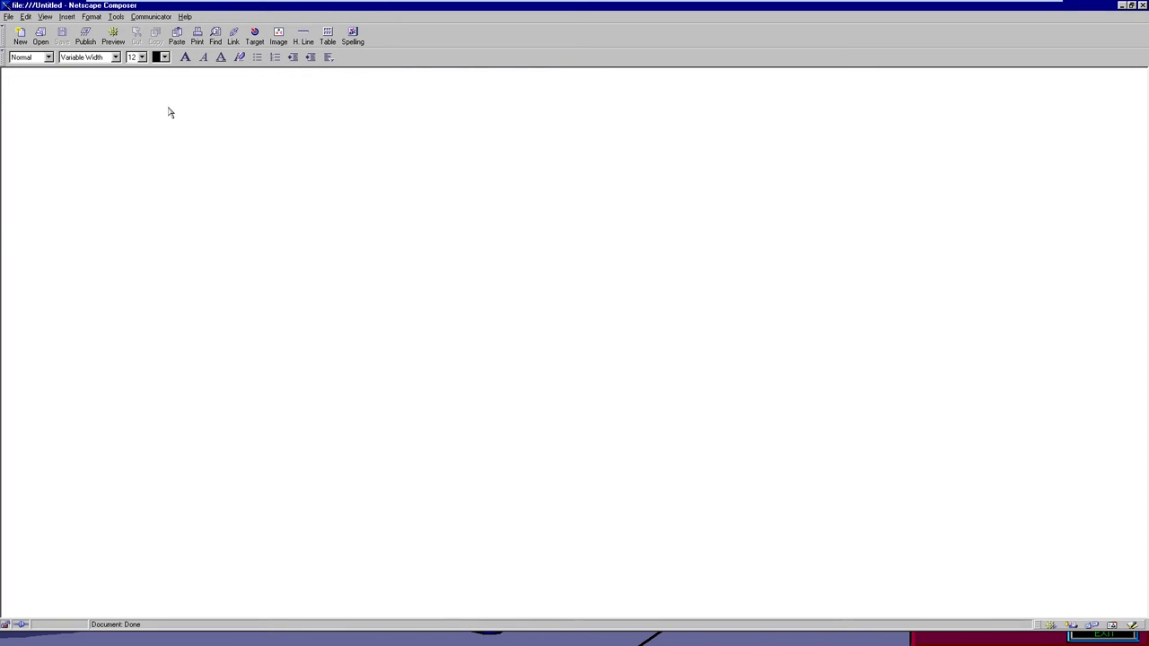
click(1142, 5)
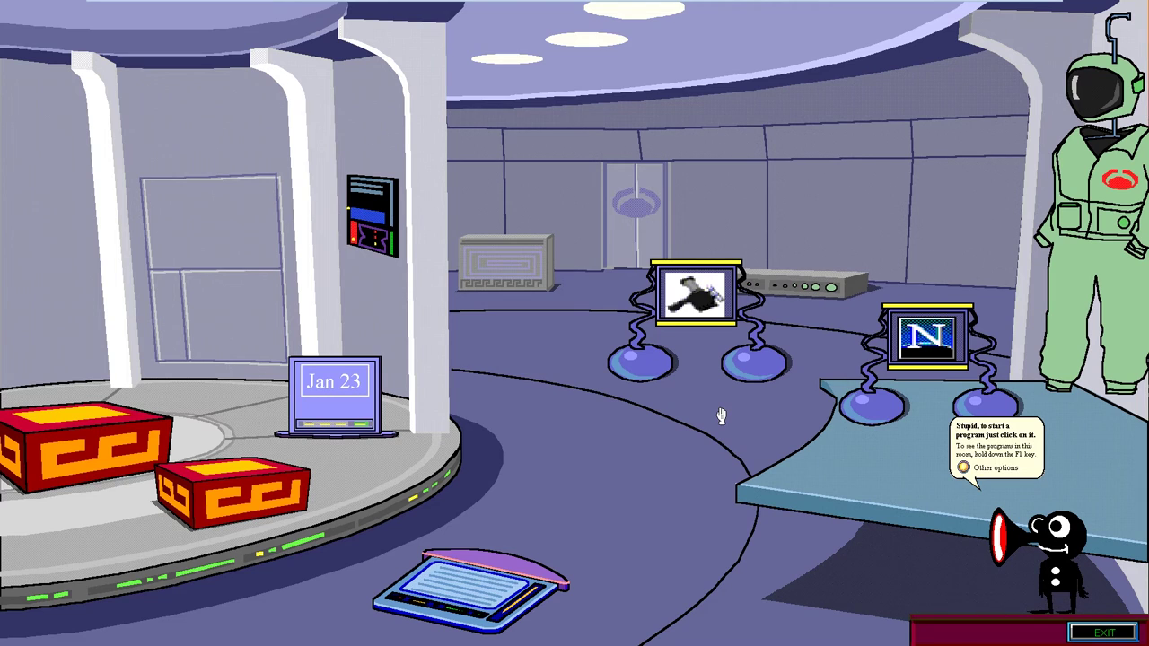
mouse_move(367, 192)
mouse_down()
mouse_move(214, 216)
mouse_move(365, 196)
mouse_move(366, 184)
mouse_up()
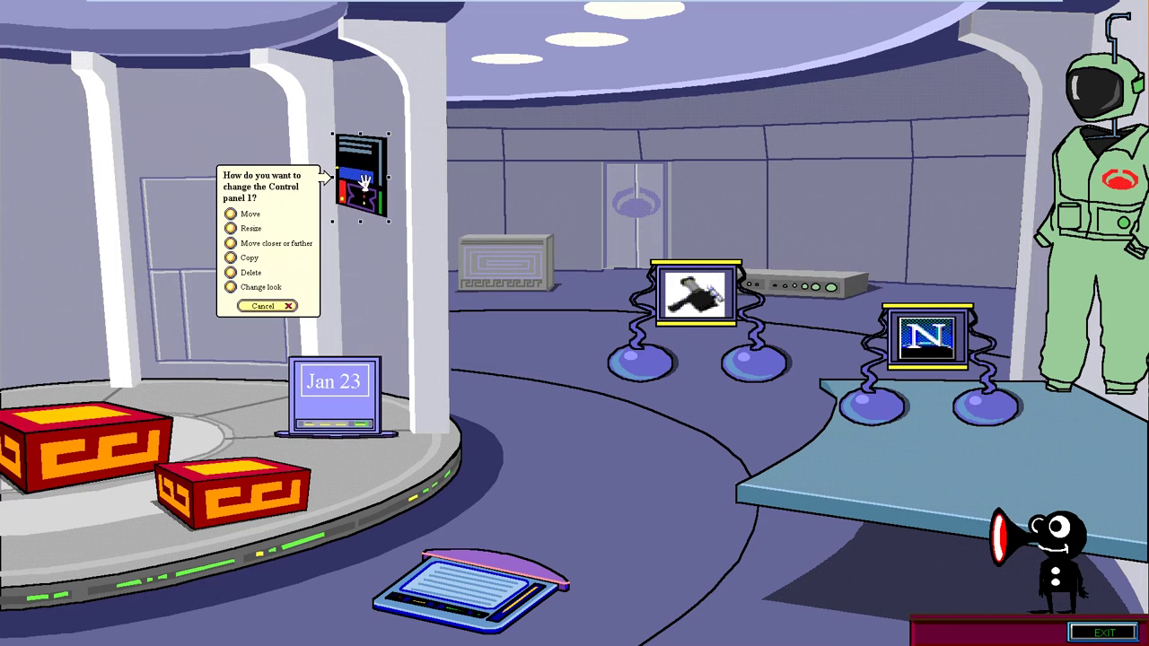
- Resize the wall control panel much larger and move it to the room's left side
click(384, 226)
click(368, 180)
drag(388, 219, 448, 293)
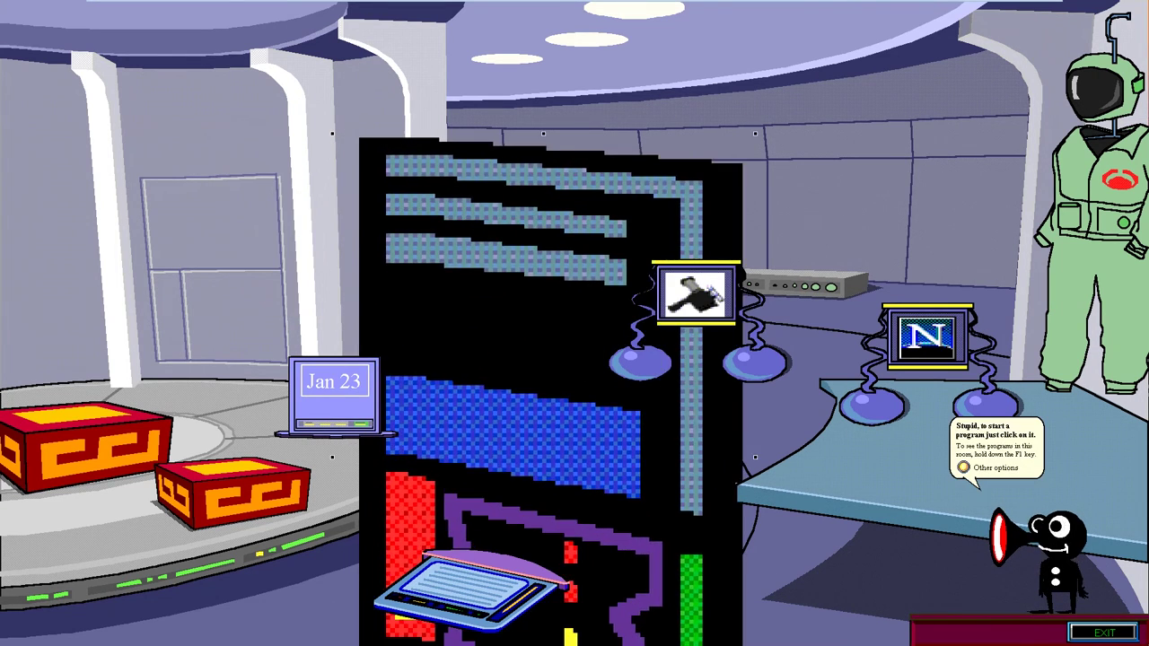
drag(568, 402, 272, 200)
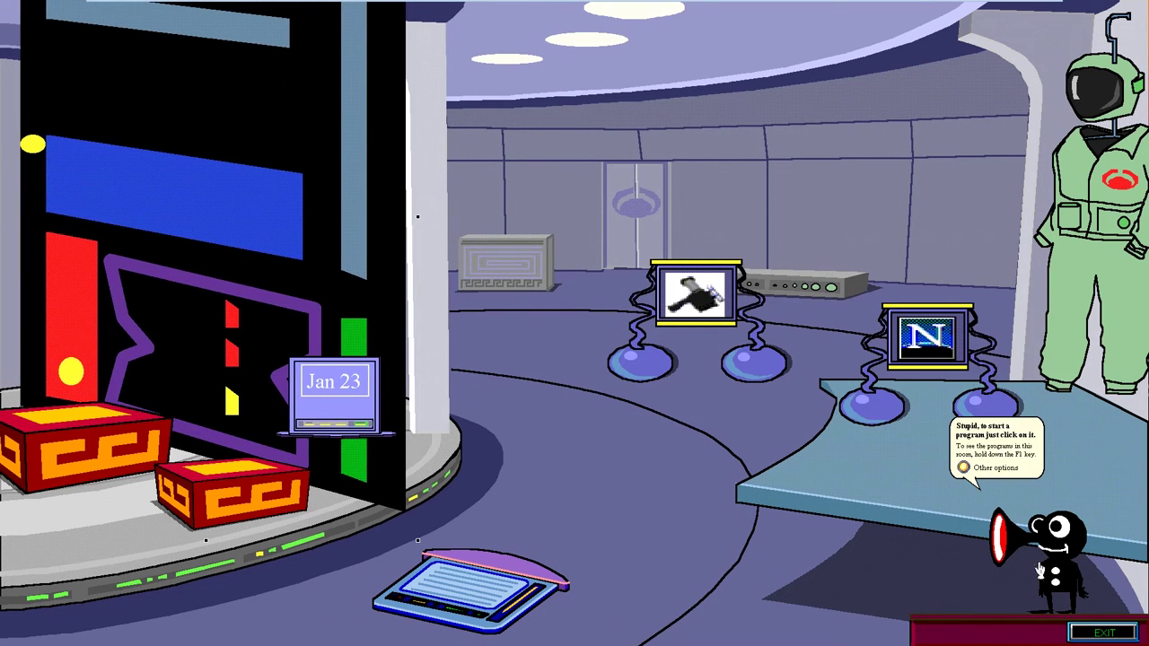
click(964, 467)
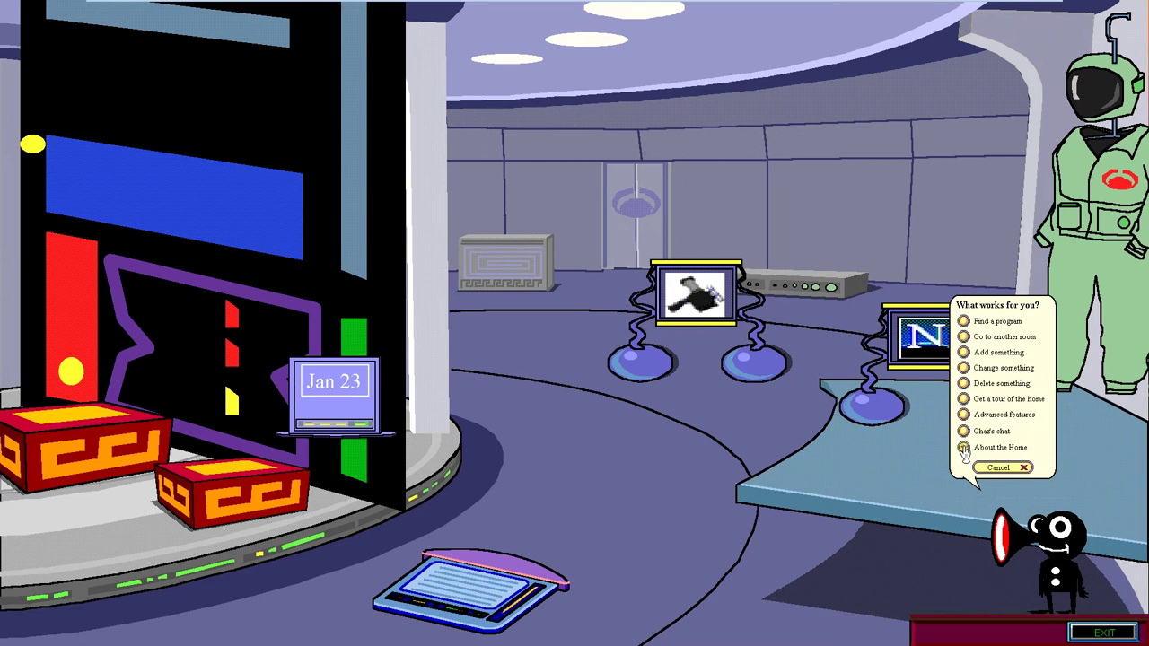
click(964, 448)
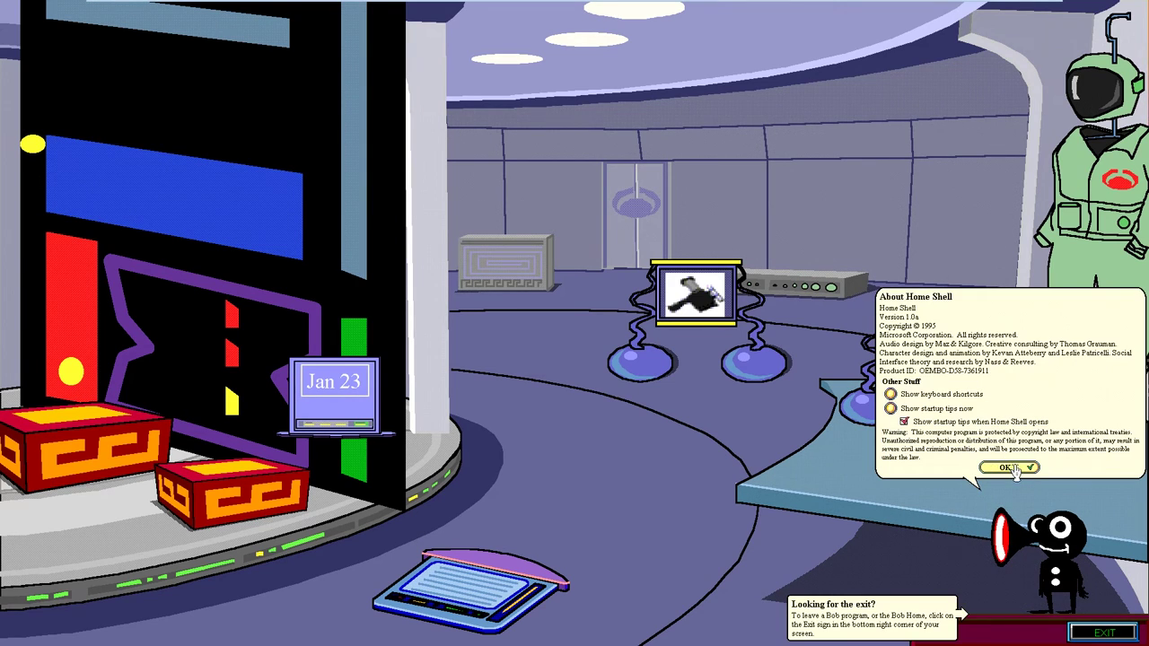
click(1009, 468)
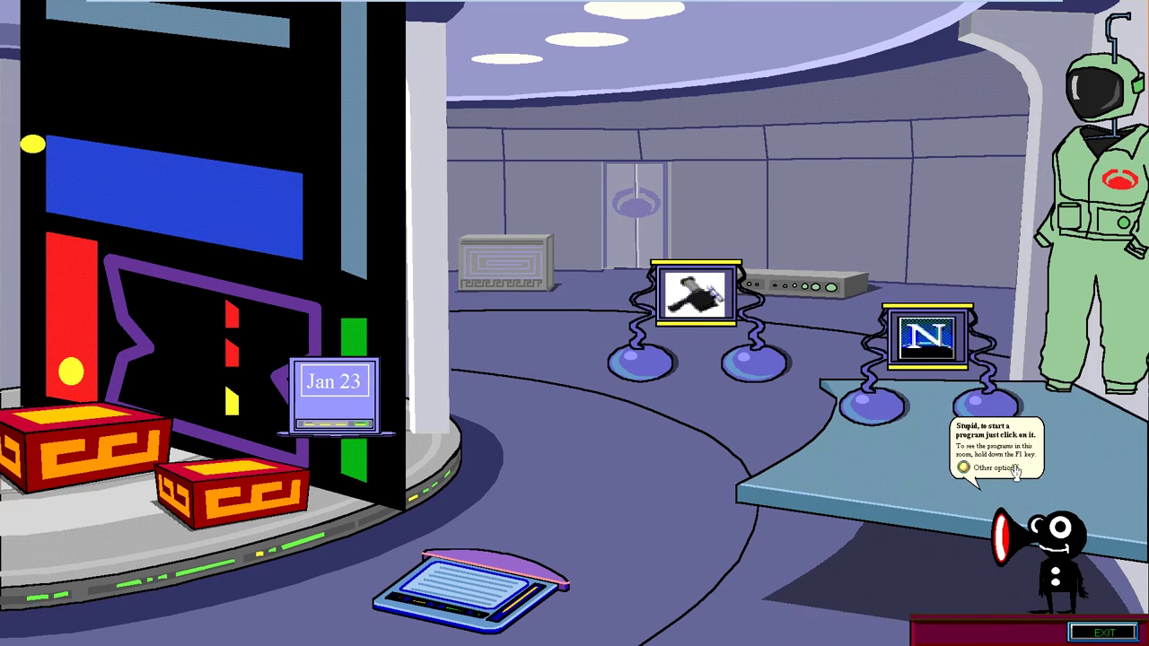
click(965, 469)
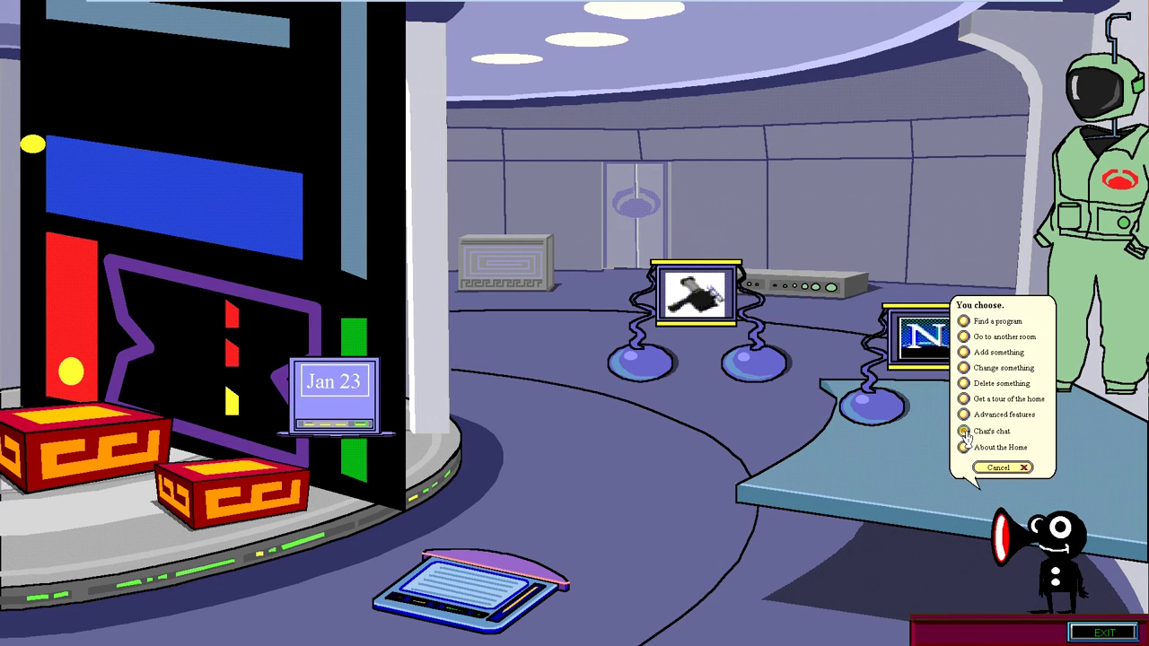
click(964, 432)
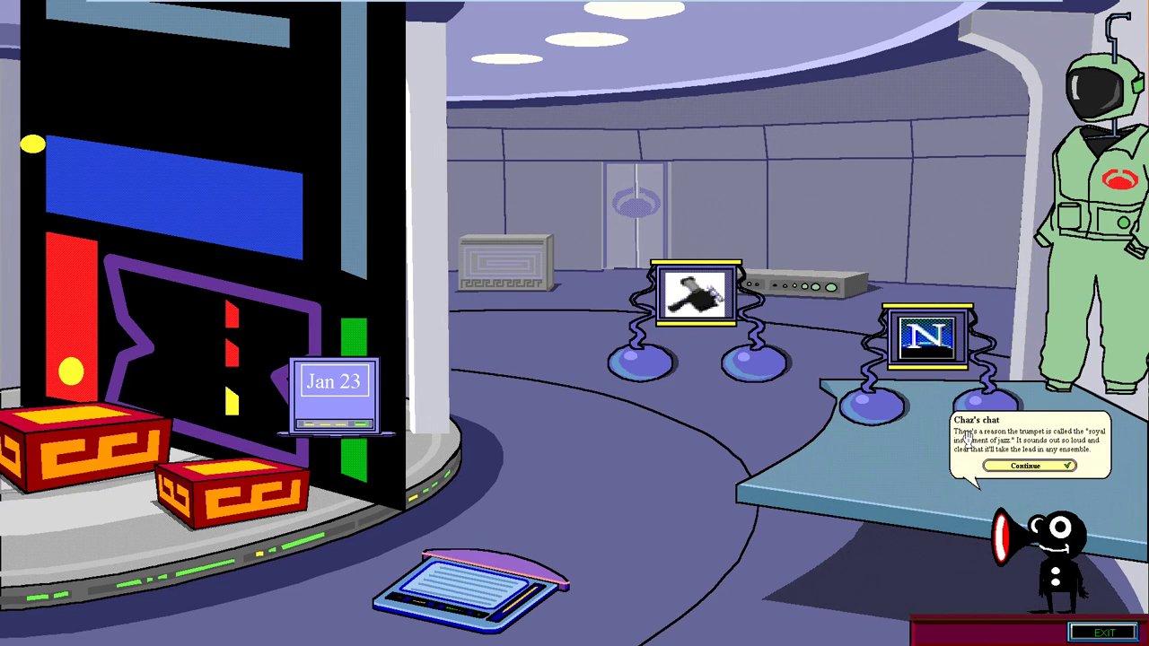
click(1024, 468)
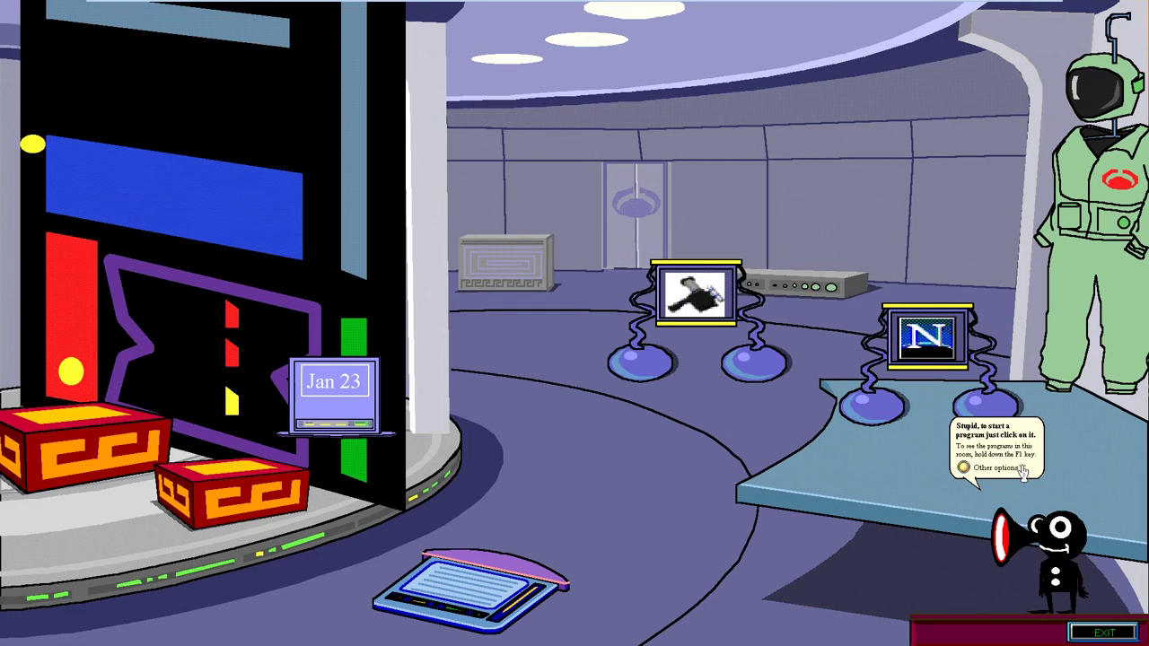
click(966, 469)
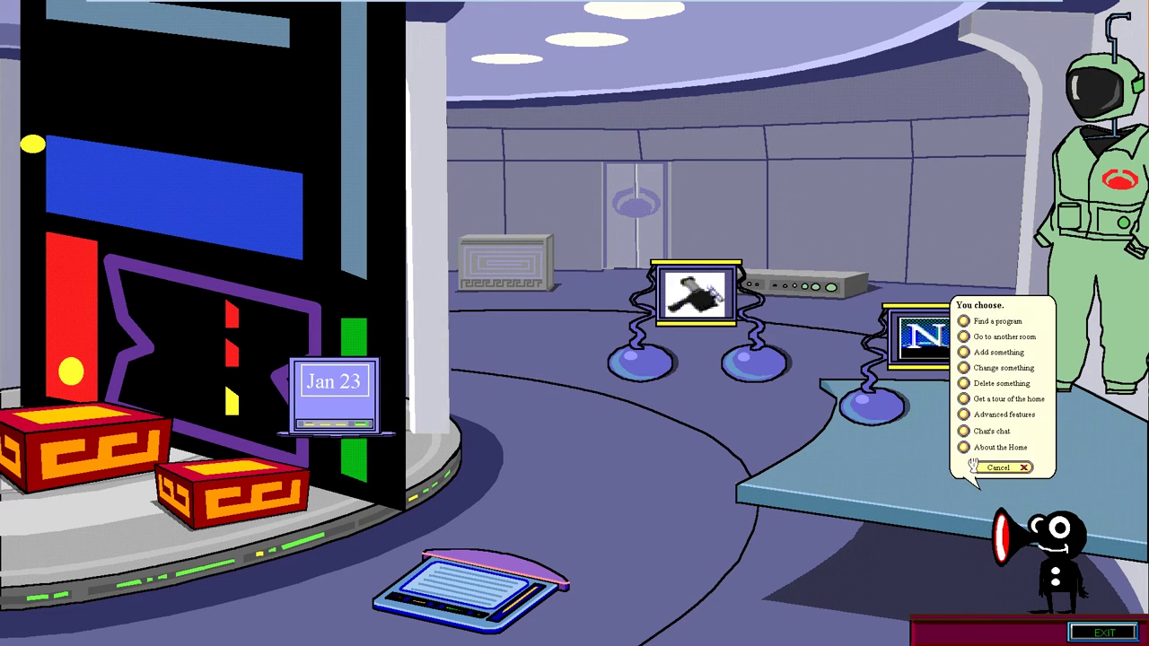
click(966, 400)
click(1071, 476)
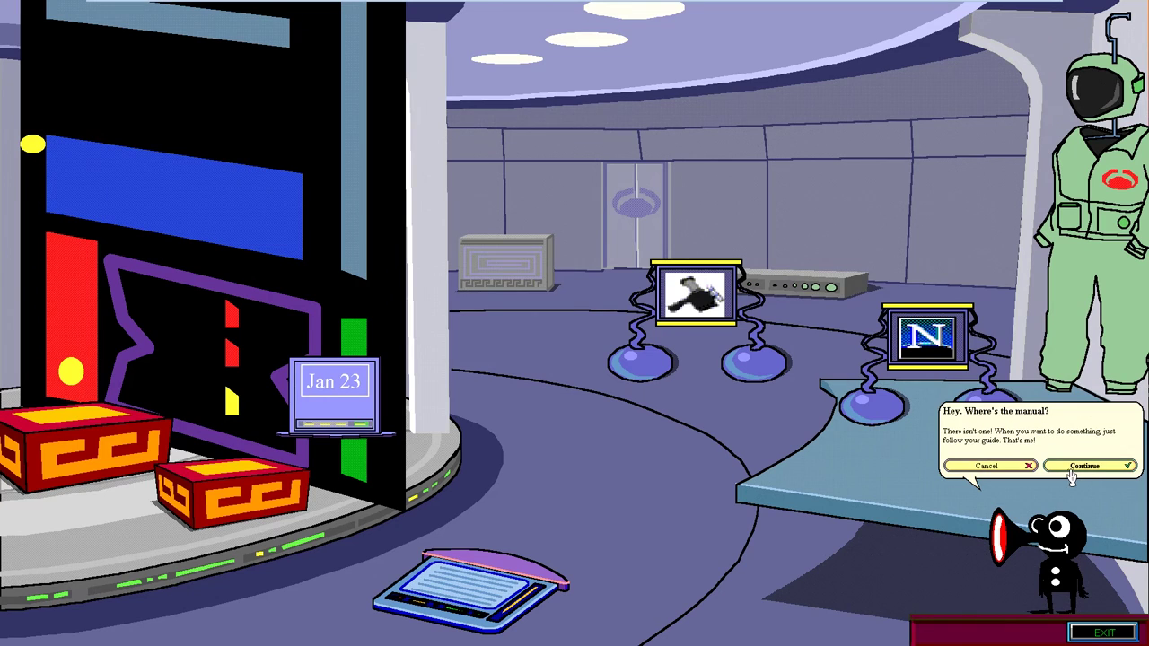
click(1071, 477)
click(1071, 477)
click(1071, 477)
click(1071, 476)
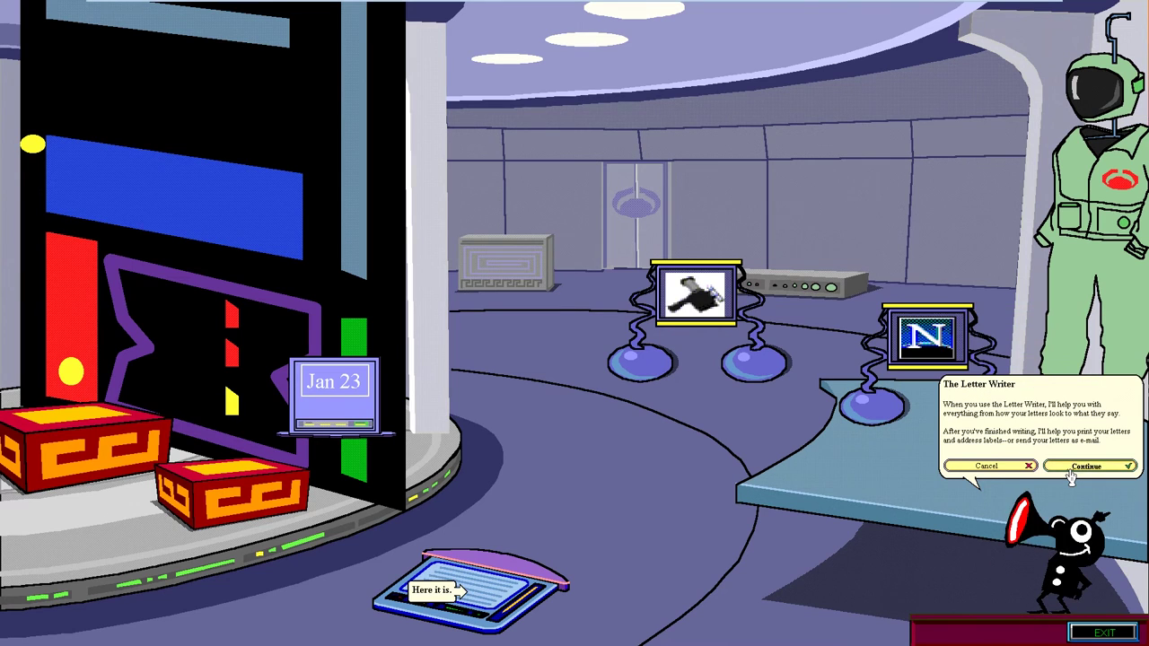
click(1071, 476)
click(1071, 477)
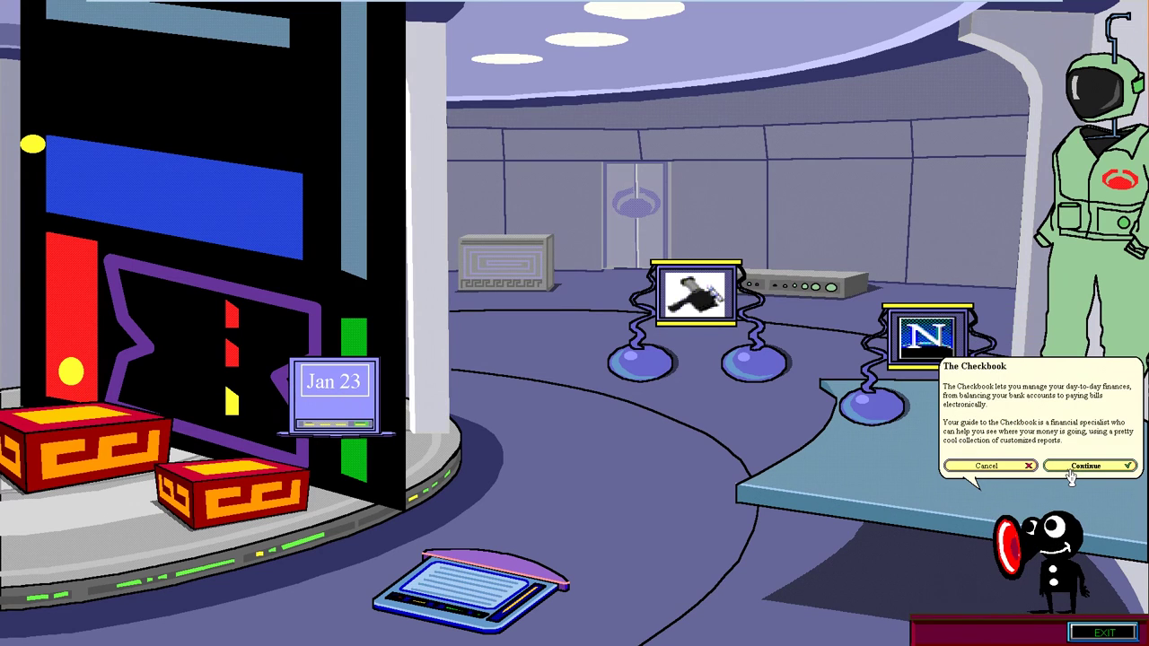
click(978, 469)
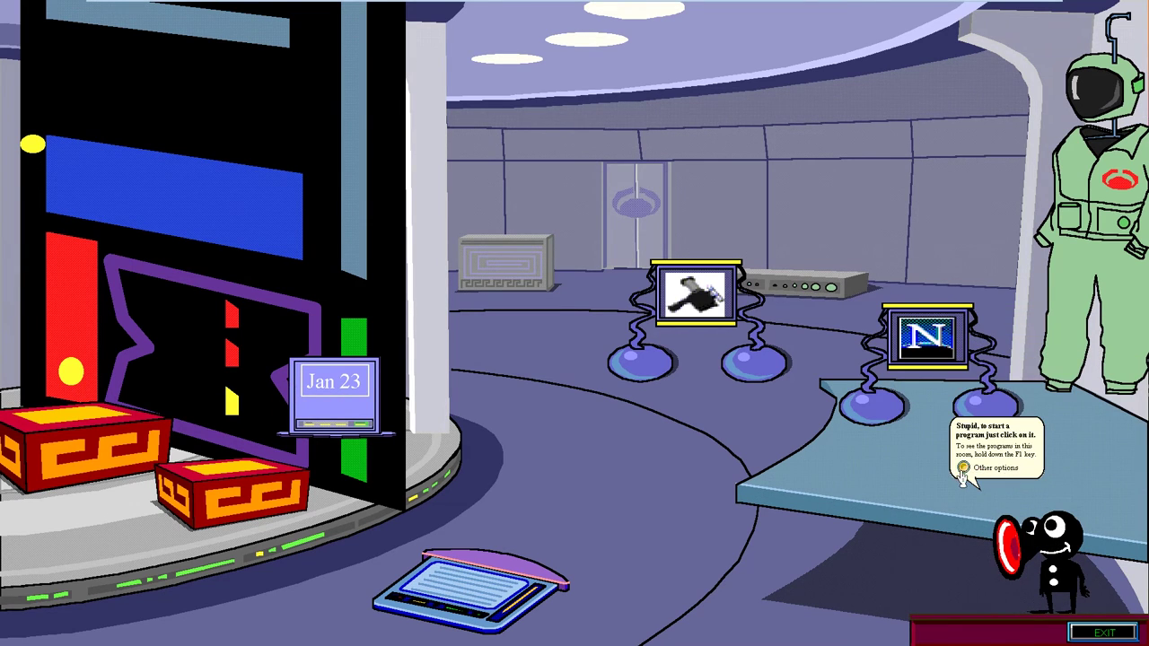
click(960, 471)
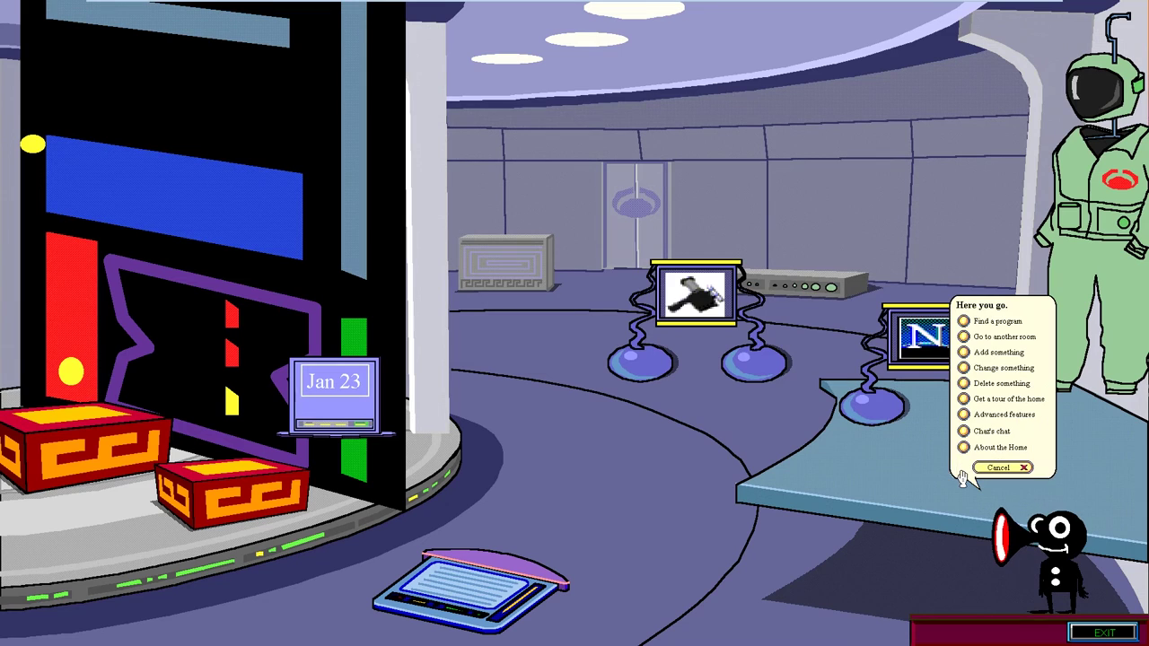
click(965, 338)
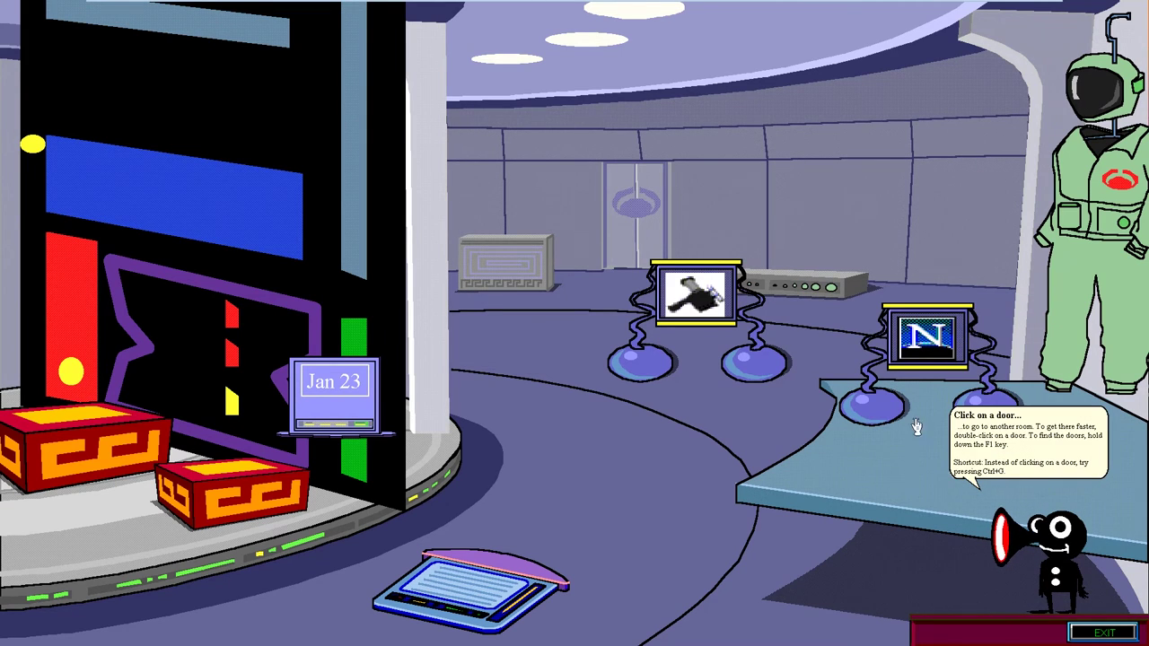
click(1002, 469)
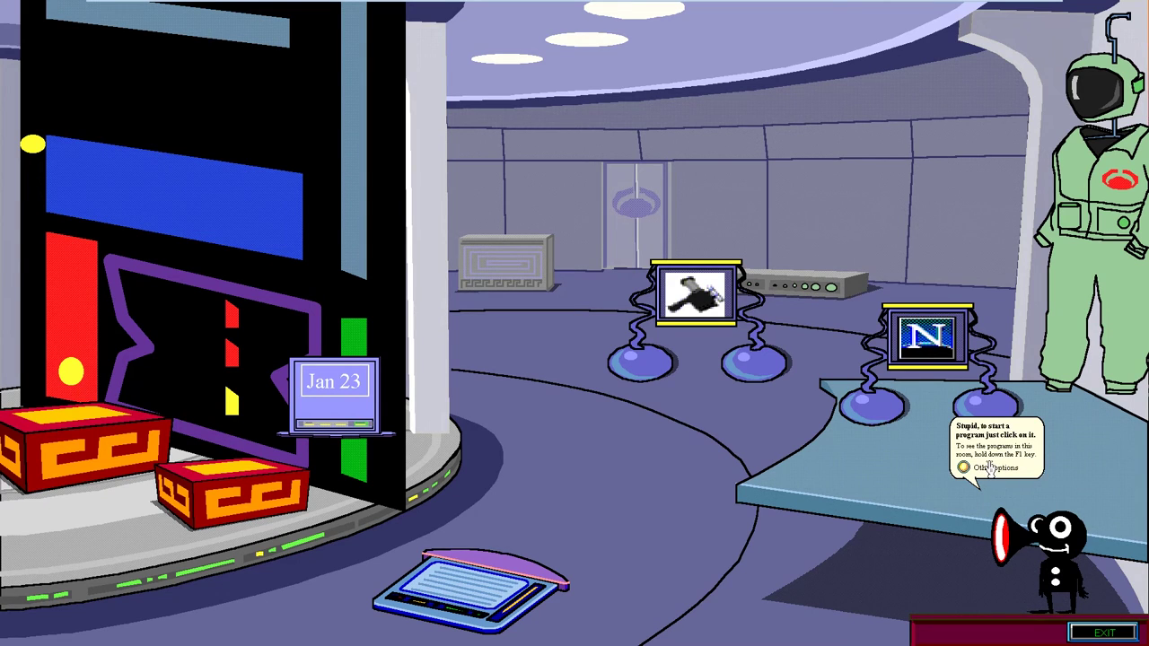
- Use the door to go to the Public Family Room, after previewing the Study, Mouse Hole and Safe
click(631, 228)
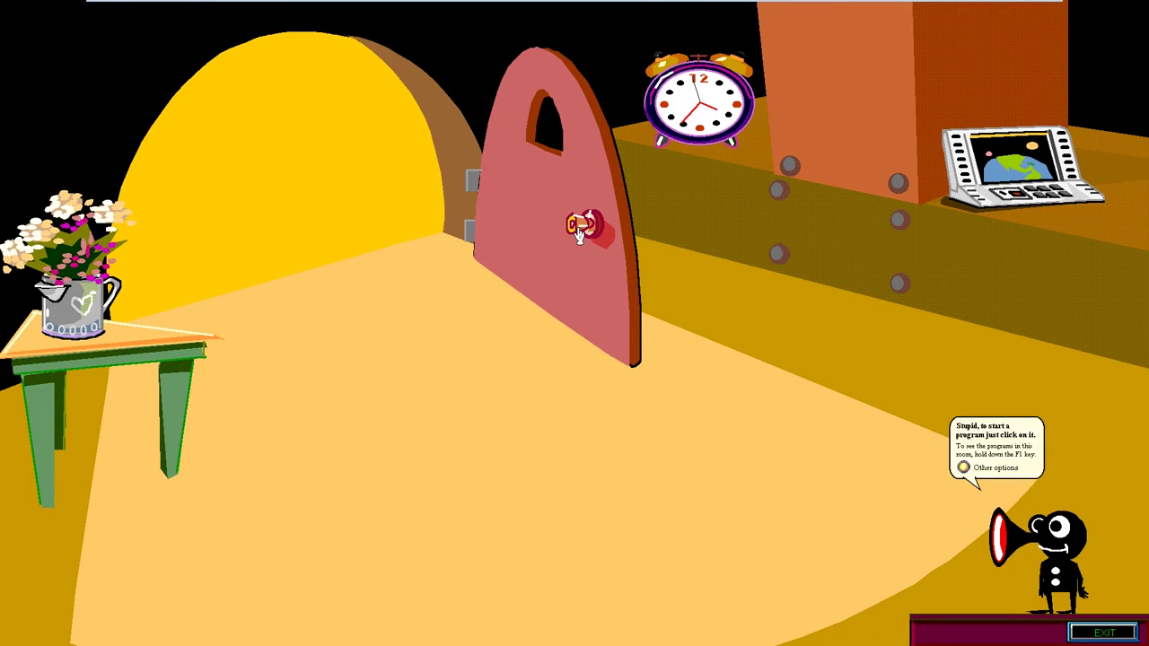
click(579, 230)
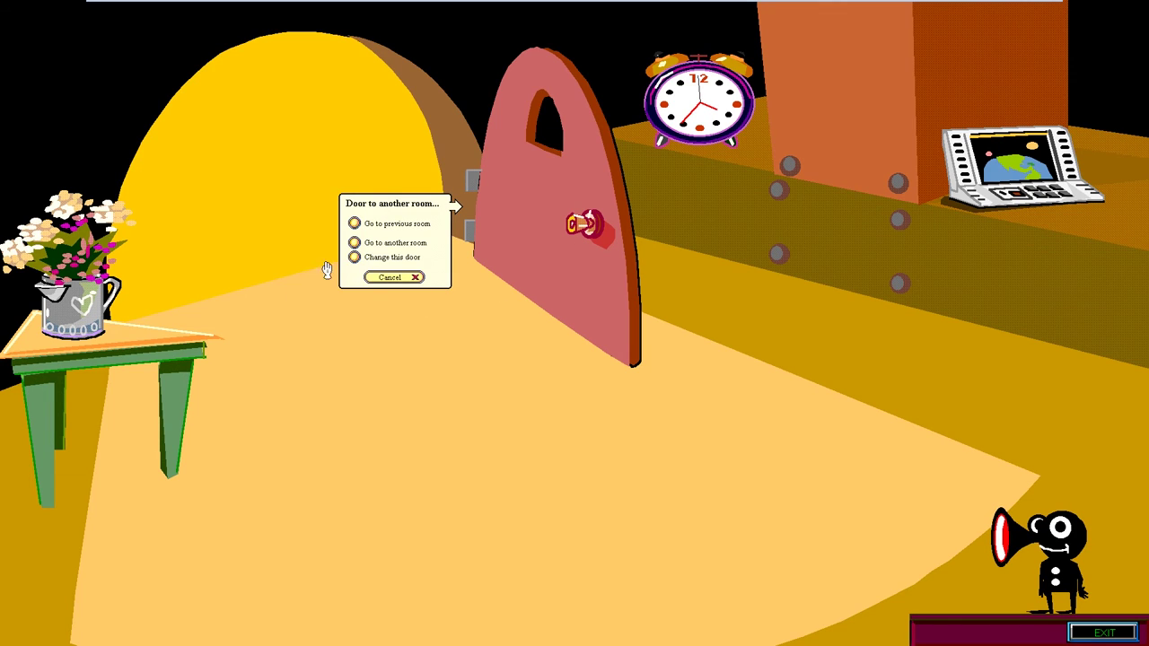
click(355, 244)
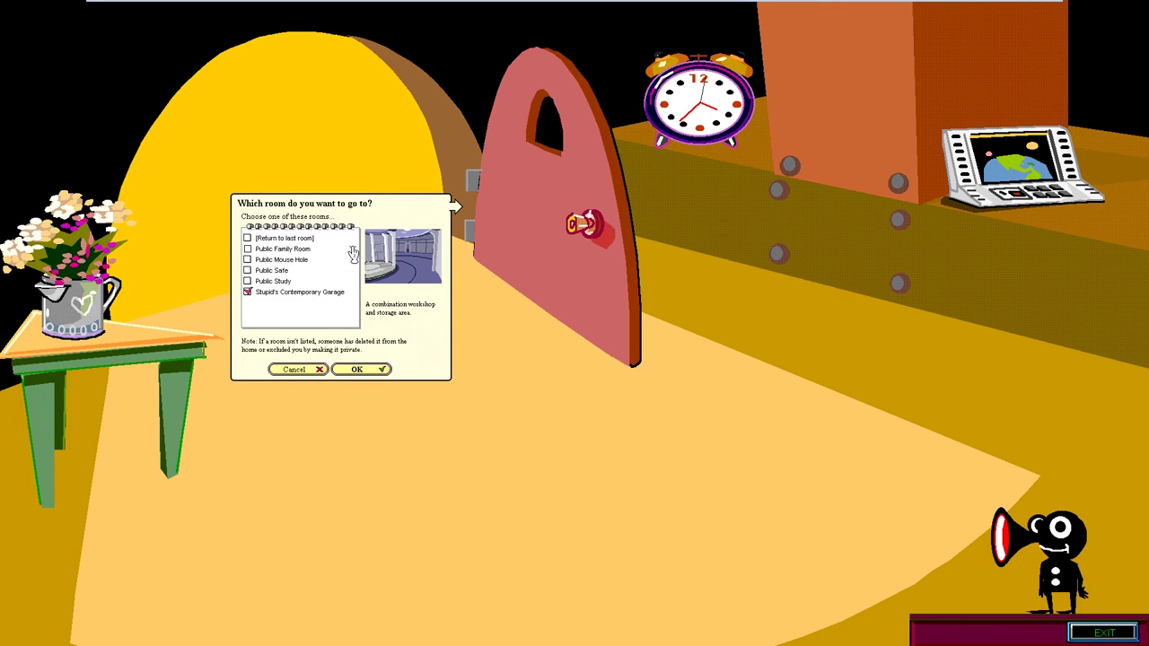
click(267, 282)
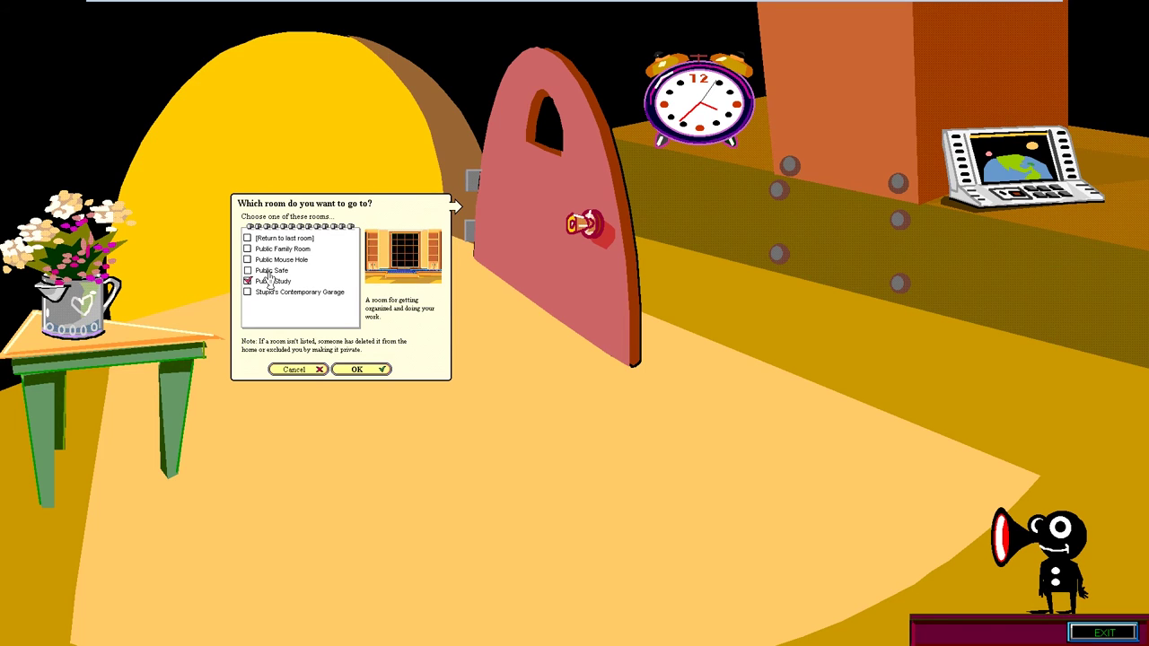
click(270, 259)
click(270, 251)
click(269, 271)
click(269, 248)
click(376, 369)
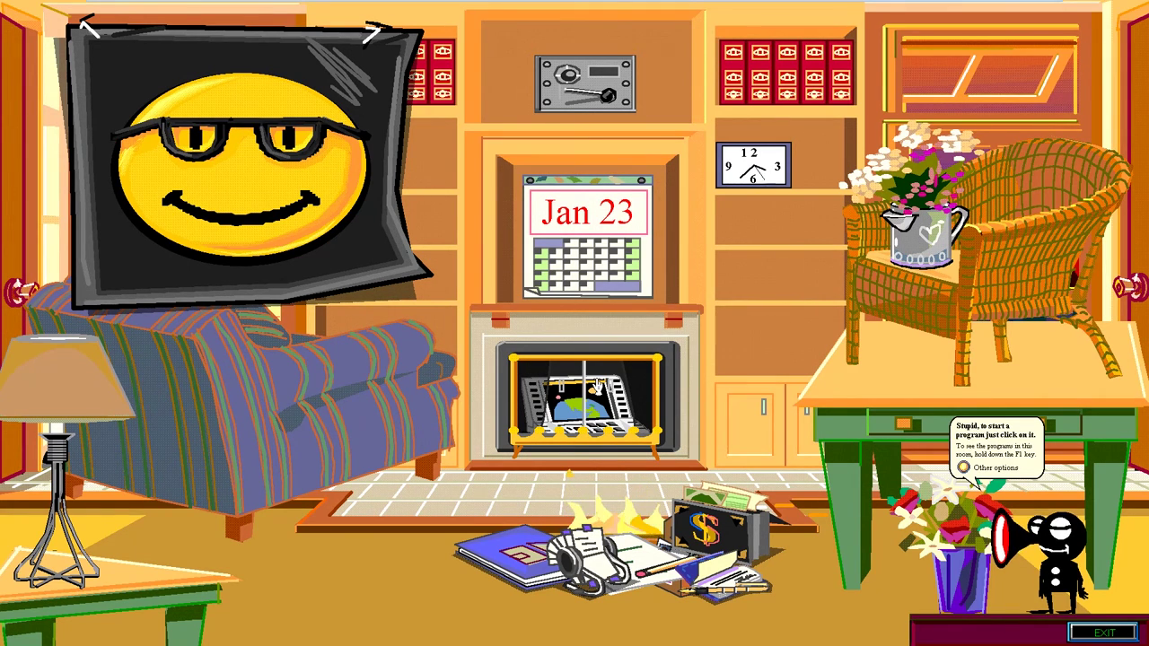
- Push the Bob poster behind the bookshelf, then reset it to close and bring up the guide's options
right_click(158, 197)
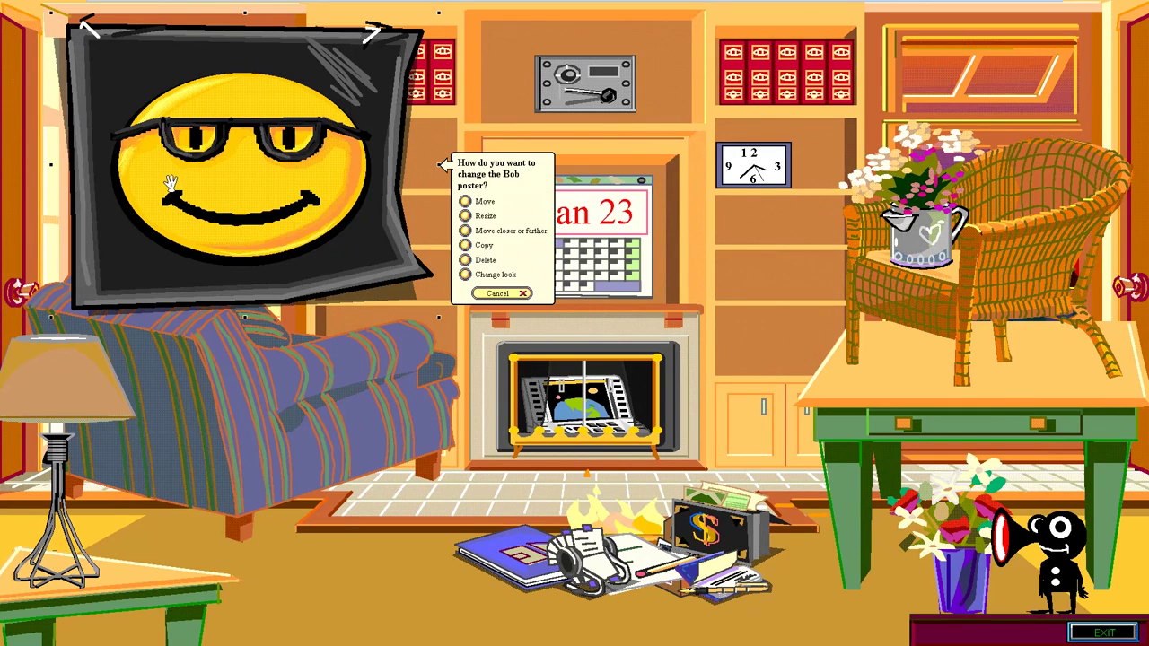
click(465, 231)
drag(485, 218, 537, 223)
click(518, 236)
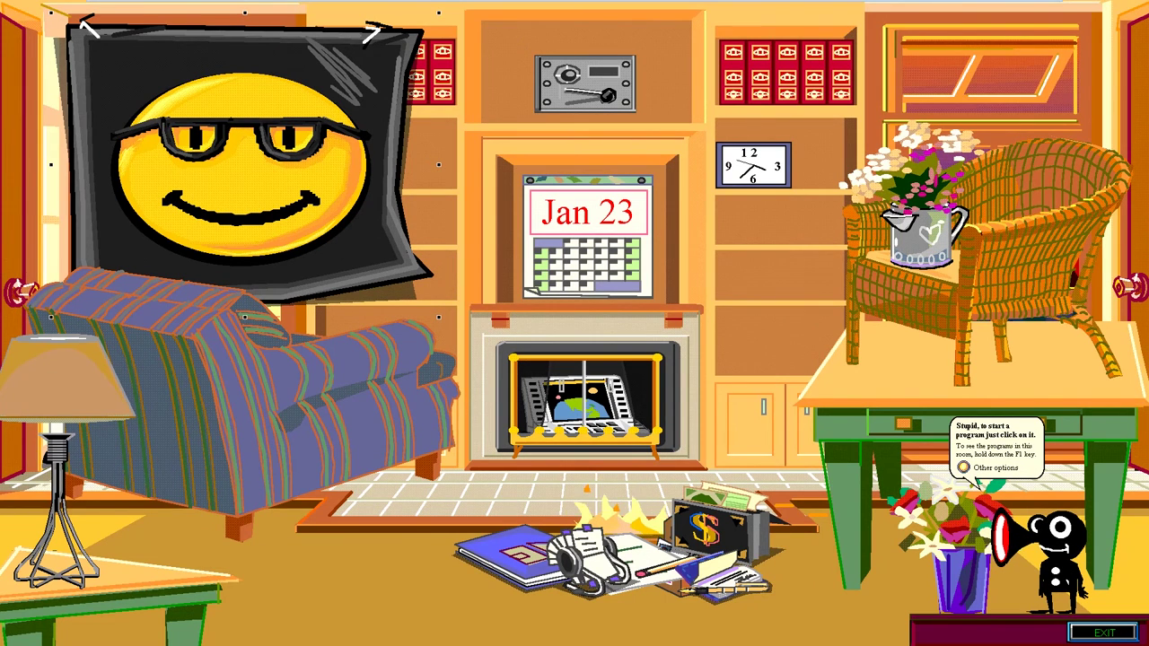
click(1037, 525)
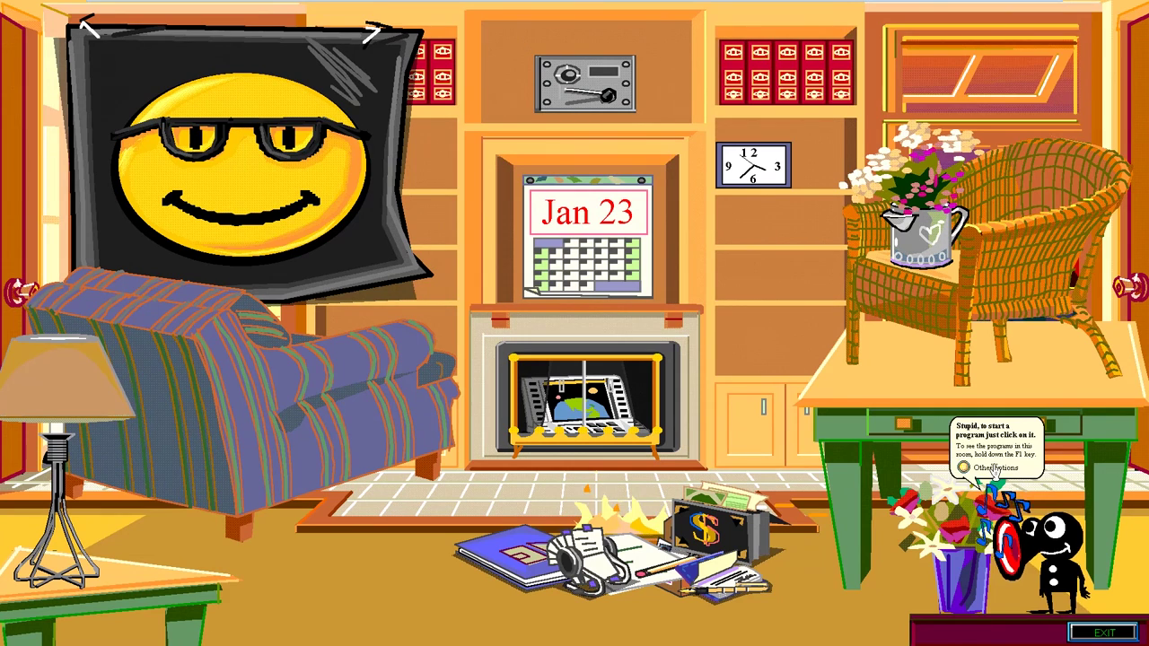
click(994, 469)
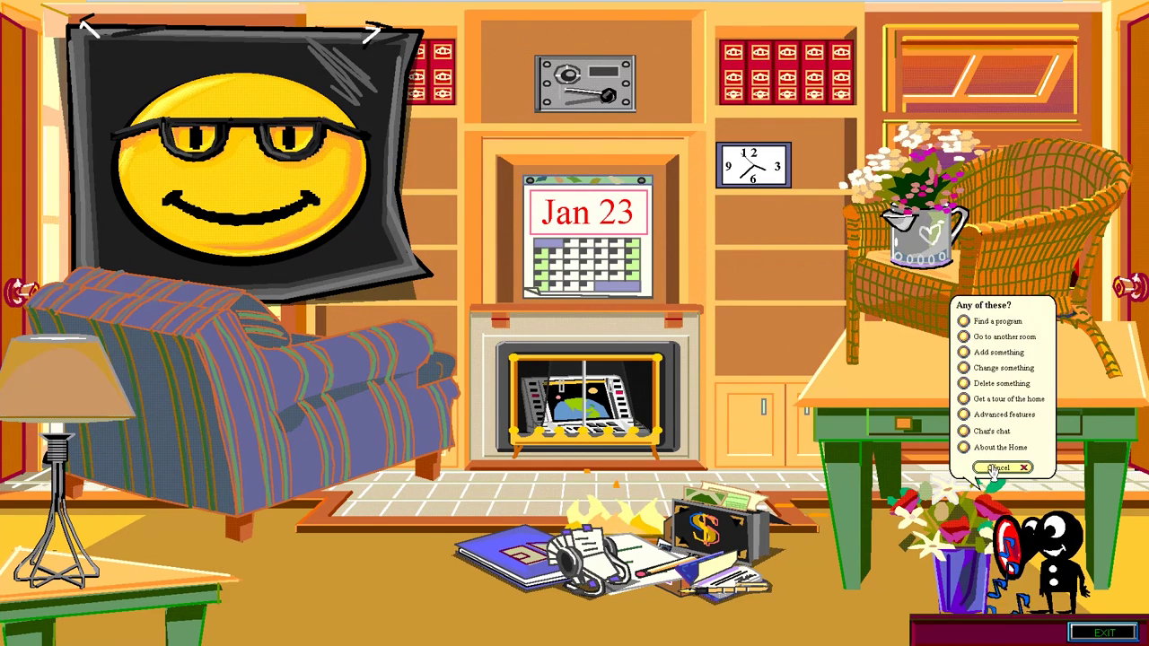
- Change the personal guide, flipping past Blythe, Chaz and Java to choose Rover
click(964, 368)
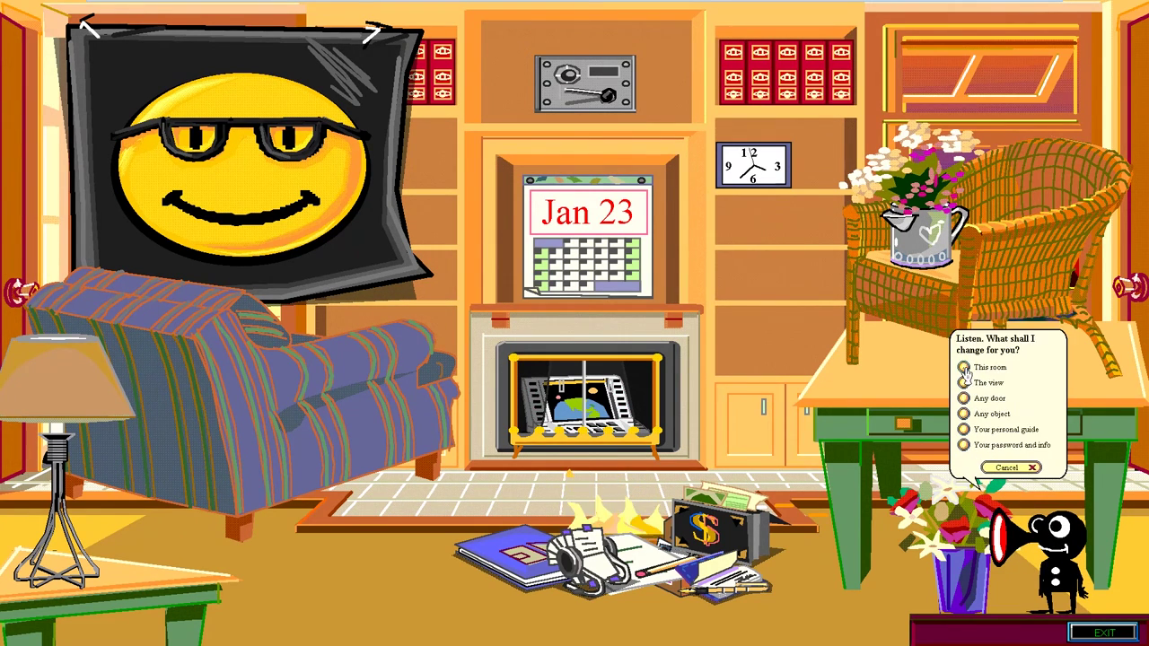
click(964, 430)
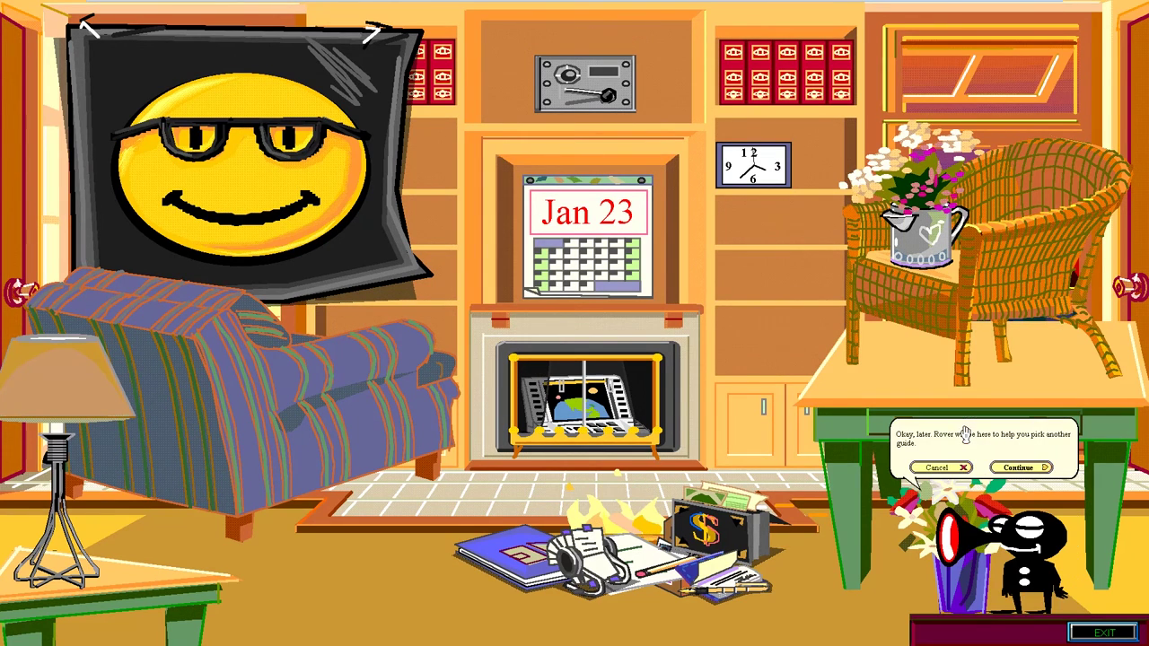
click(1023, 468)
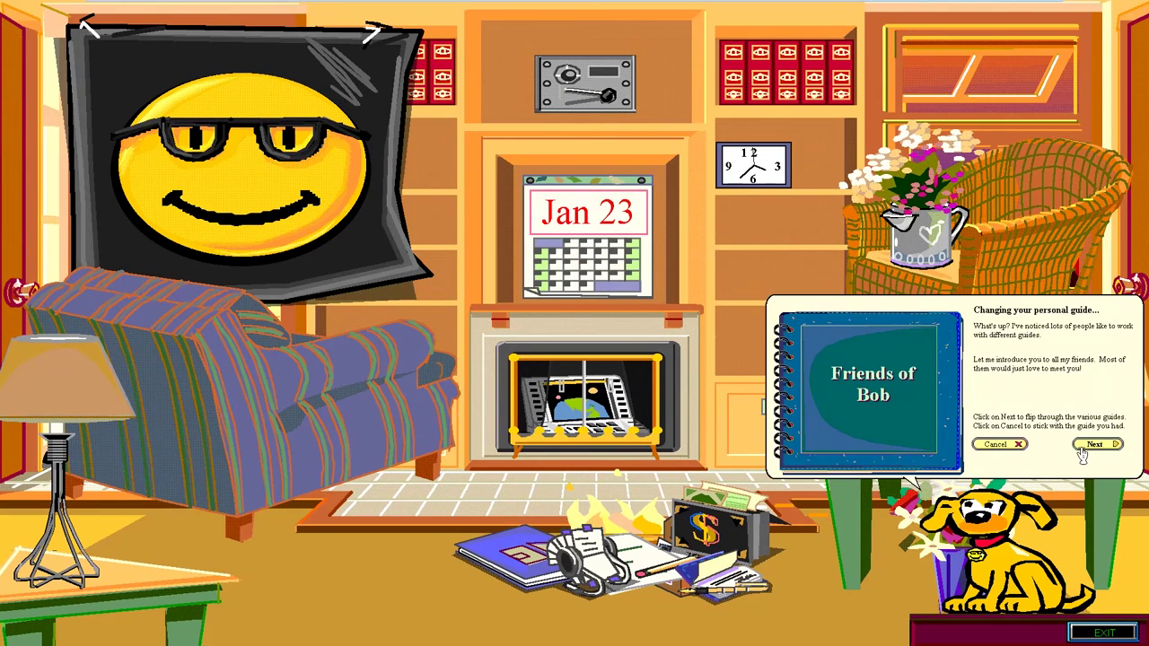
click(1086, 447)
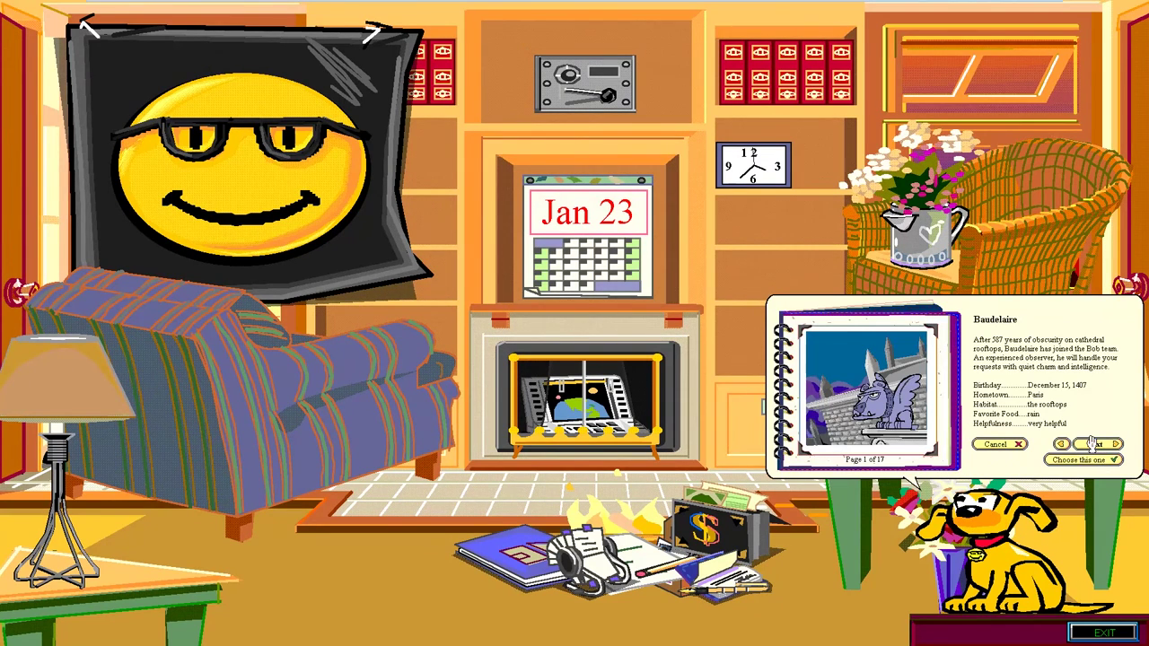
click(1091, 445)
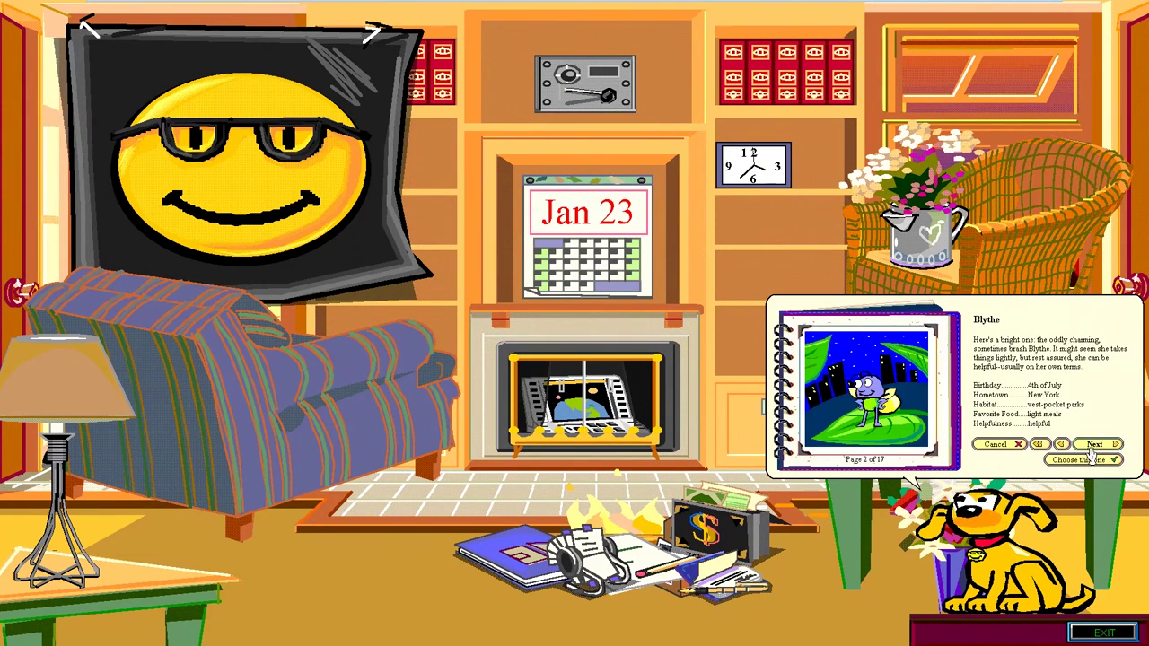
click(1092, 446)
click(1091, 446)
click(1093, 445)
click(1092, 445)
click(1092, 445)
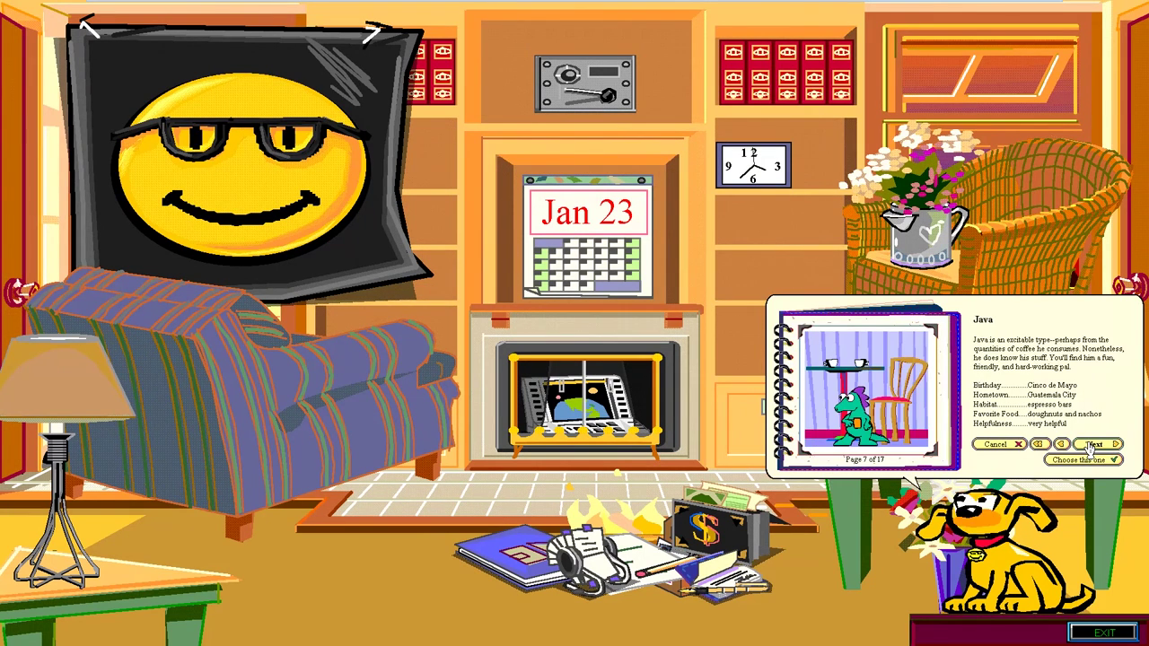
click(1091, 445)
click(1091, 445)
click(1092, 445)
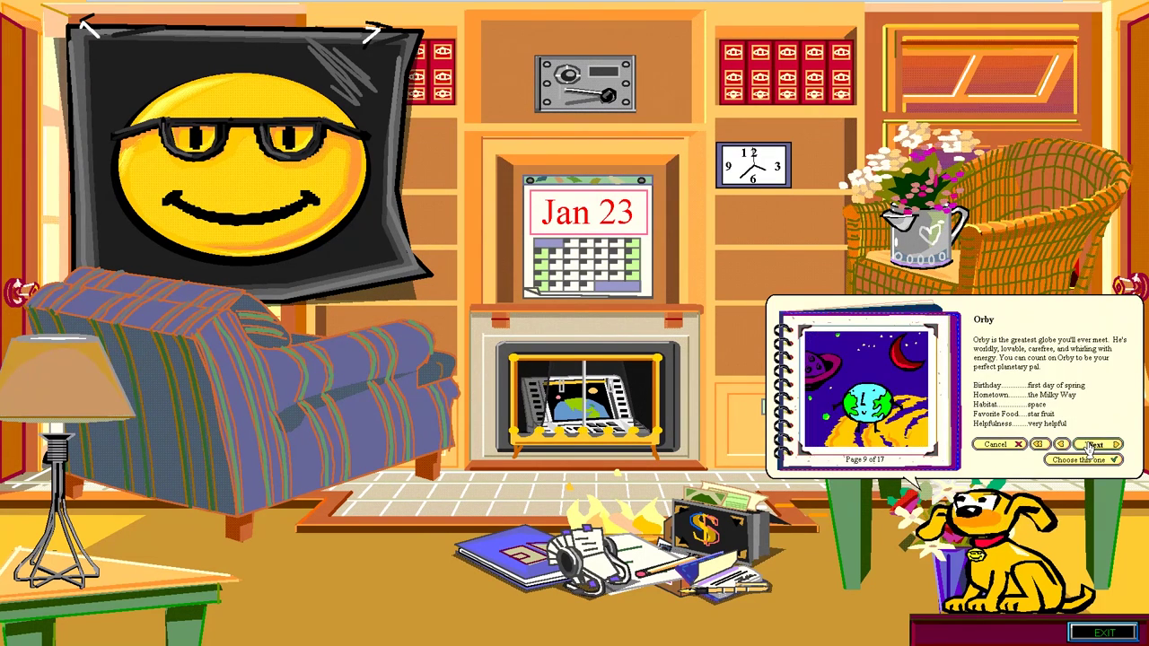
click(1083, 462)
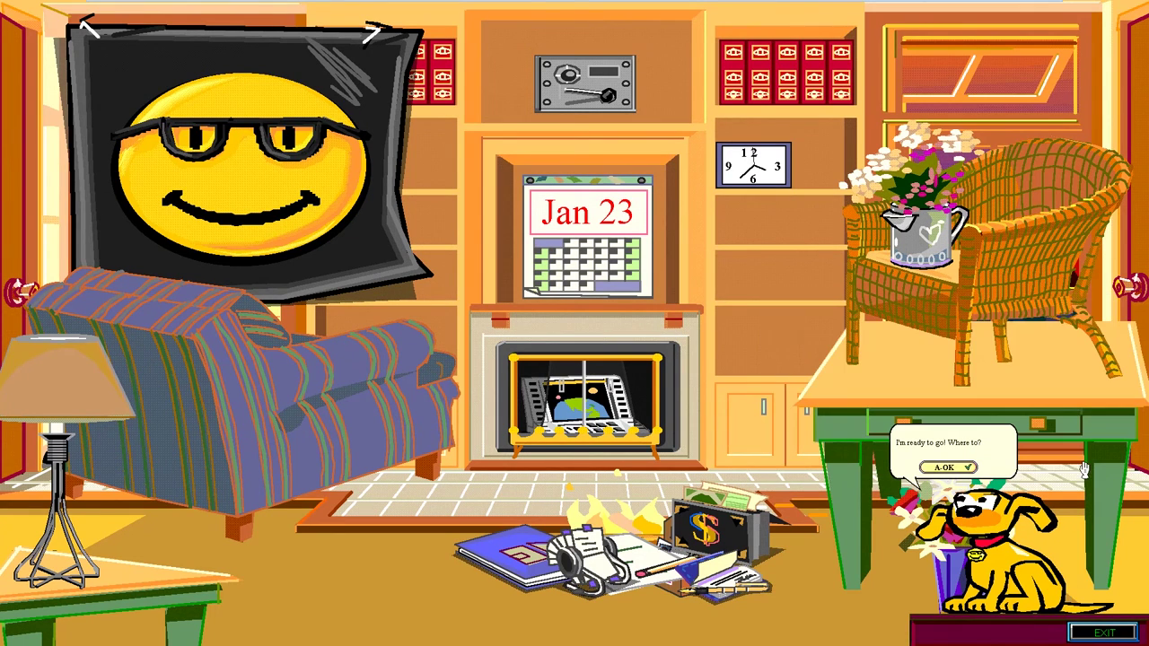
- Dismiss the guide's message and choose to add a program to the home
click(950, 470)
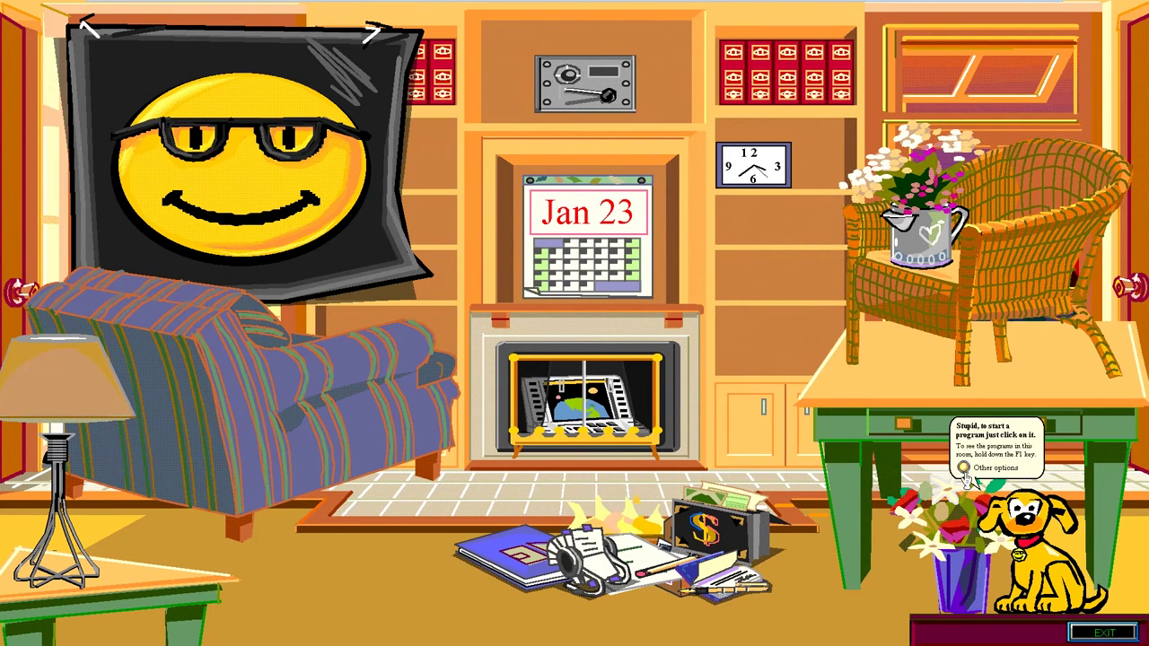
click(964, 468)
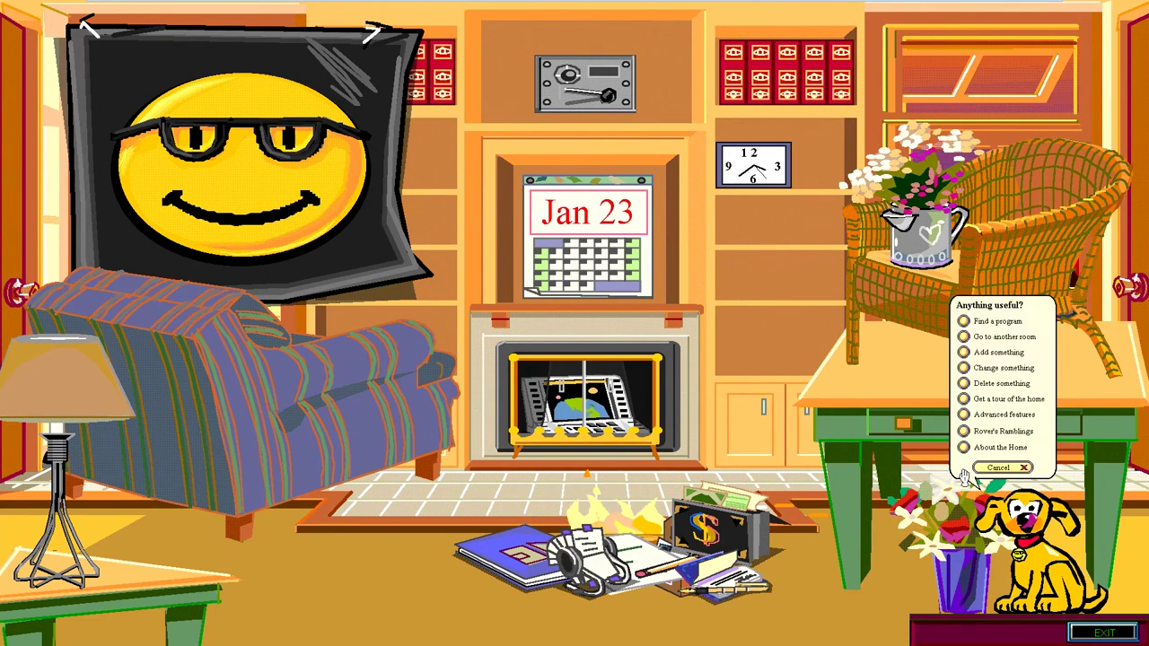
click(964, 354)
click(963, 414)
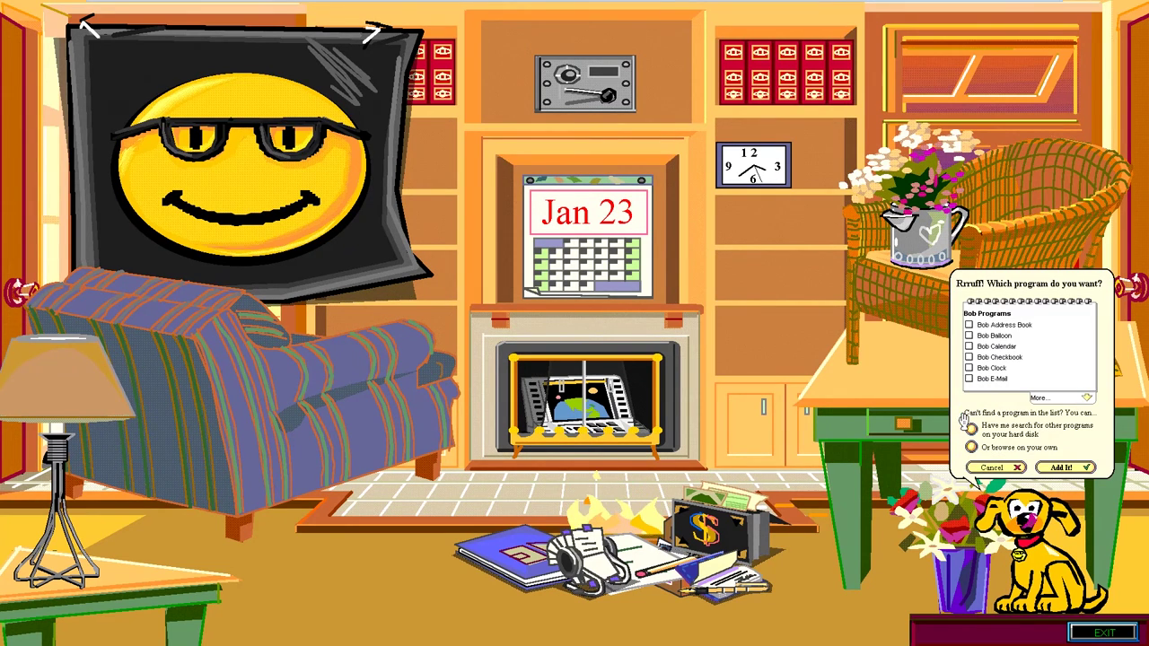
- Page through the installed programs list to find STRESS+1
click(1050, 400)
click(1048, 400)
click(997, 397)
click(1045, 400)
click(1044, 399)
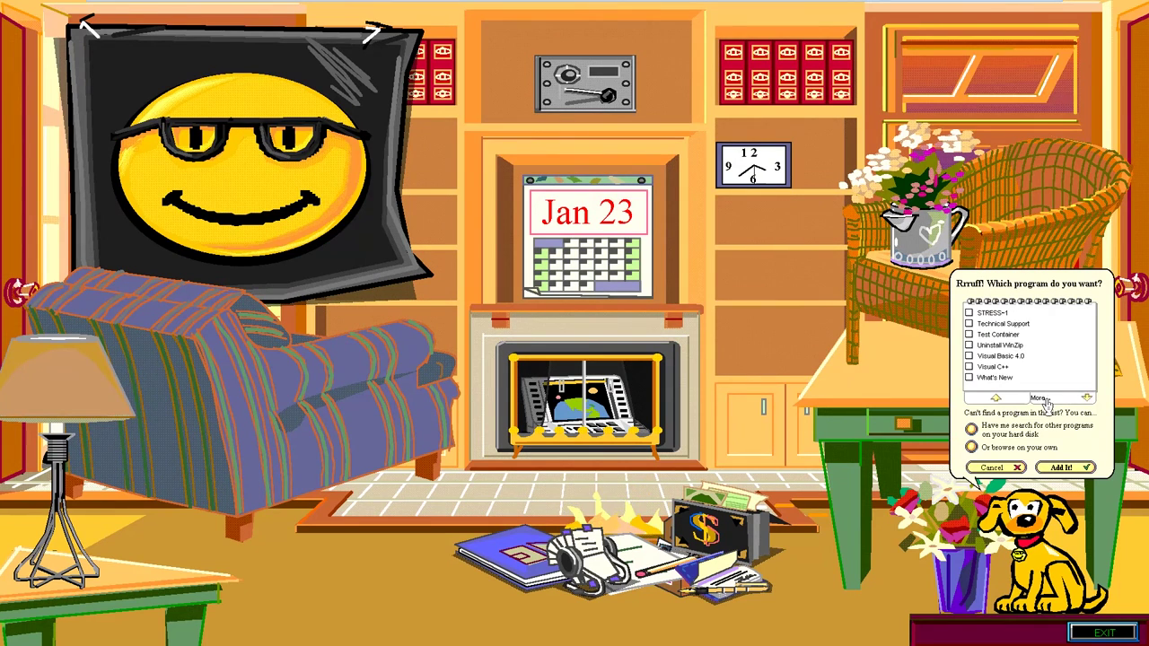
click(1005, 401)
click(1005, 400)
click(1005, 400)
click(1005, 401)
click(1056, 407)
click(1057, 407)
click(1056, 405)
click(1056, 405)
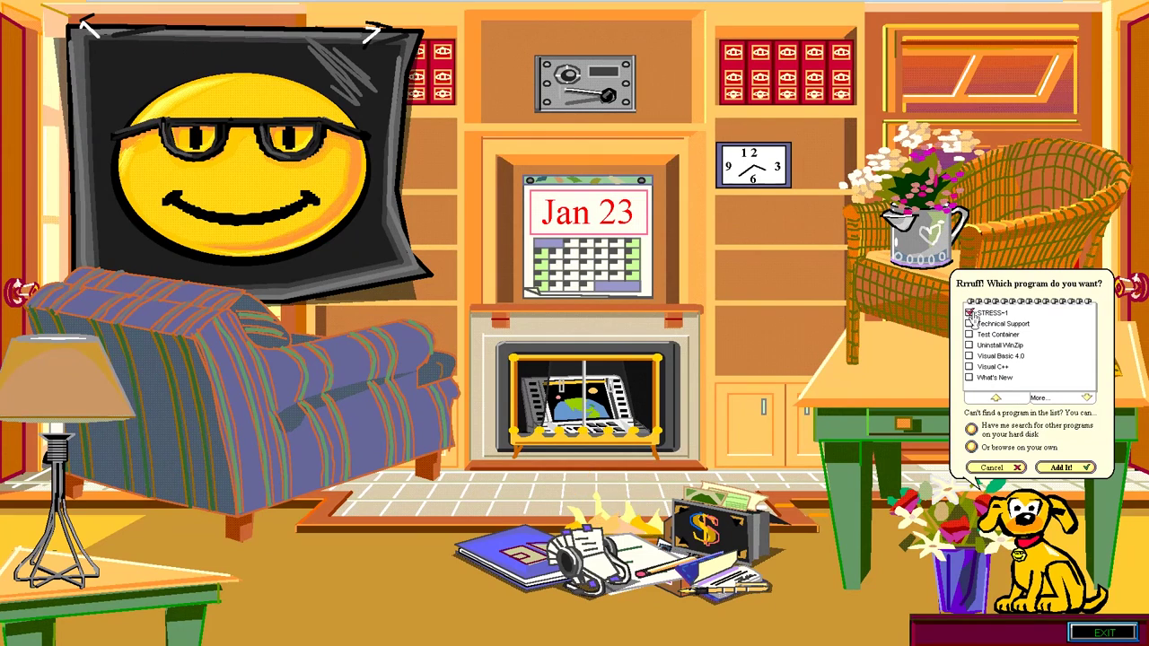
- Add STRESS+1, place its icon on the cabinet by the fireplace, and launch the stress game
click(1056, 468)
drag(914, 577, 768, 343)
click(754, 348)
click(586, 371)
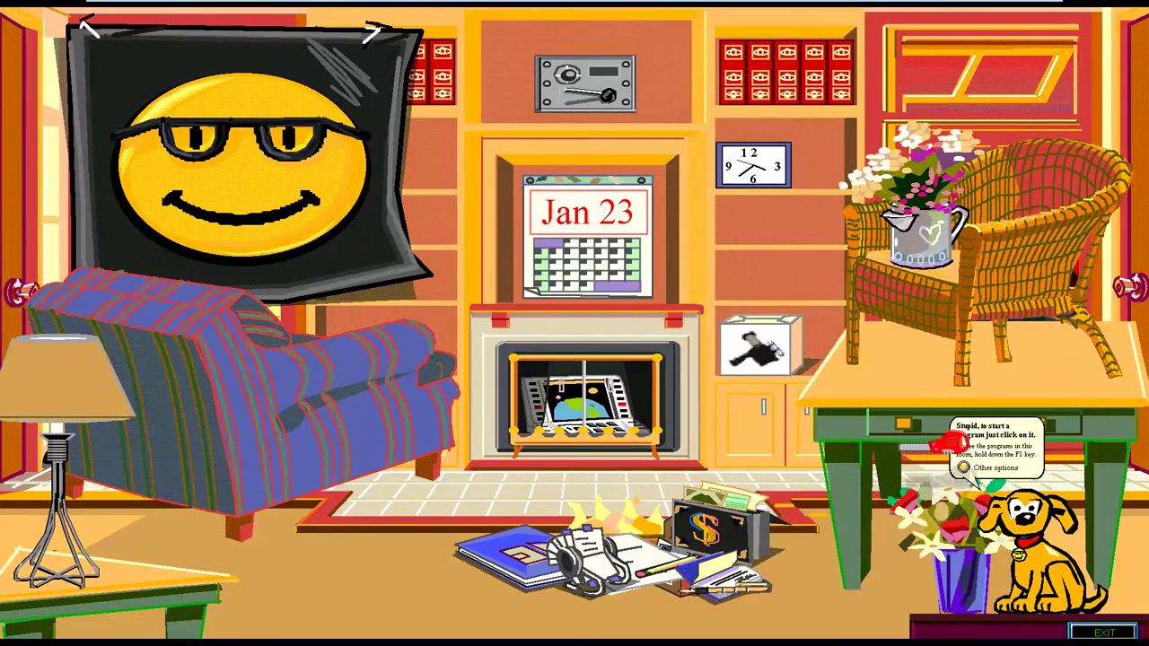
- Machine-gun the guide dog, then switch to the laser and set it on fire
drag(968, 487, 1068, 594)
right_click(1073, 593)
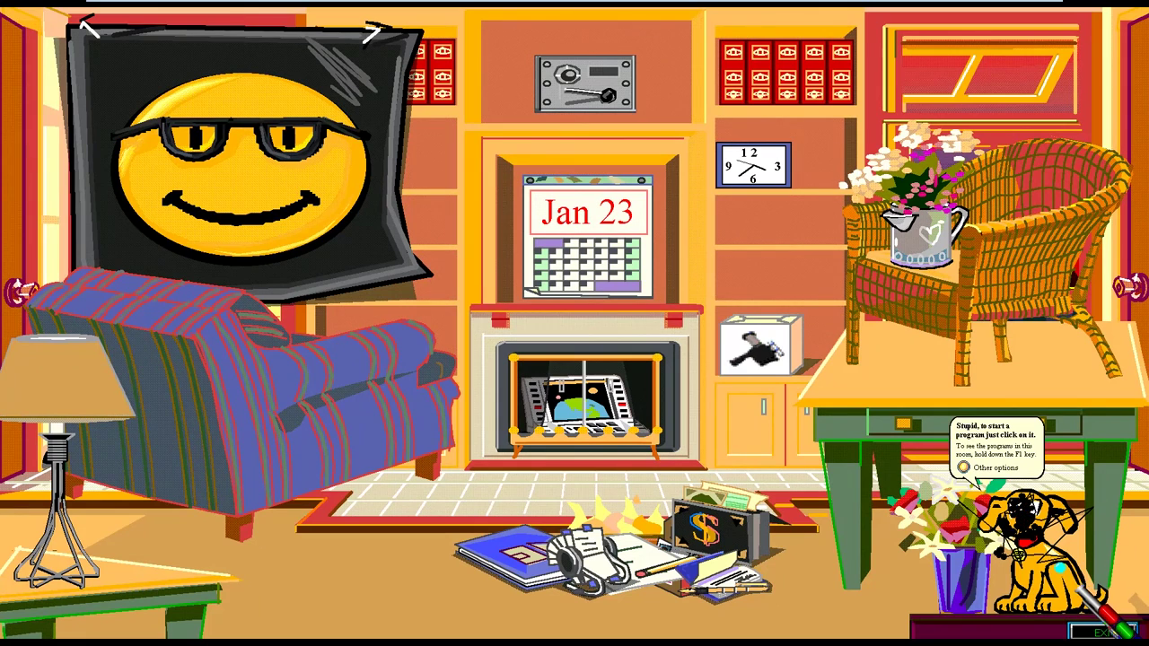
click(1075, 590)
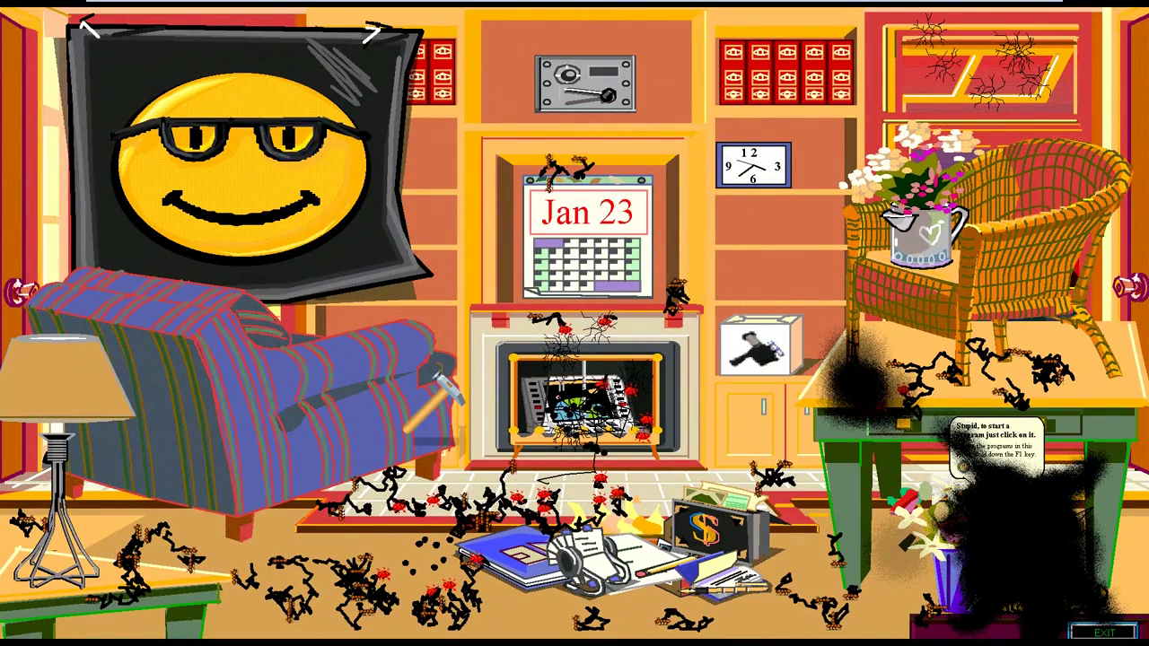
- Close Netscape Composer, sign out of Bob Home, then exit it
mouse_move(403, 378)
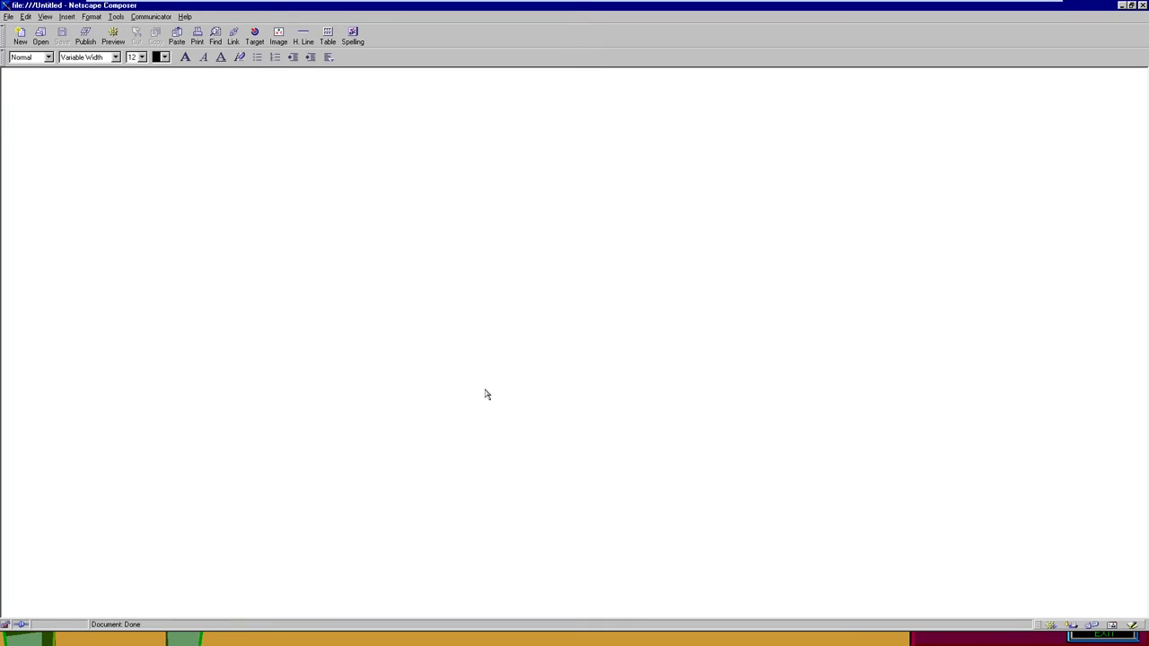
click(1142, 6)
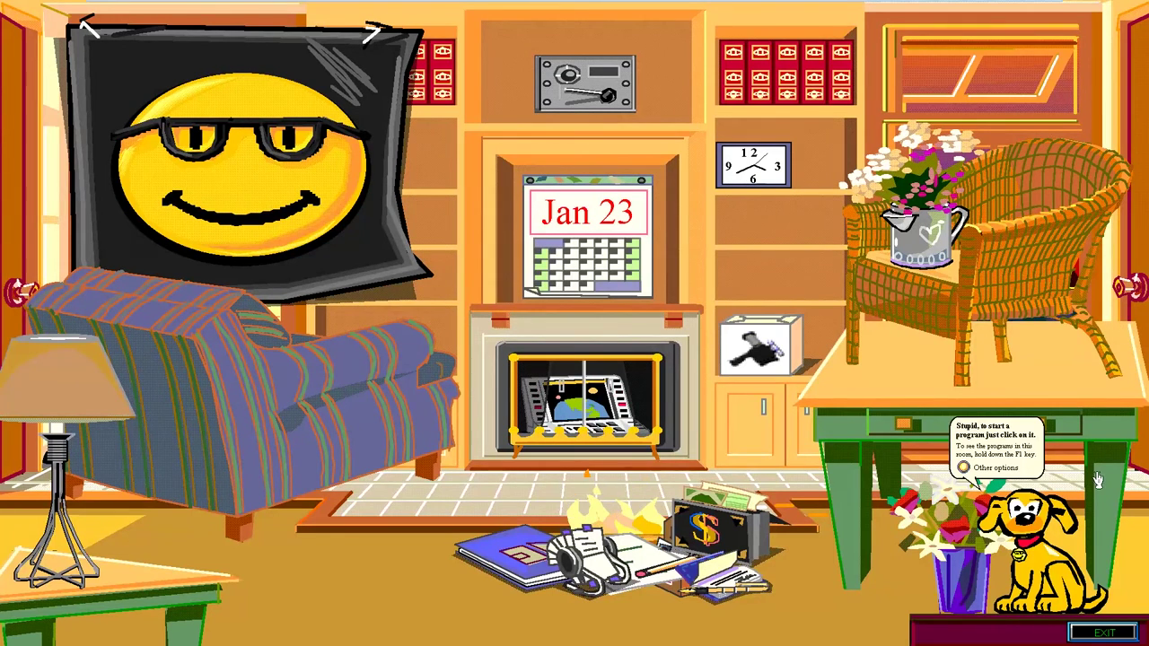
click(1106, 634)
click(1104, 613)
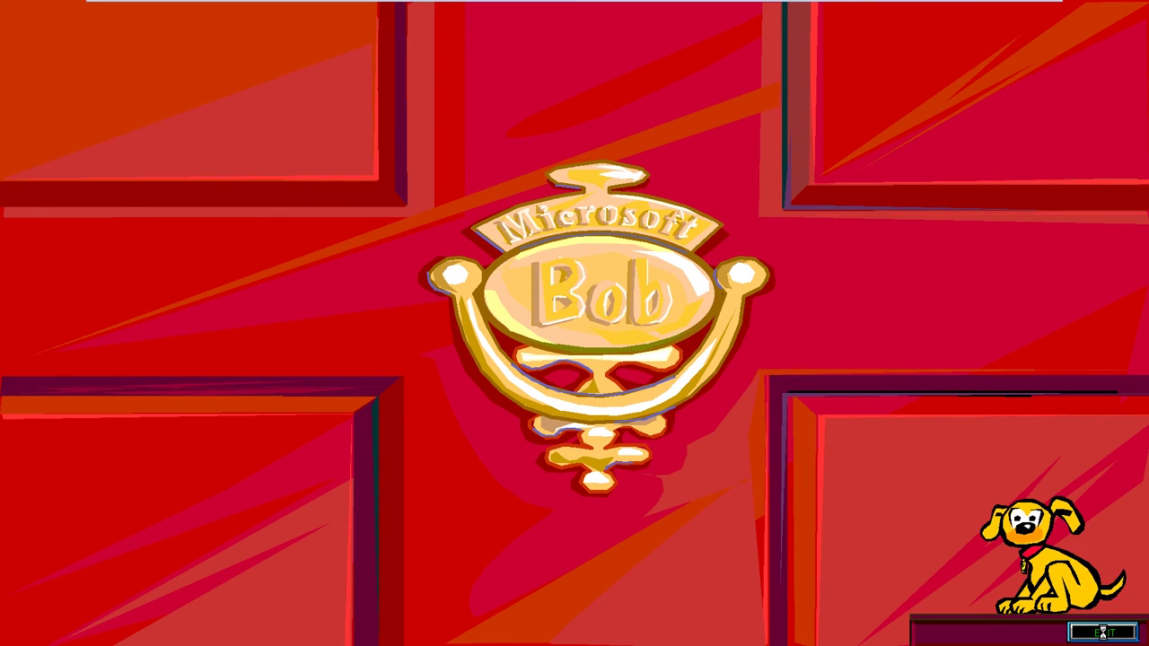
click(1104, 634)
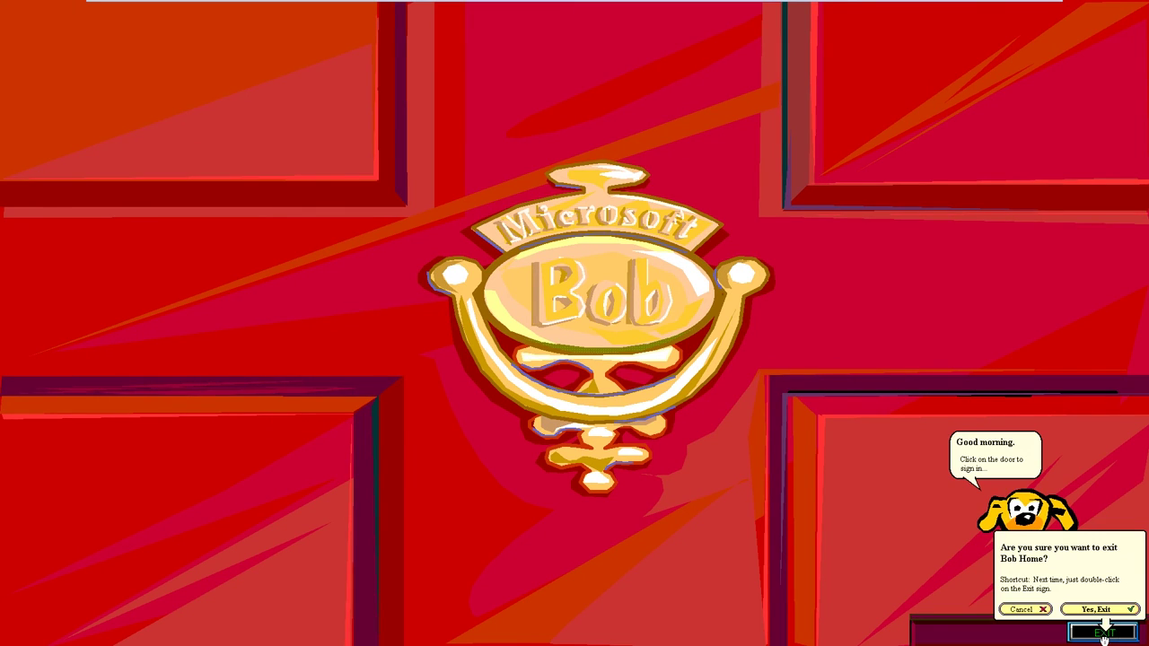
click(1099, 611)
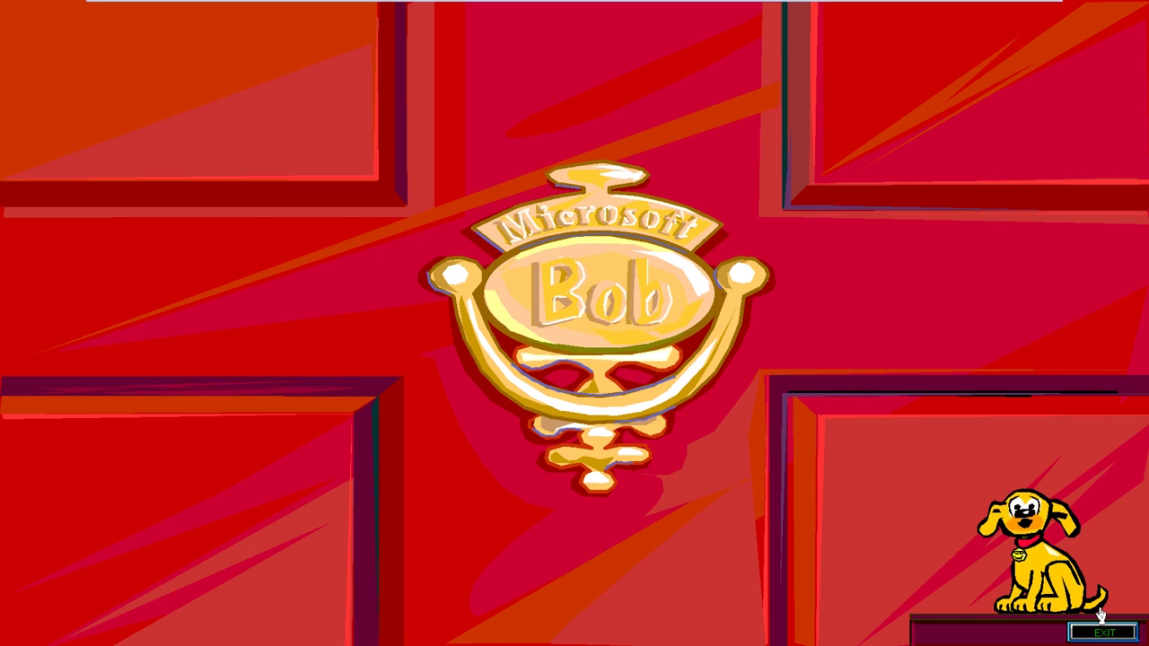